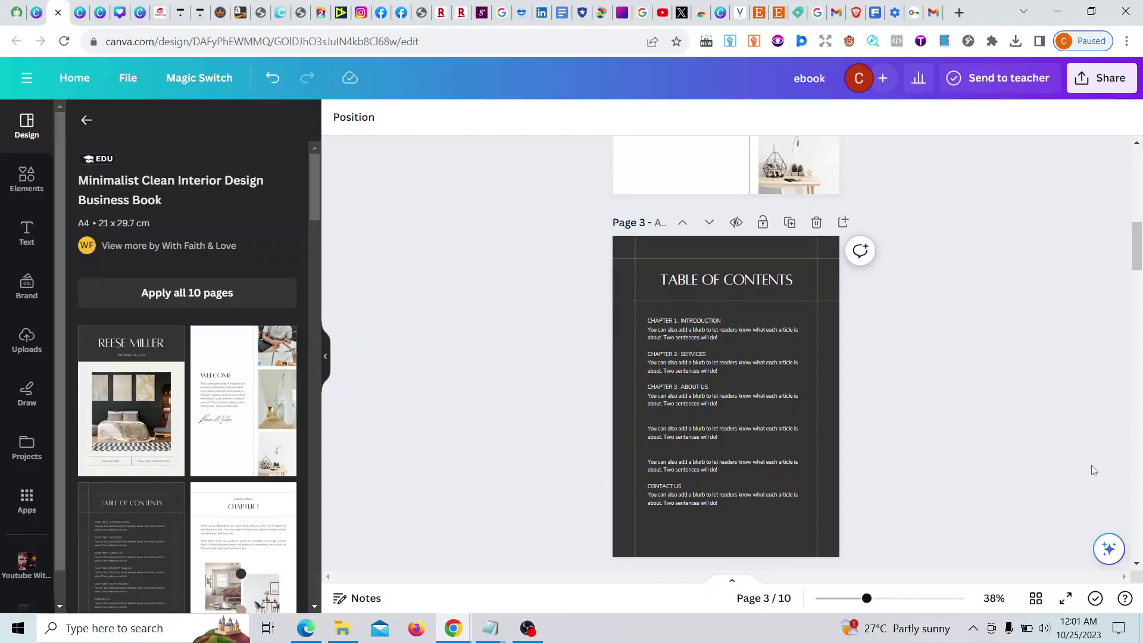
# Step: Zoom the canvas to 49% and scroll through the ebook, ending on the page 3 Table of Contents
pyautogui.moveTo(528, 631)
pyautogui.moveTo(867, 598); pyautogui.dragTo(875, 598)
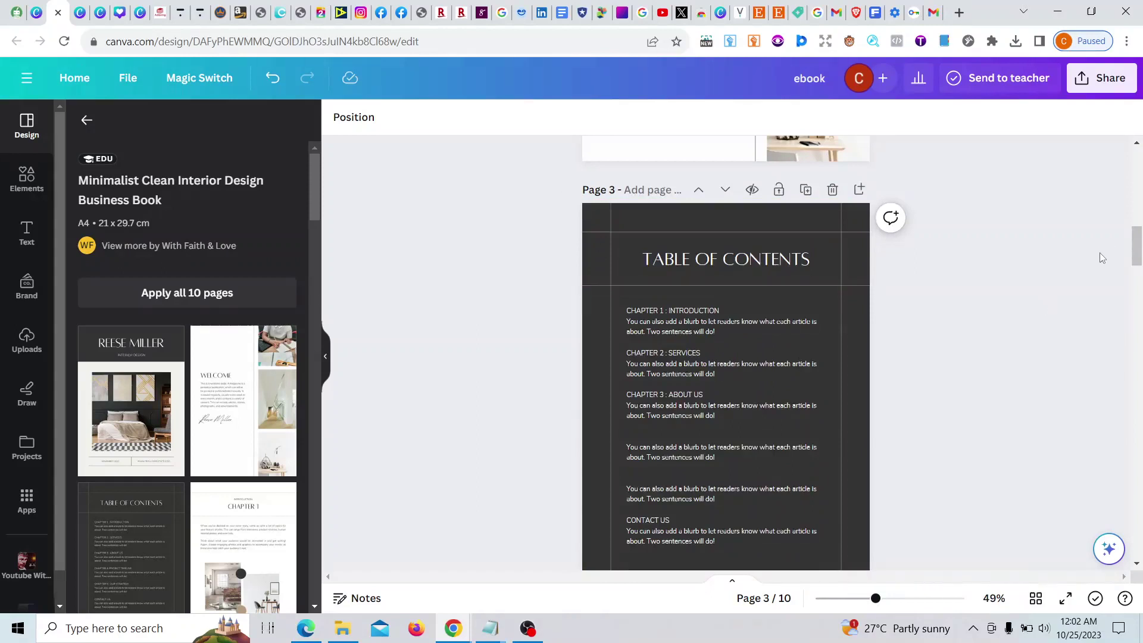
pyautogui.moveTo(1137, 271); pyautogui.dragTo(1139, 165)
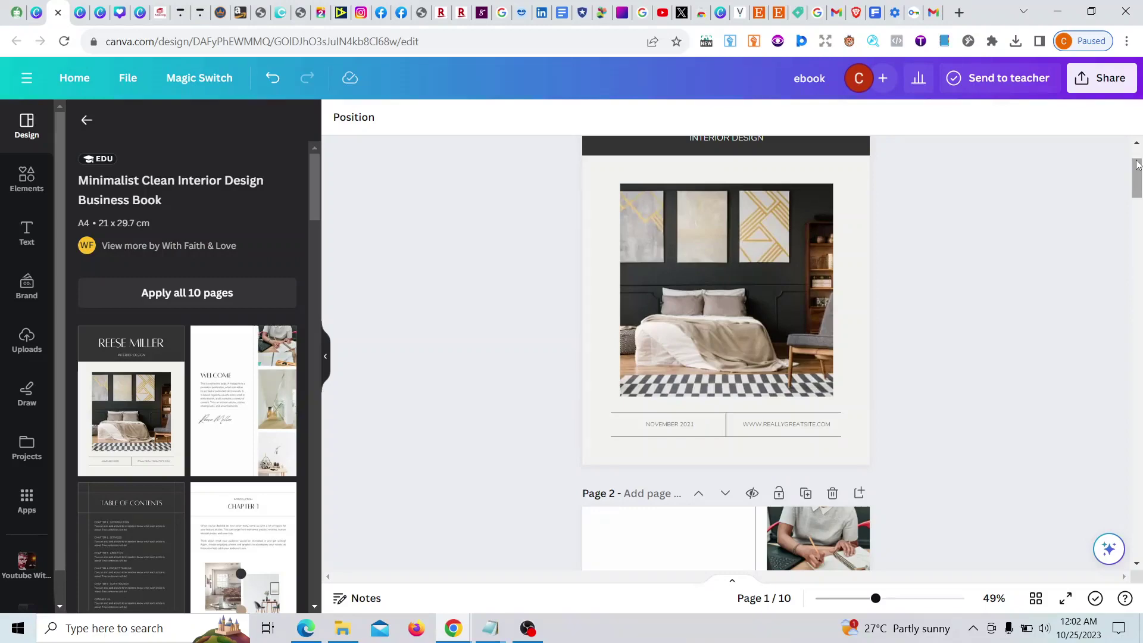
pyautogui.moveTo(1137, 185); pyautogui.dragTo(1131, 253)
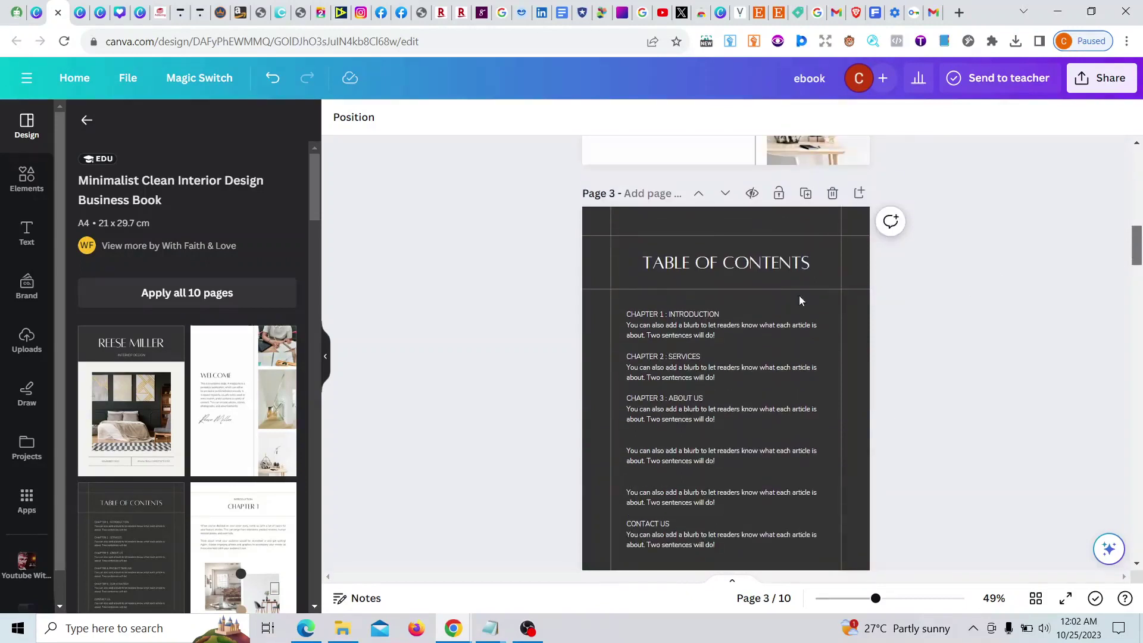
# Step: Link the CHAPTER 1 : INTRODUCTION heading to '4 - Untitled' under Pages in this document
pyautogui.click(670, 317)
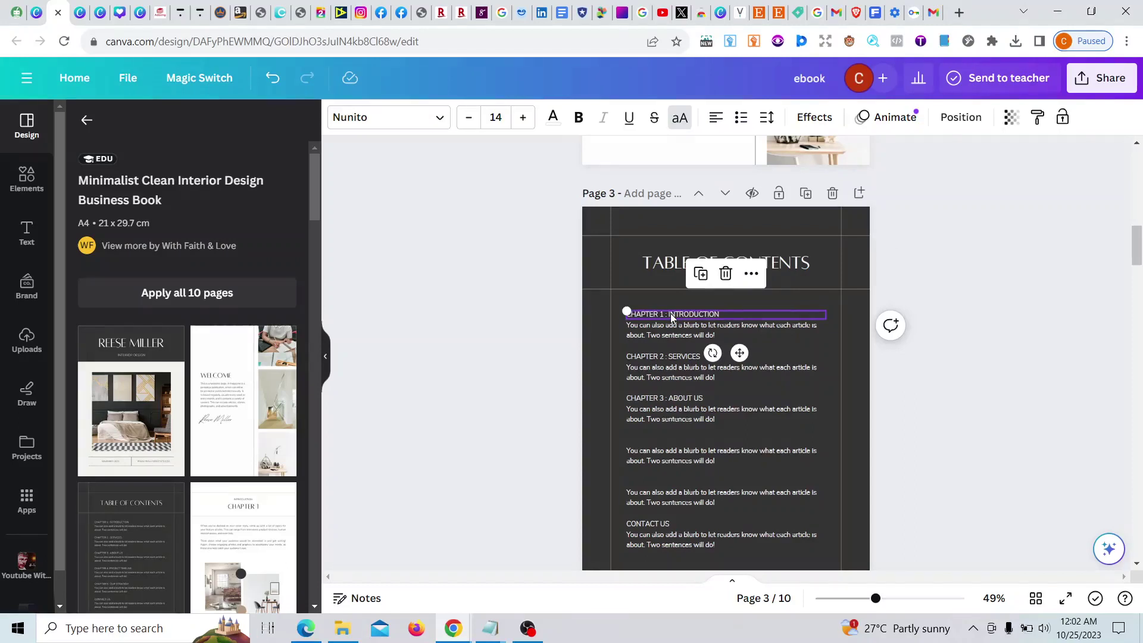
pyautogui.rightClick(671, 317)
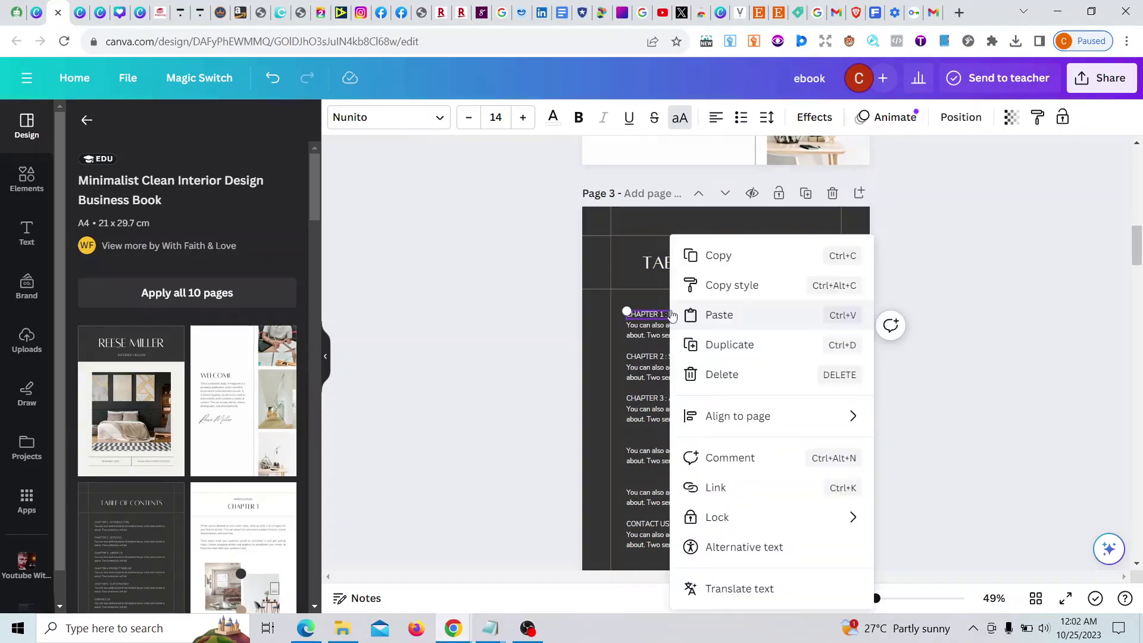
pyautogui.doubleClick(646, 314)
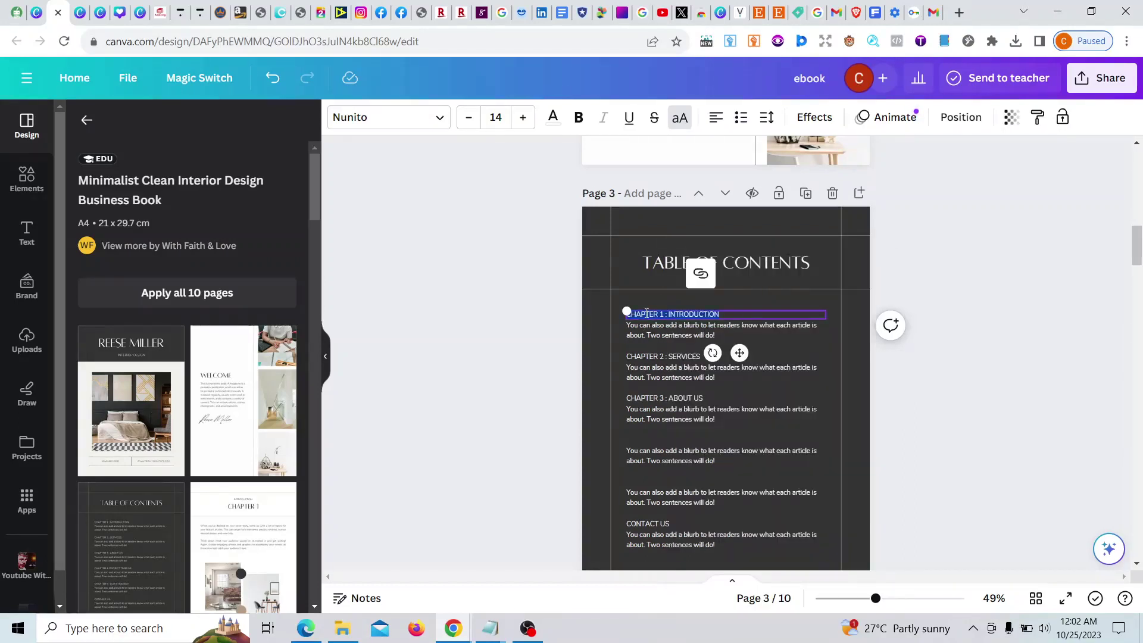
pyautogui.click(678, 320)
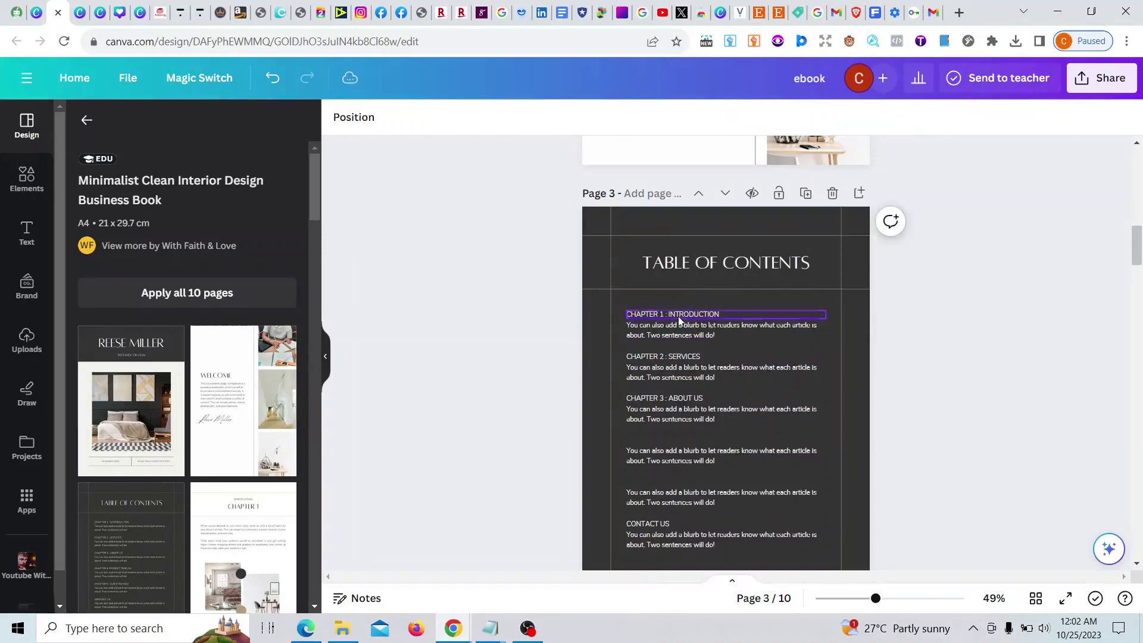
pyautogui.click(679, 318)
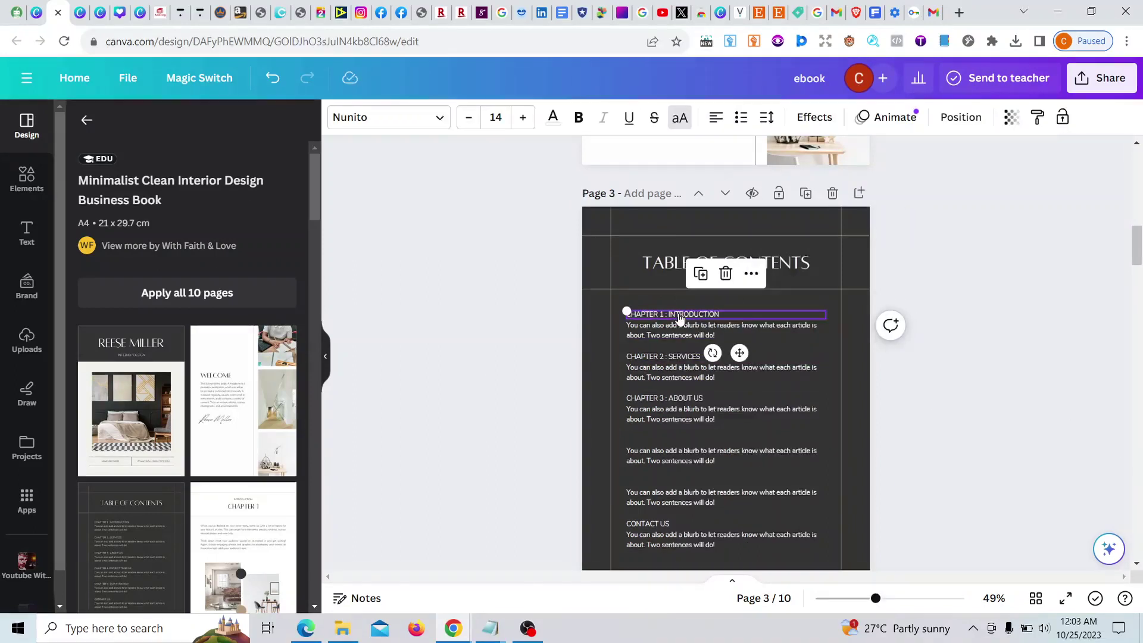
pyautogui.rightClick(678, 318)
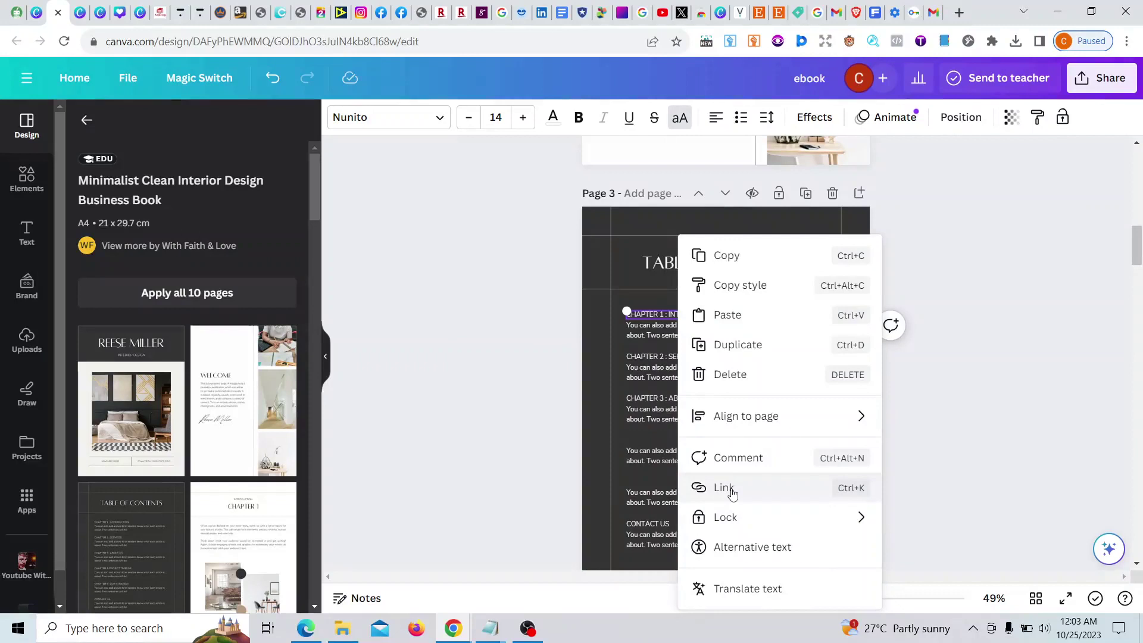
pyautogui.click(725, 488)
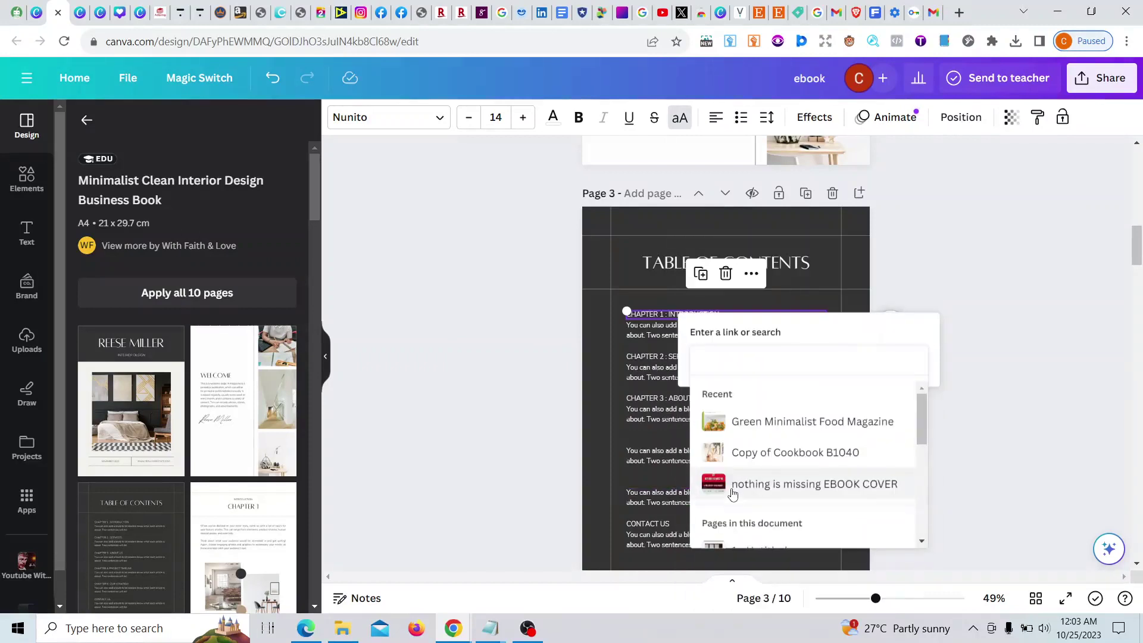
pyautogui.moveTo(925, 422); pyautogui.dragTo(881, 477)
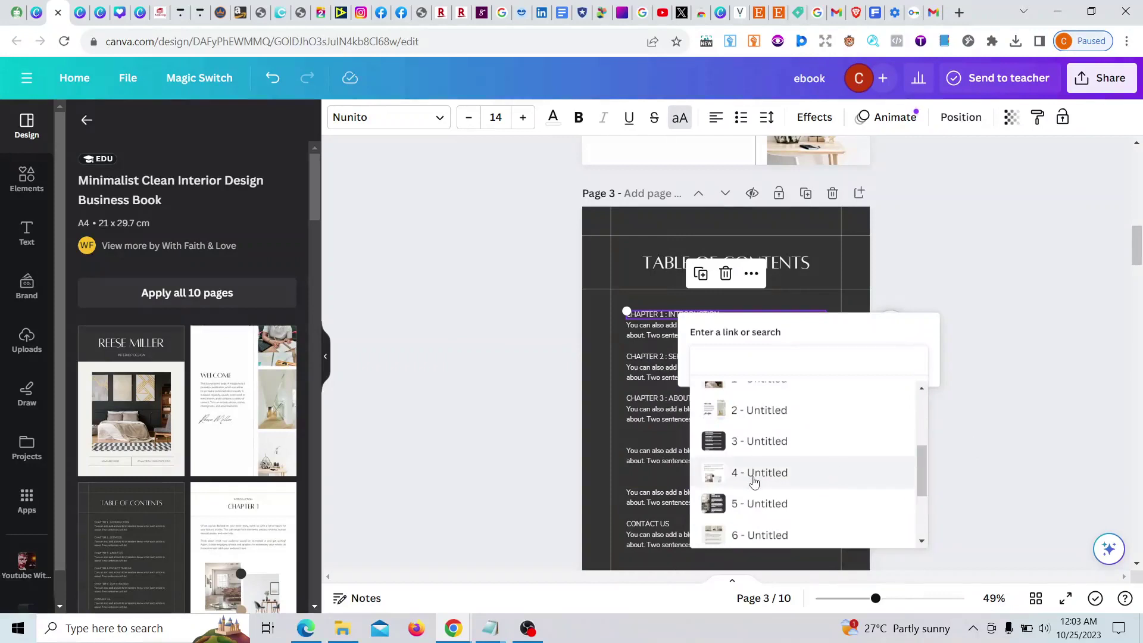
pyautogui.click(754, 481)
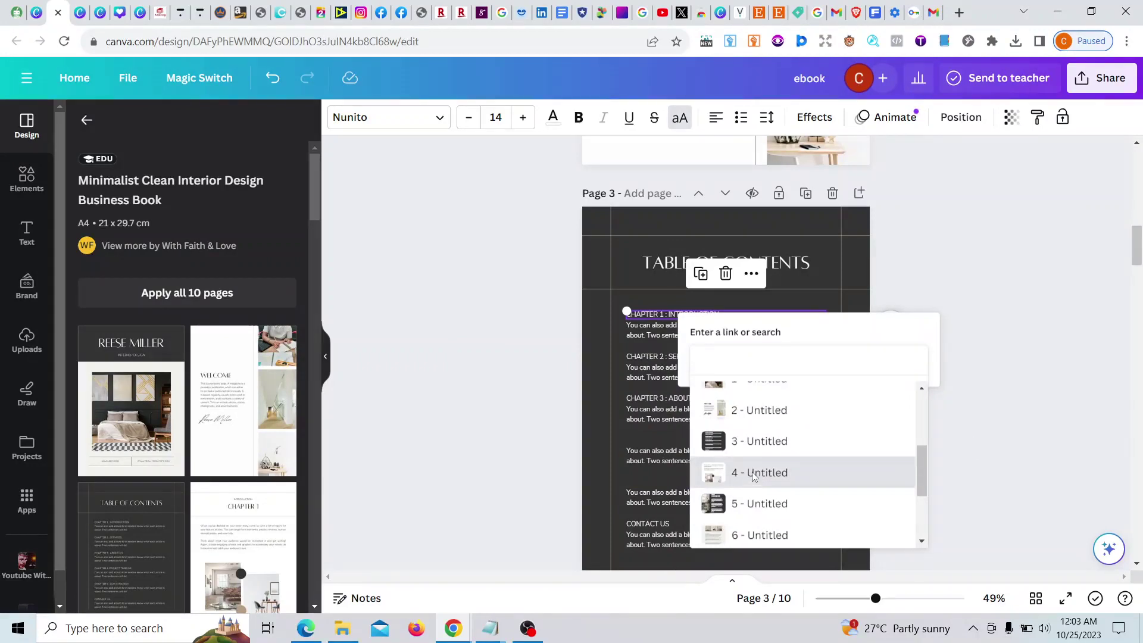
pyautogui.click(753, 475)
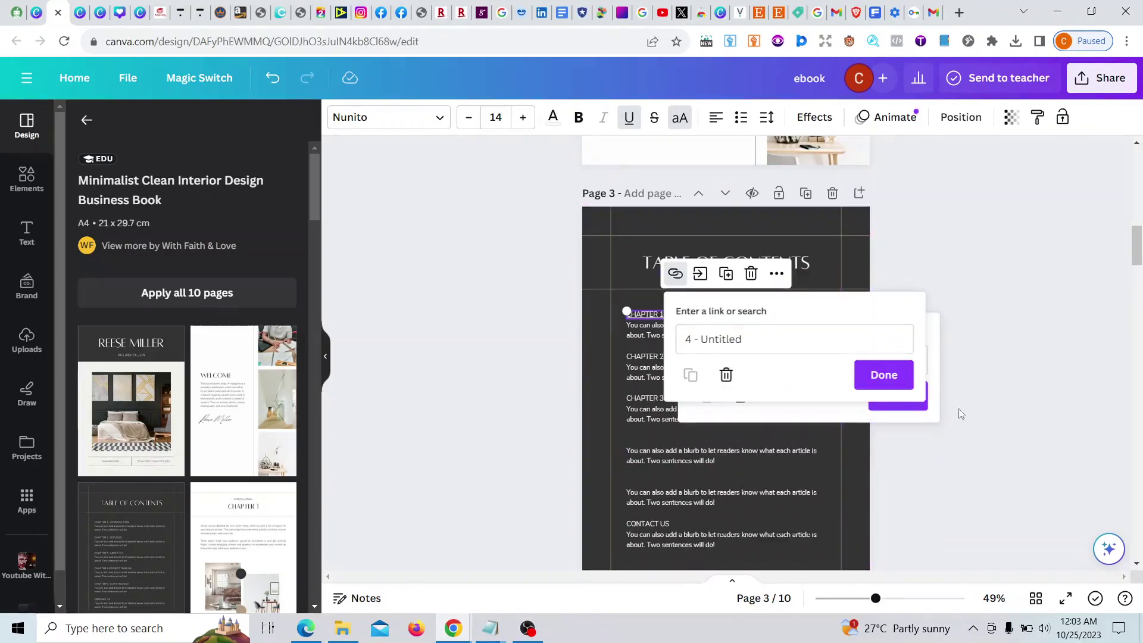
pyautogui.click(873, 377)
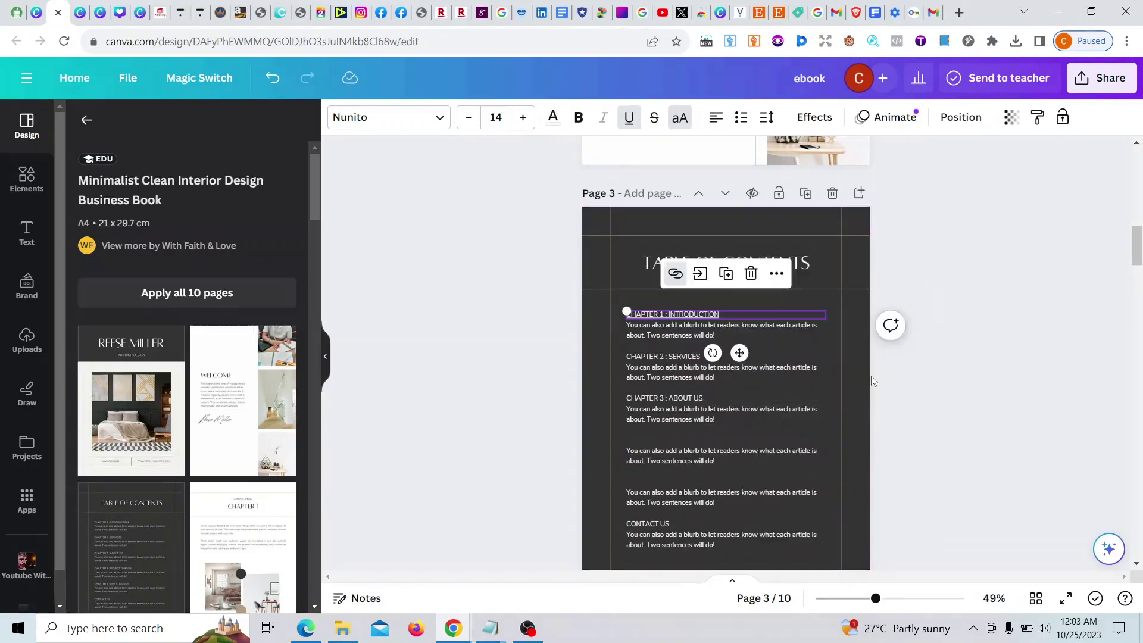
# Step: Link the CHAPTER 2 : SERVICES heading to page '6 - Untitled'
pyautogui.click(663, 356)
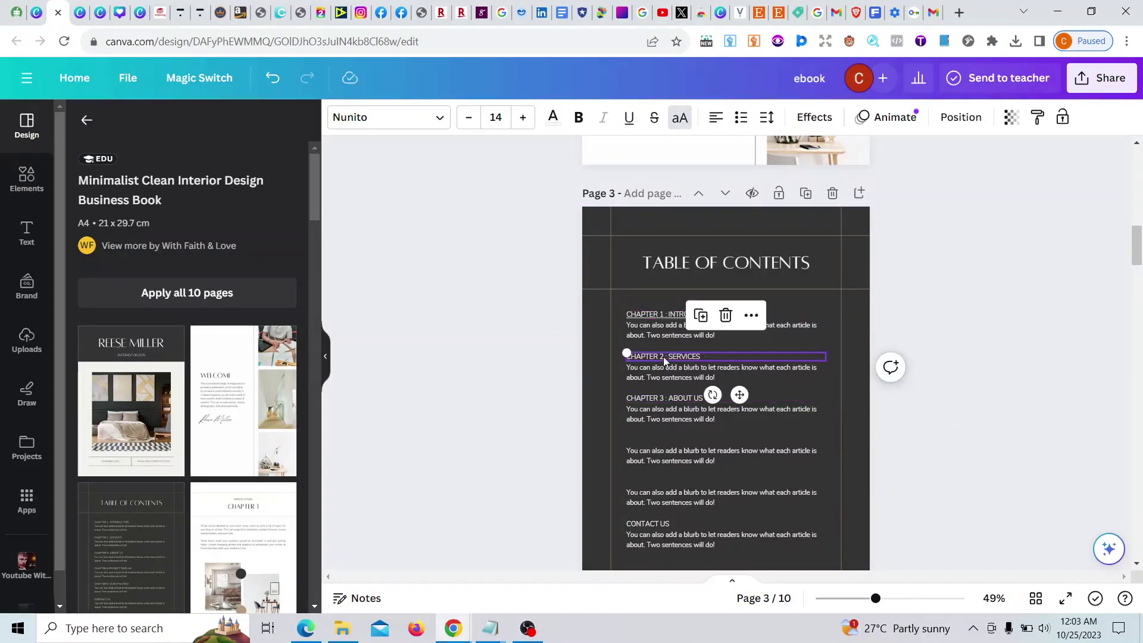
pyautogui.rightClick(664, 361)
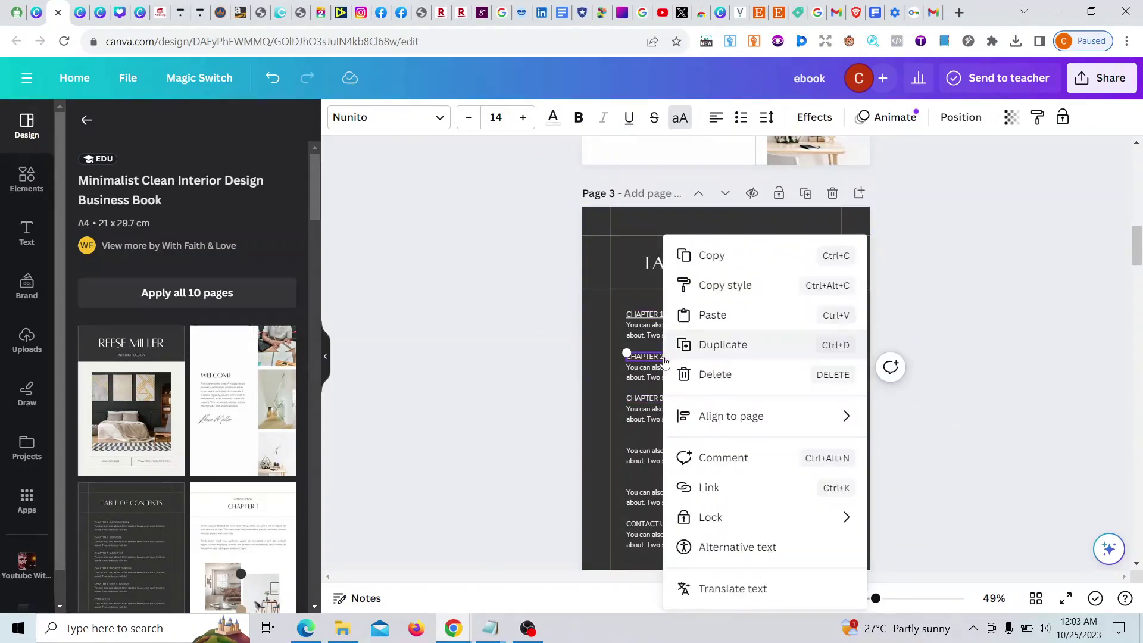
pyautogui.click(738, 493)
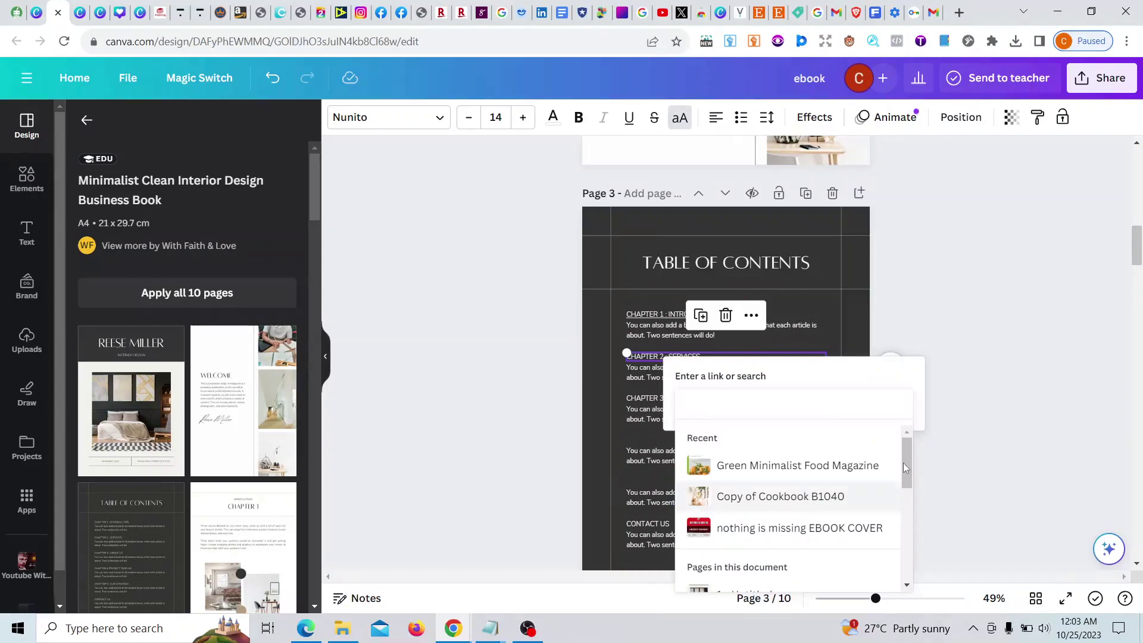
pyautogui.moveTo(904, 468); pyautogui.dragTo(891, 540)
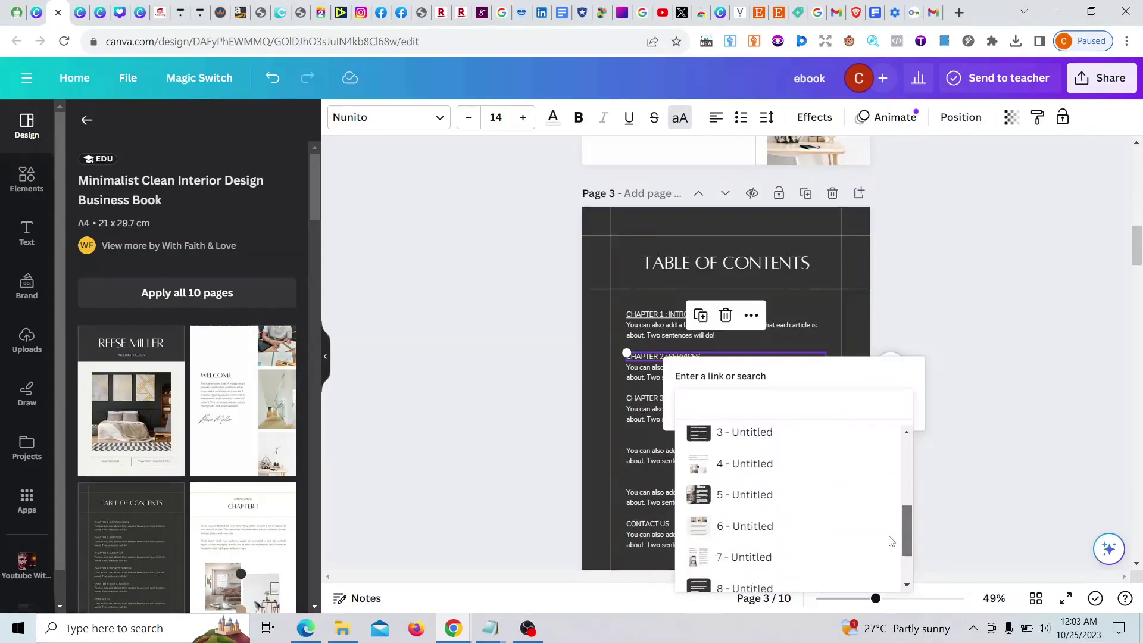
pyautogui.click(741, 527)
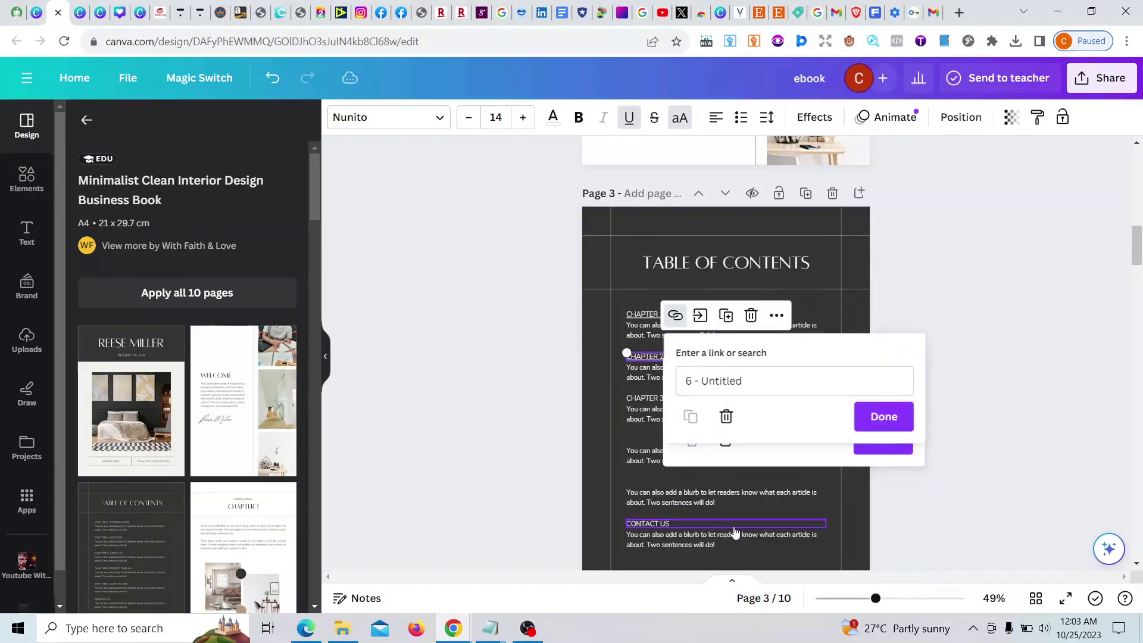
pyautogui.click(885, 419)
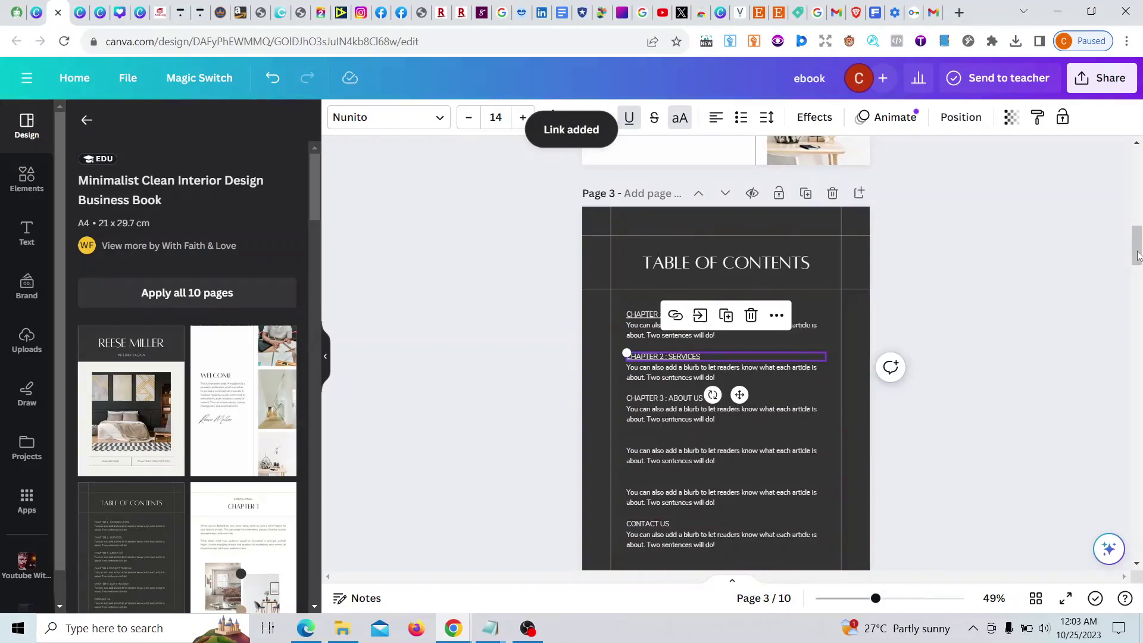
# Step: Scroll down through the ebook pages to check them, then return to the contents page
pyautogui.moveTo(1137, 259); pyautogui.dragTo(1135, 272)
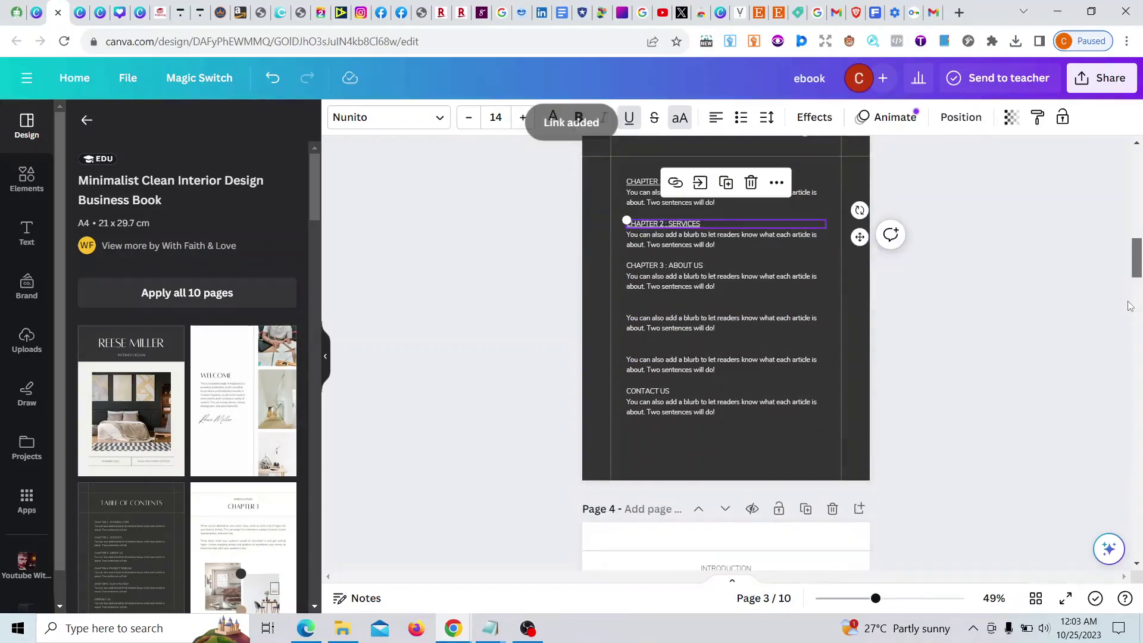
pyautogui.scroll(-1, 1126, 313)
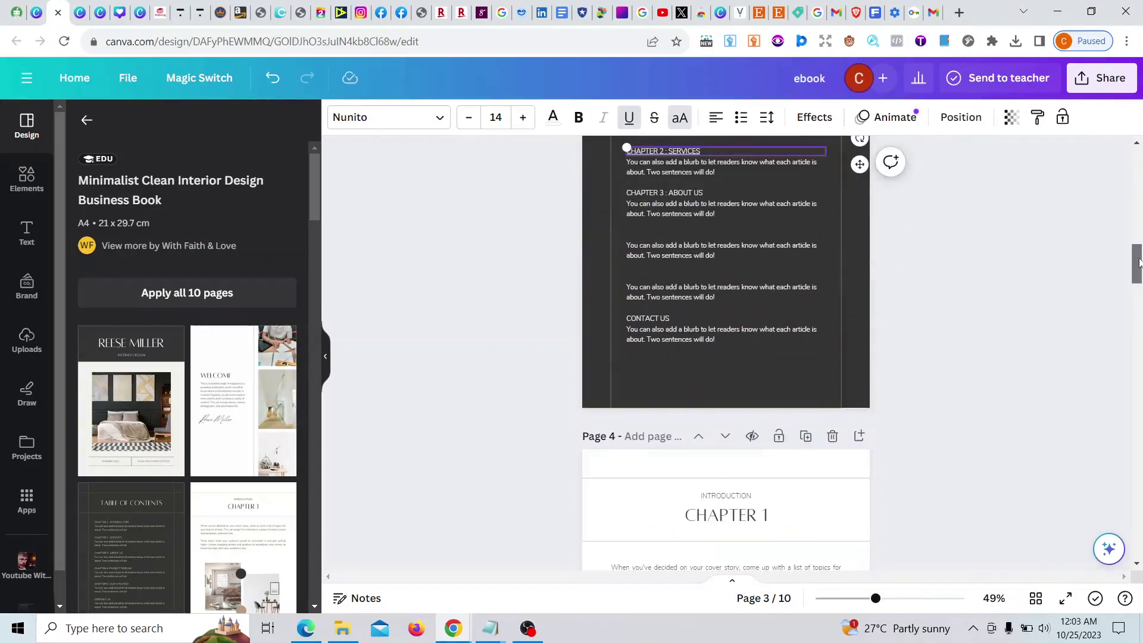
pyautogui.scroll(-1, 1134, 294)
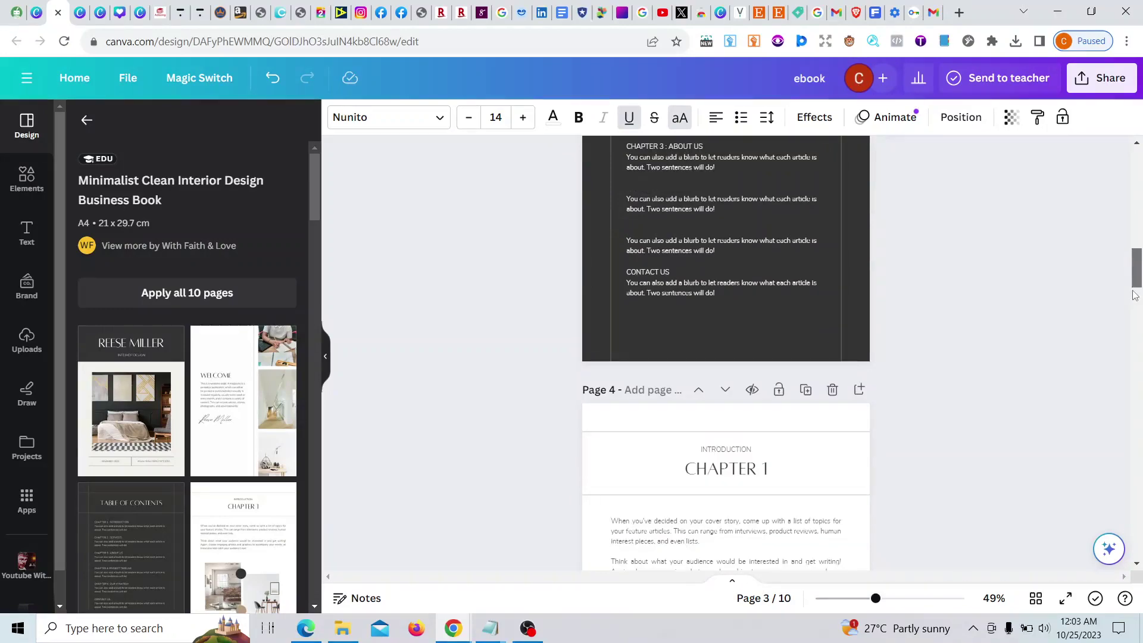
pyautogui.scroll(-3, 1137, 295)
pyautogui.scroll(-5, 1137, 294)
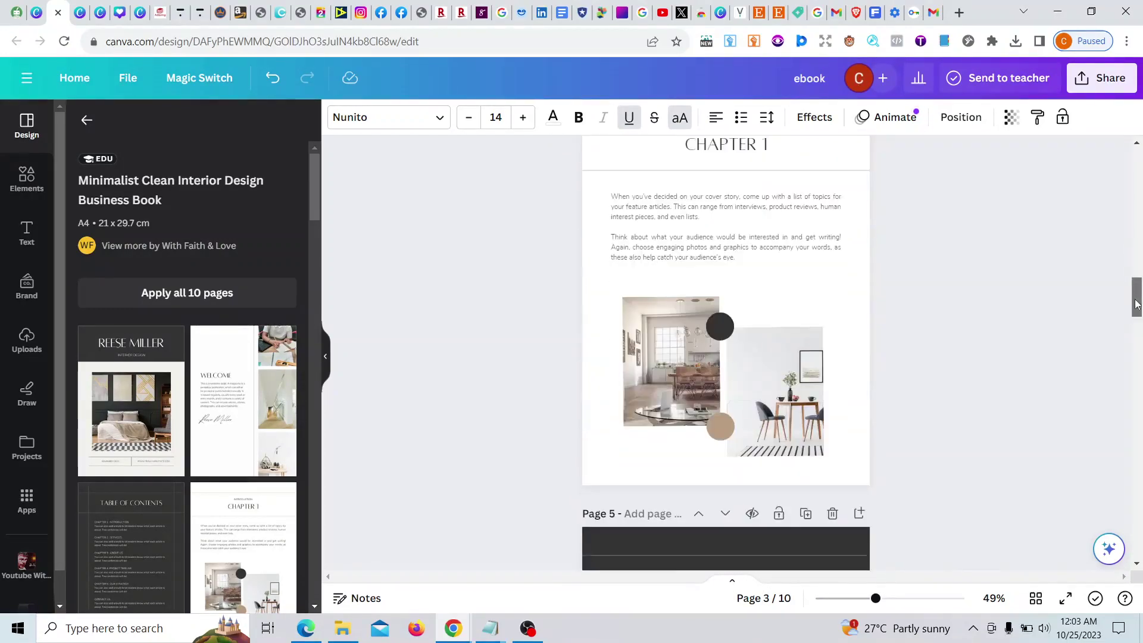
pyautogui.scroll(-10, 1127, 364)
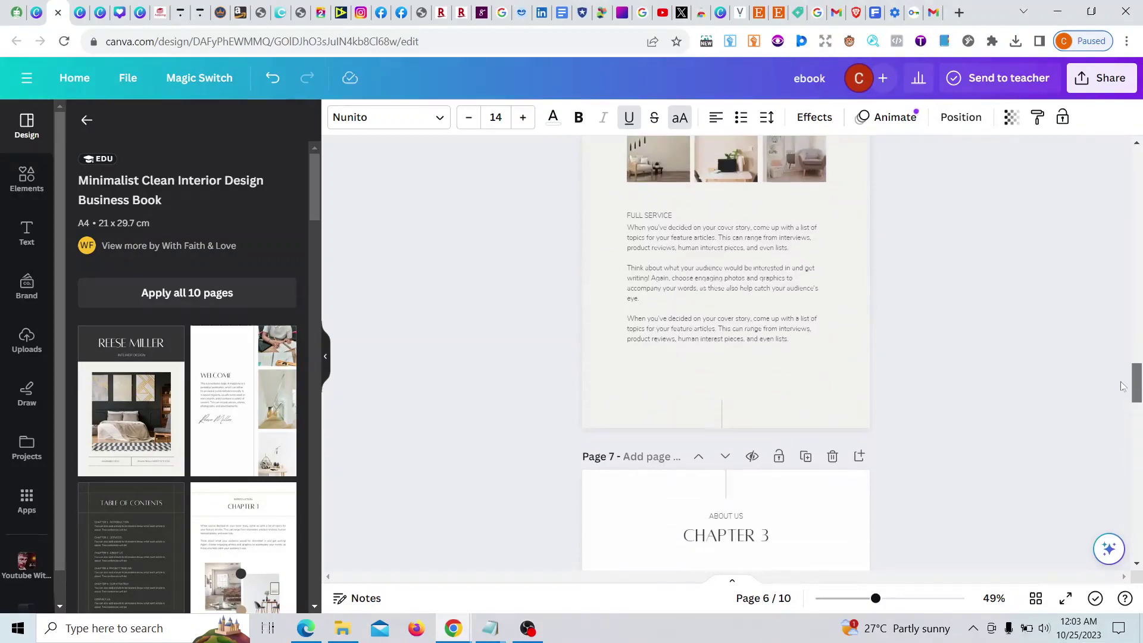
pyautogui.moveTo(1125, 386); pyautogui.dragTo(1136, 234)
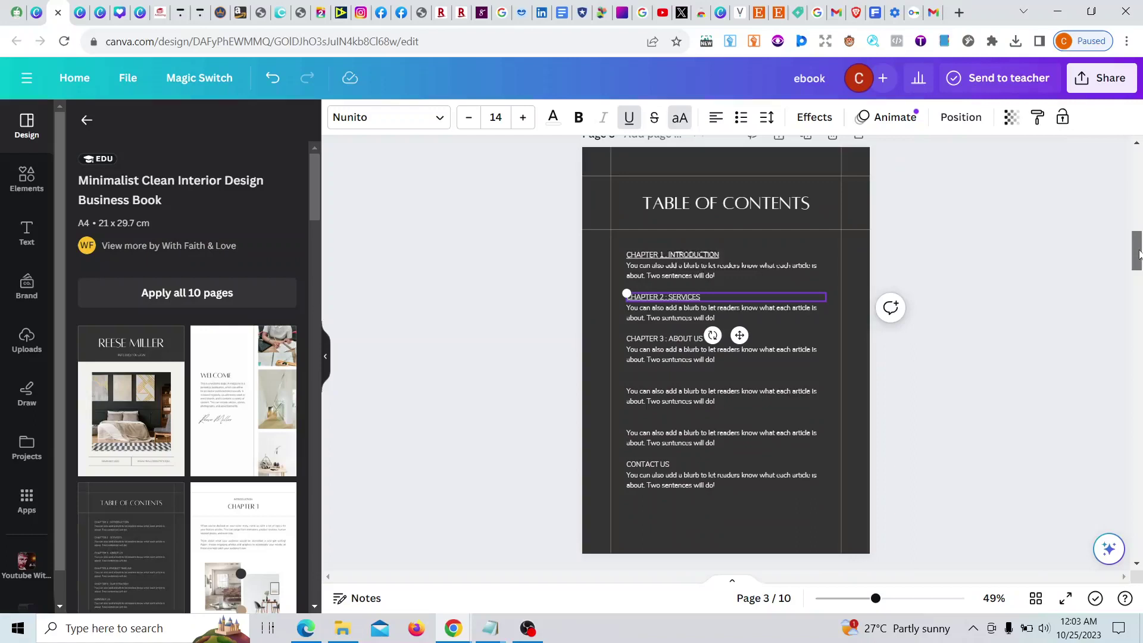
# Step: Link the CHAPTER 3 : ABOUT US heading to page 7, then deselect it
pyautogui.click(671, 343)
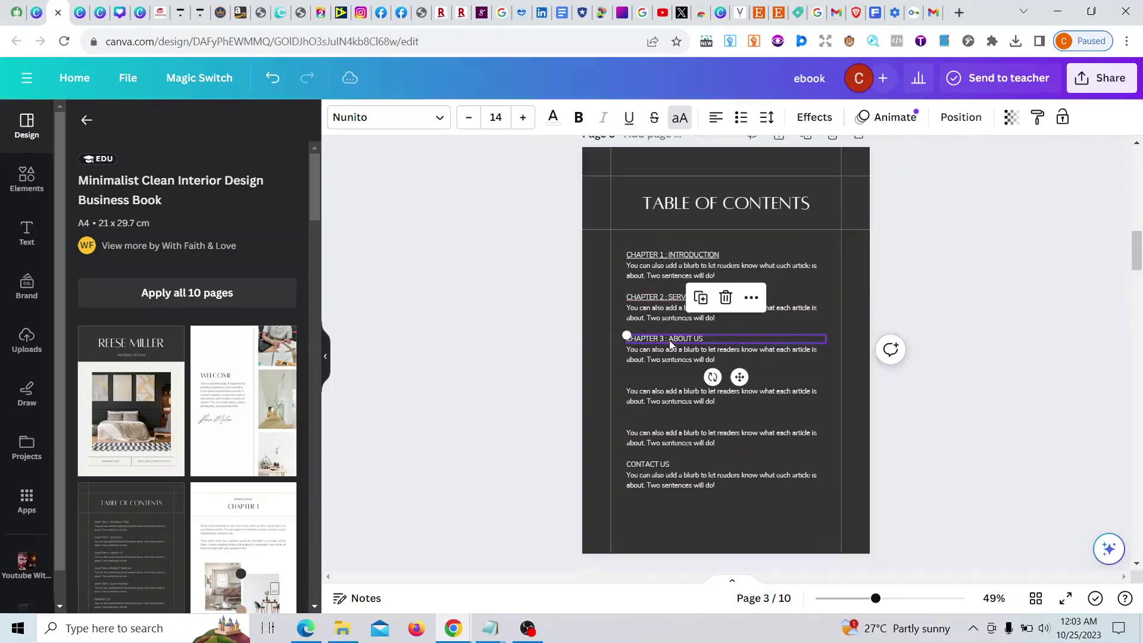
pyautogui.rightClick(670, 343)
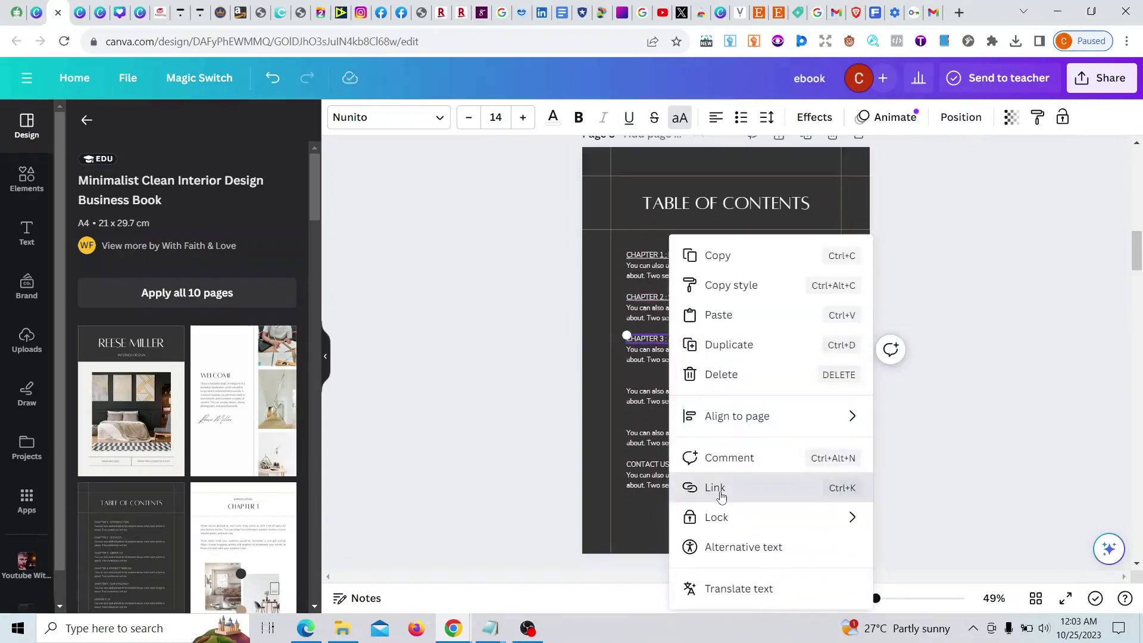
pyautogui.click(720, 494)
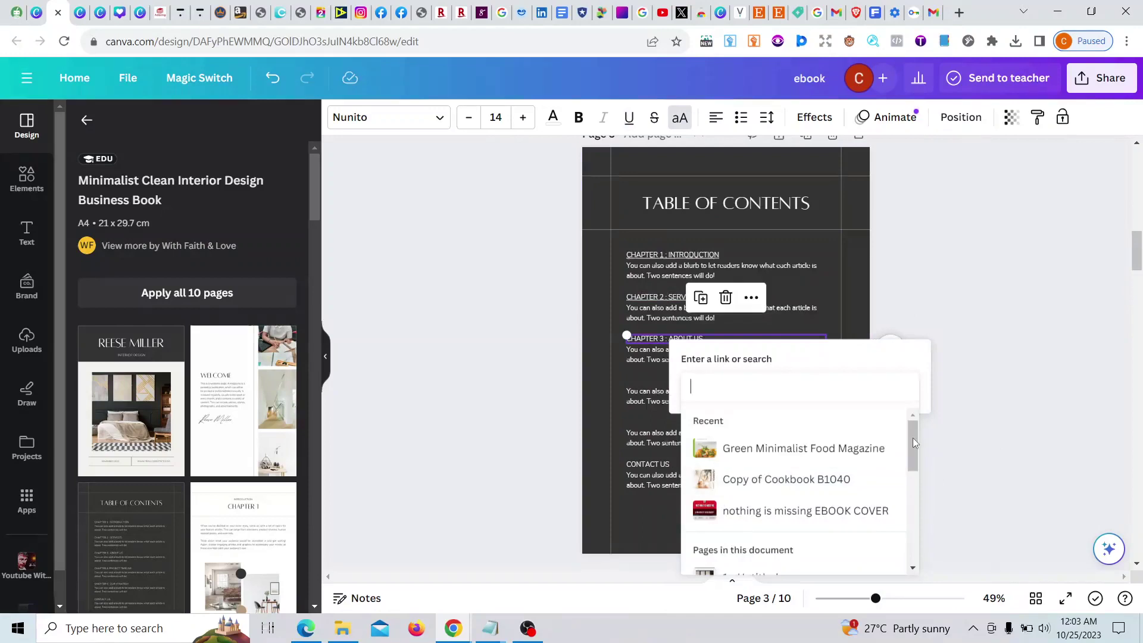
pyautogui.moveTo(914, 457); pyautogui.dragTo(908, 505)
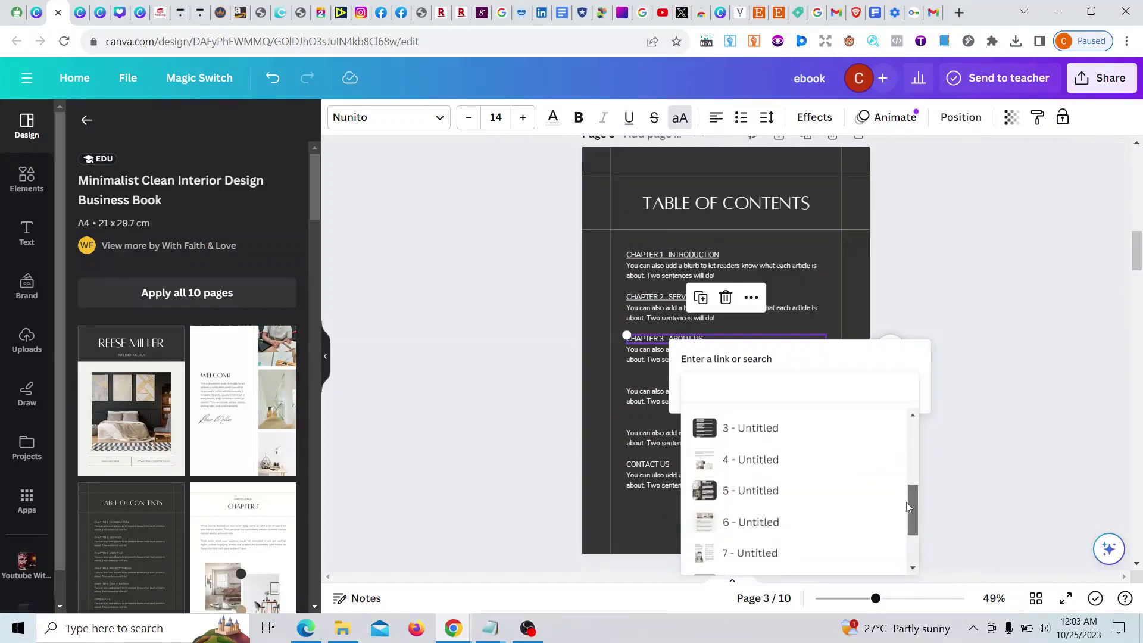
pyautogui.click(753, 551)
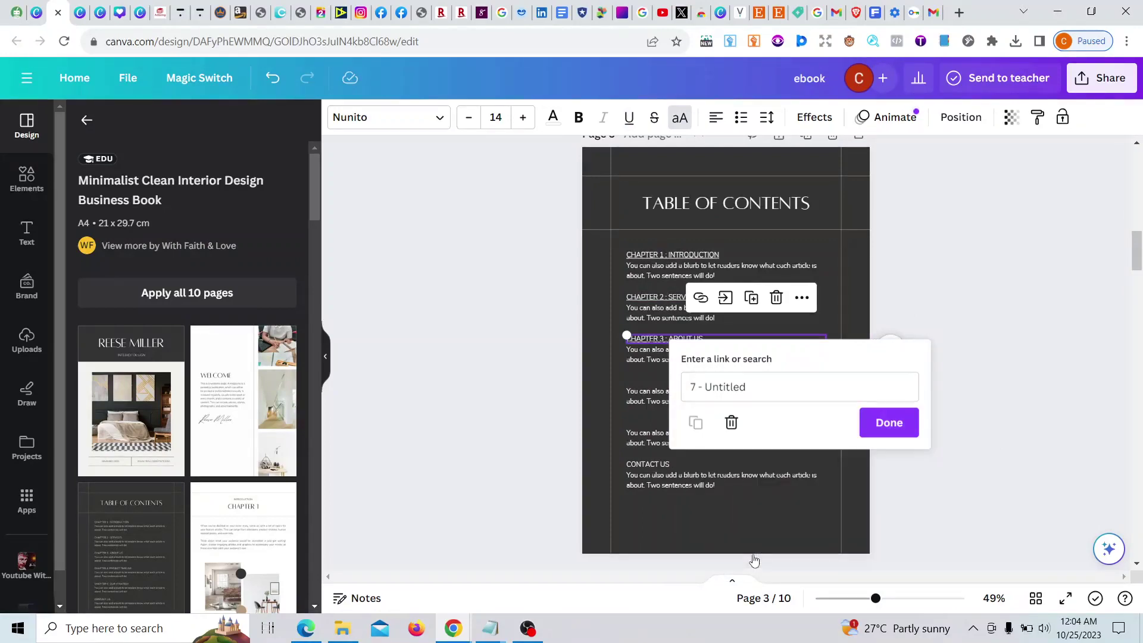
pyautogui.click(872, 404)
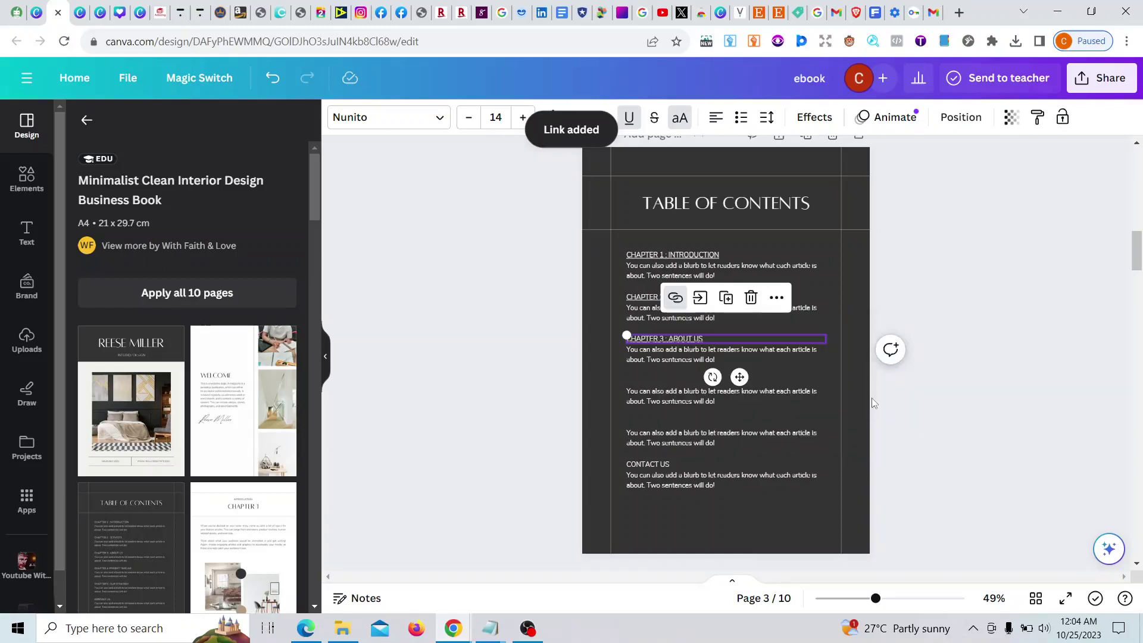
pyautogui.click(656, 387)
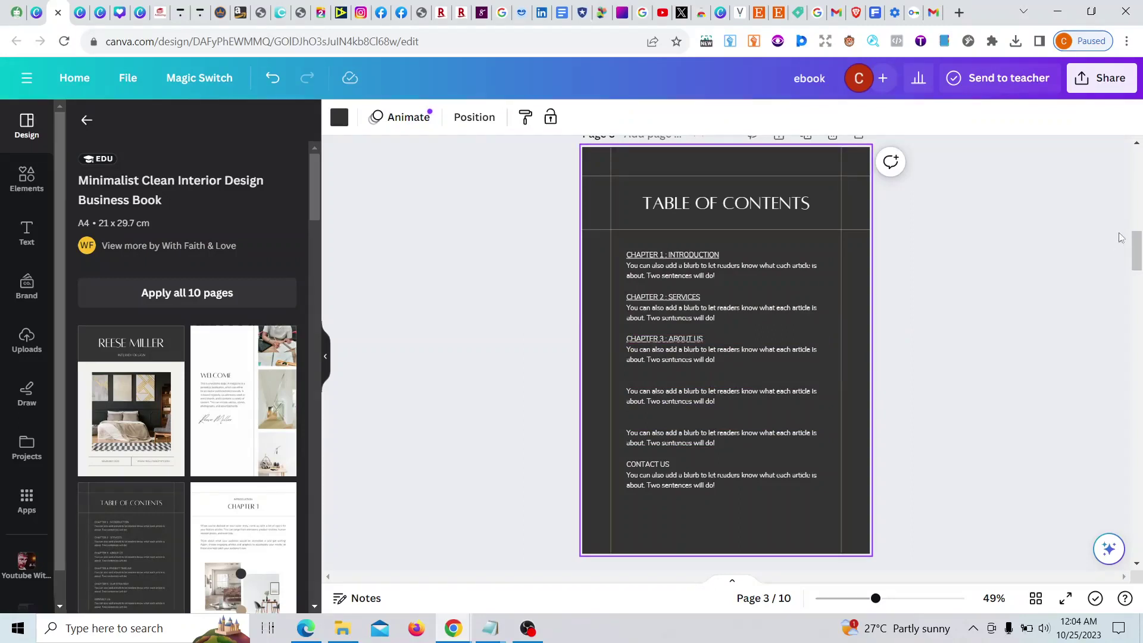
# Step: Duplicate the CHAPTER 3 : ABOUT US heading and move the copy into the empty slot below
pyautogui.moveTo(1139, 271)
pyautogui.mouseDown()
pyautogui.moveTo(1123, 444)
pyautogui.moveTo(1138, 266)
pyautogui.mouseUp()
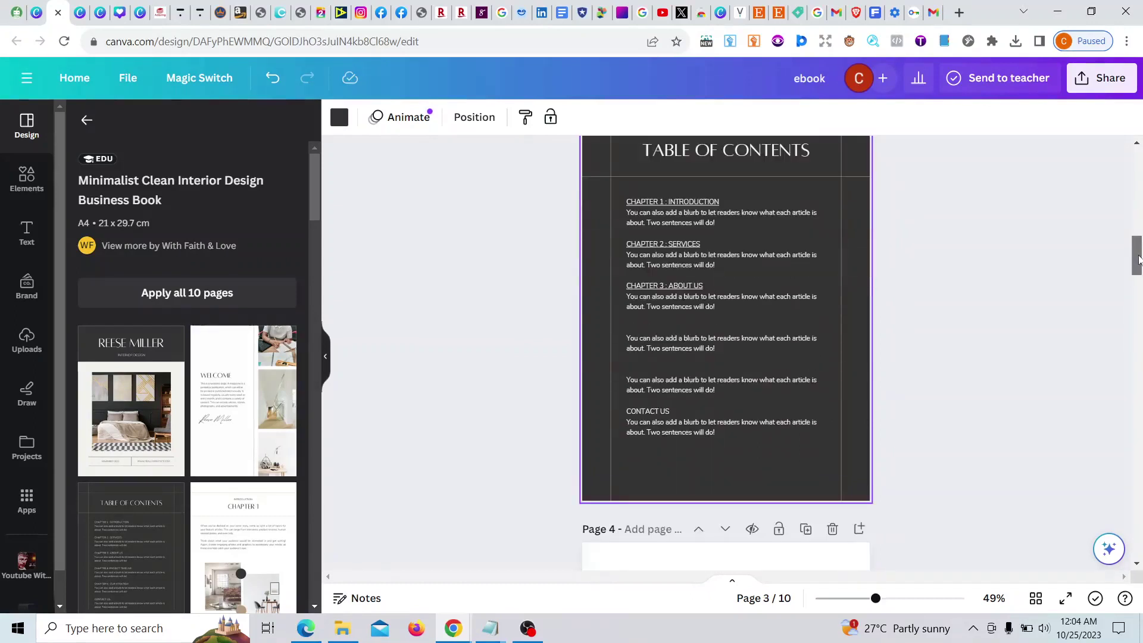
pyautogui.click(666, 288)
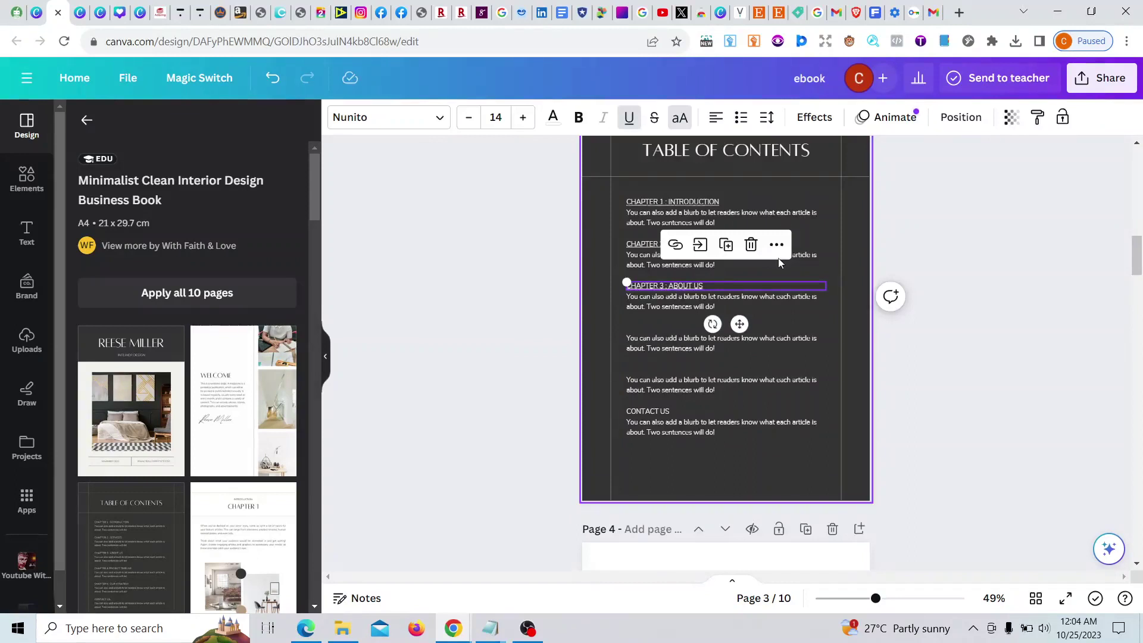
pyautogui.click(725, 244)
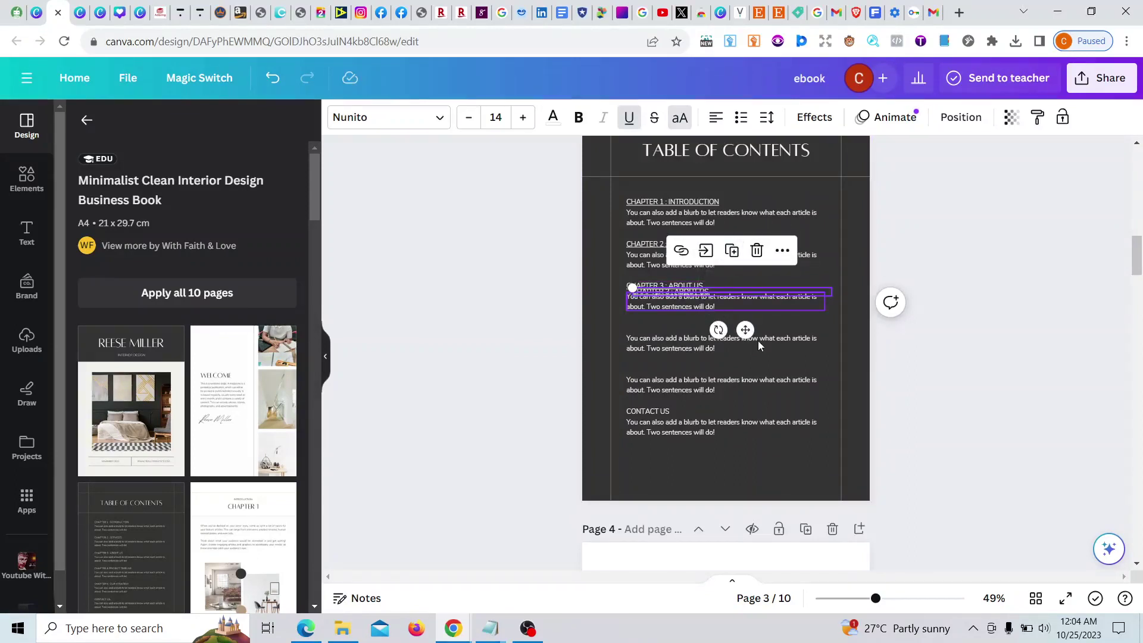
pyautogui.moveTo(744, 329); pyautogui.dragTo(741, 362)
# Step: Retype the copied heading as 'CHAPTER 4 : PROJECT TIMELINE'
pyautogui.doubleClick(663, 325)
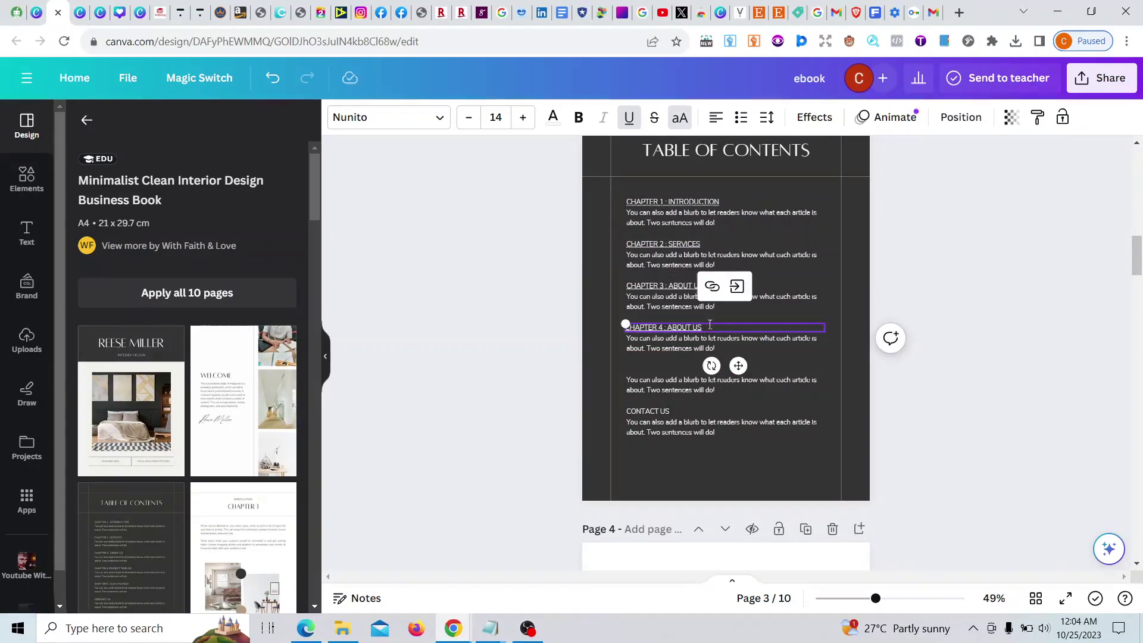
pyautogui.press('BackSpace')
pyautogui.press('BackSpace')
pyautogui.press('BackSpace')
pyautogui.press('BackSpace')
pyautogui.press('BackSpace')
pyautogui.press('BackSpace')
pyautogui.press('BackSpace')
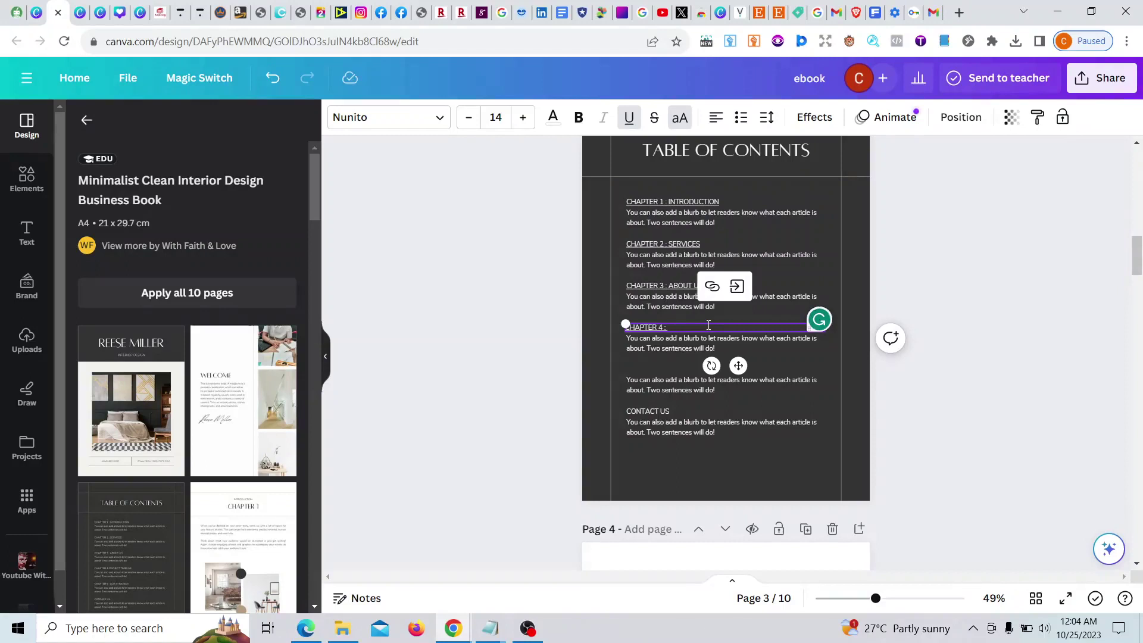
pyautogui.write('PROJ')
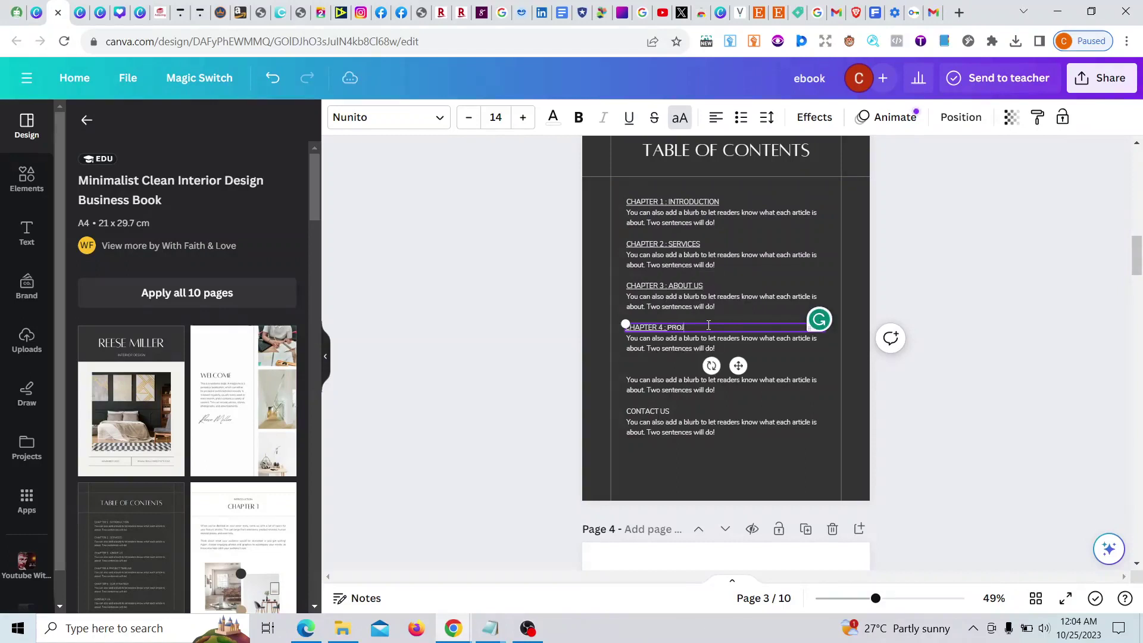
pyautogui.write('ECT TIM')
pyautogui.press('BackSpace')
pyautogui.write('ELINE')
pyautogui.click(698, 452)
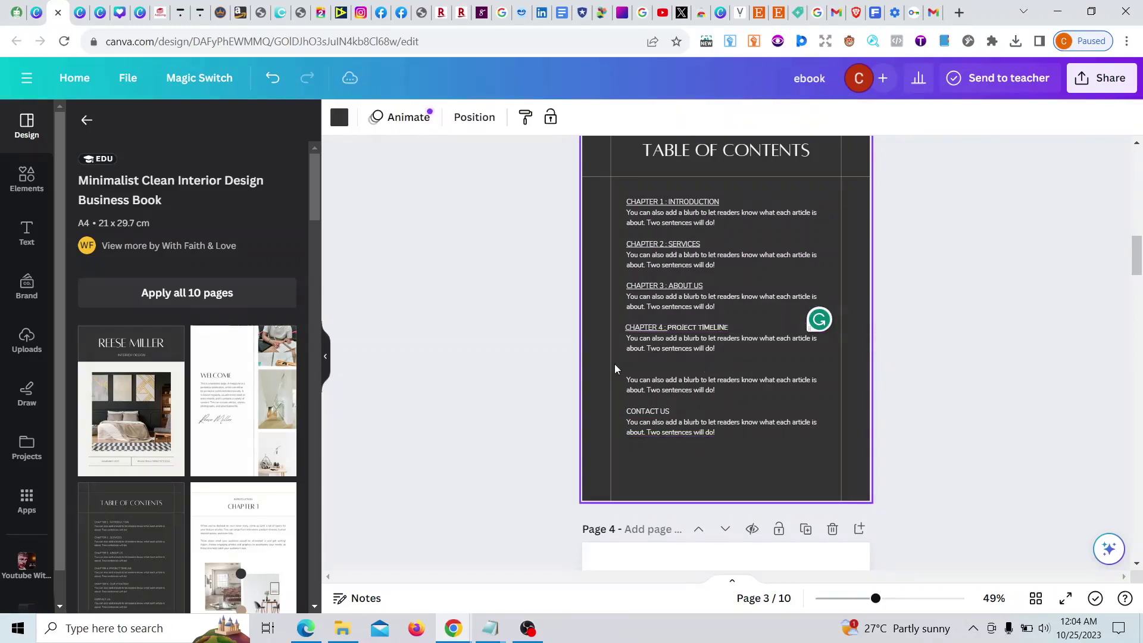
# Step: Remove the copied page 7 link from the CHAPTER 4 : PROJECT TIMELINE heading, leaving it unlinked
pyautogui.click(650, 329)
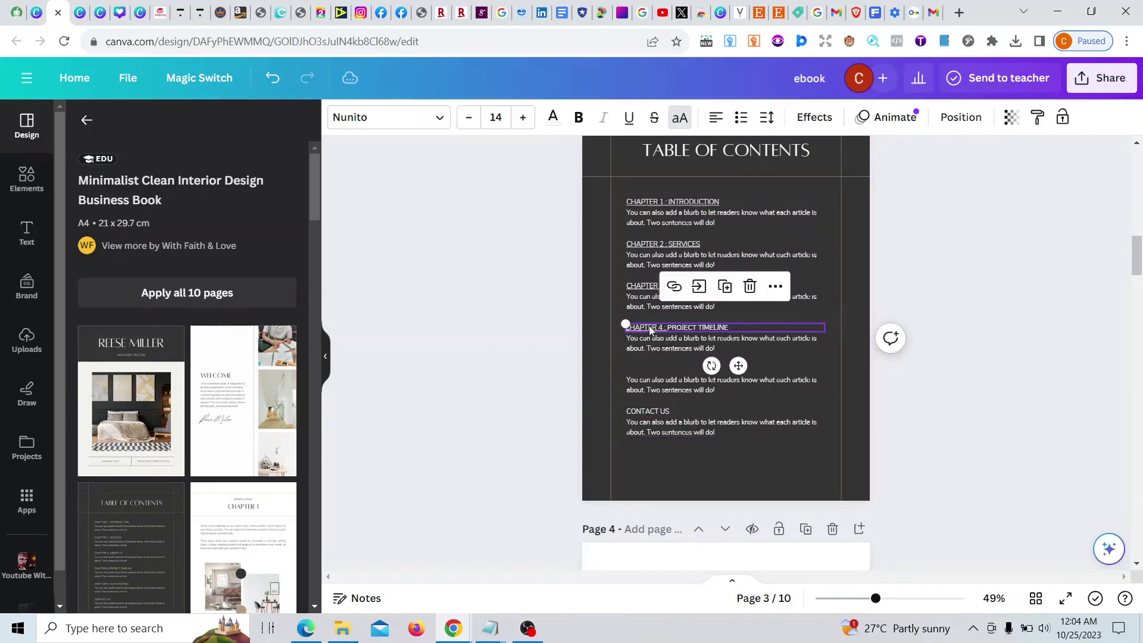
pyautogui.rightClick(650, 330)
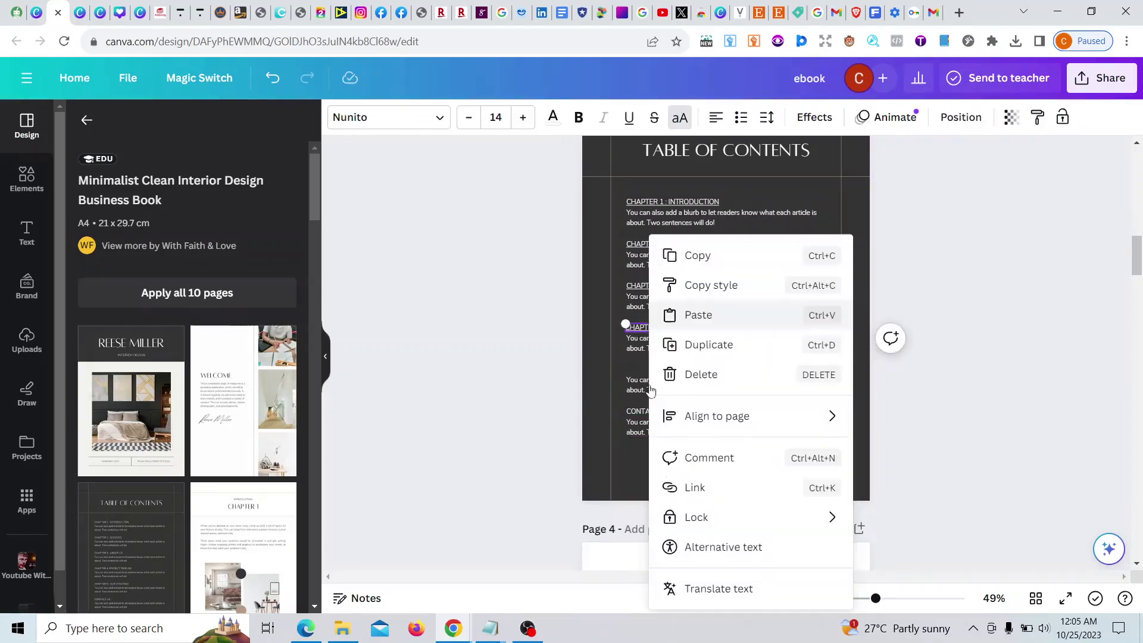
pyautogui.click(720, 494)
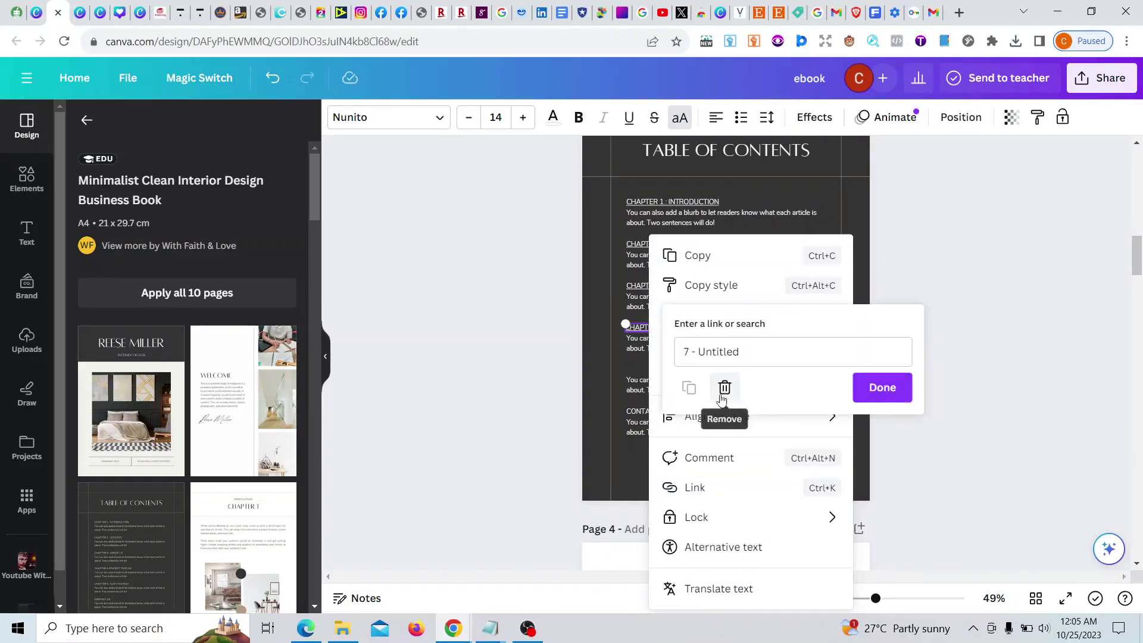
pyautogui.click(722, 390)
pyautogui.rightClick(656, 332)
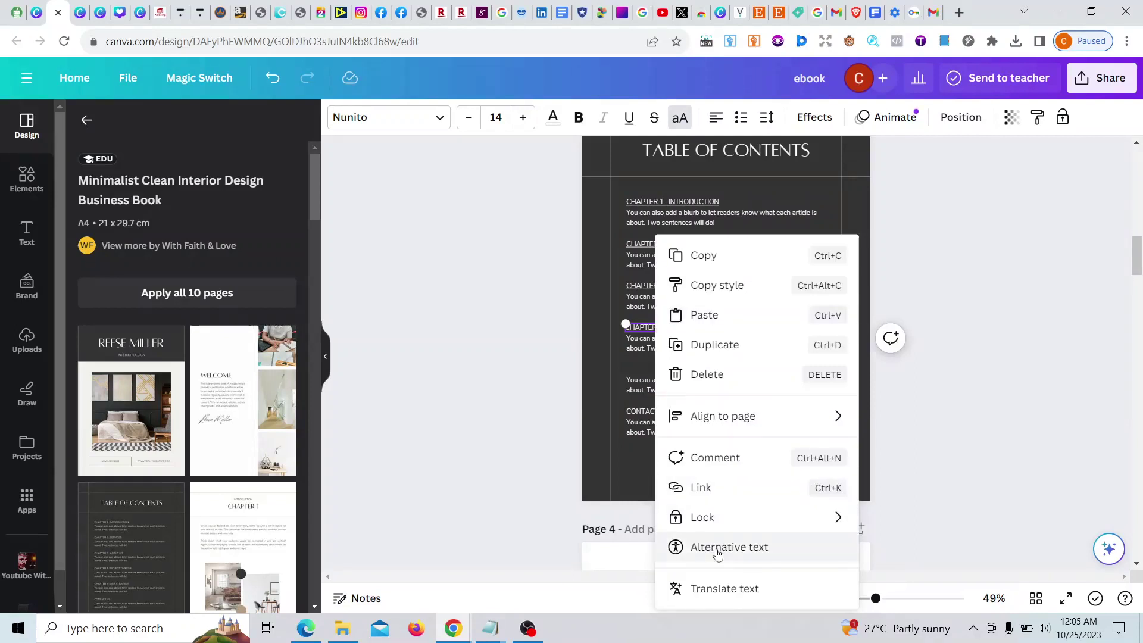
pyautogui.click(707, 489)
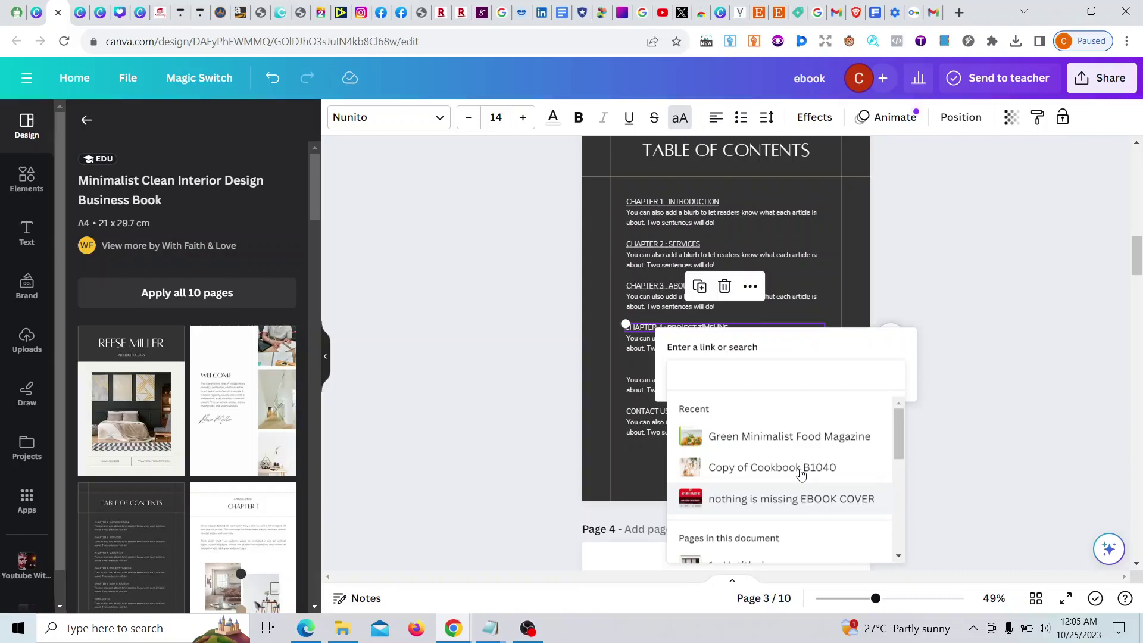
pyautogui.moveTo(900, 430); pyautogui.dragTo(891, 530)
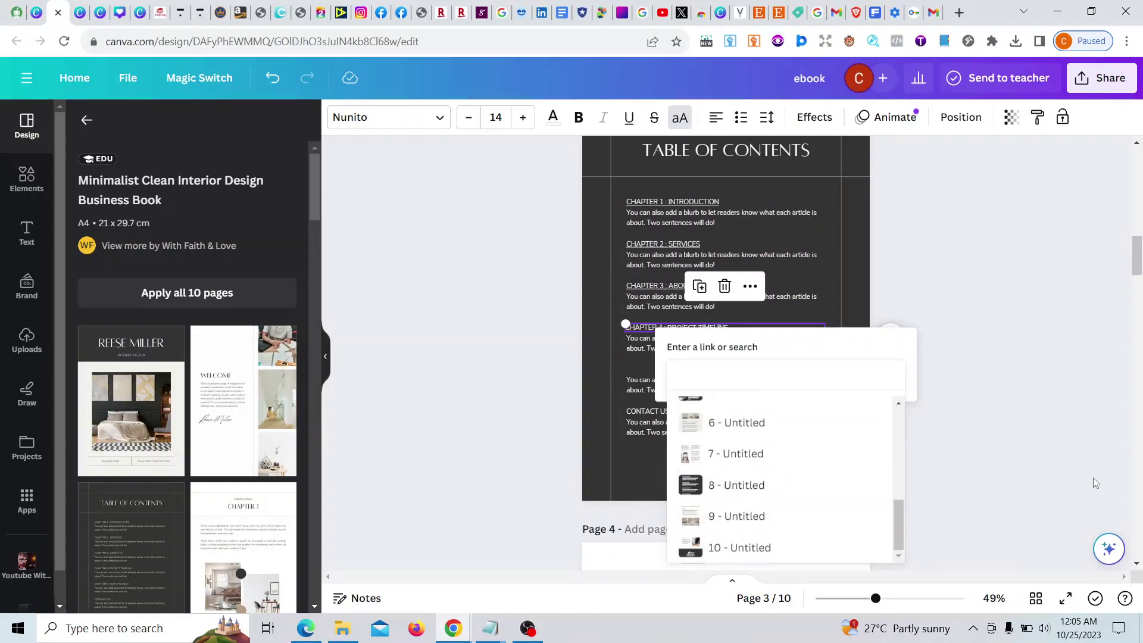
pyautogui.click(1027, 456)
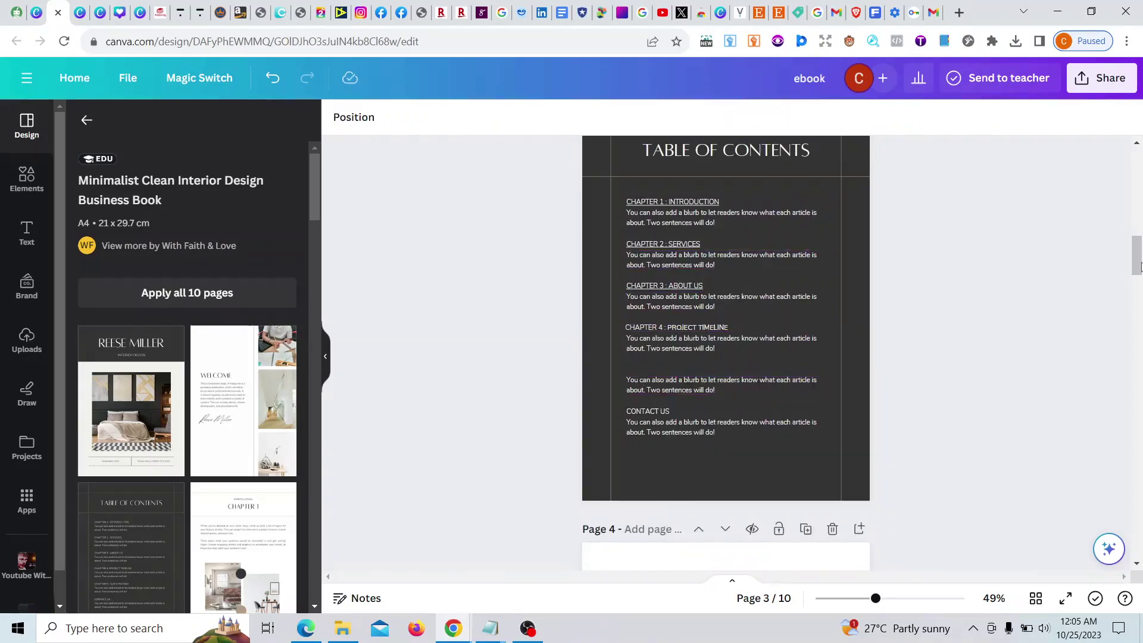
# Step: Scroll back up through the pages, check the screen recorder window, then return to the Canva design
pyautogui.scroll(-1, 1141, 266)
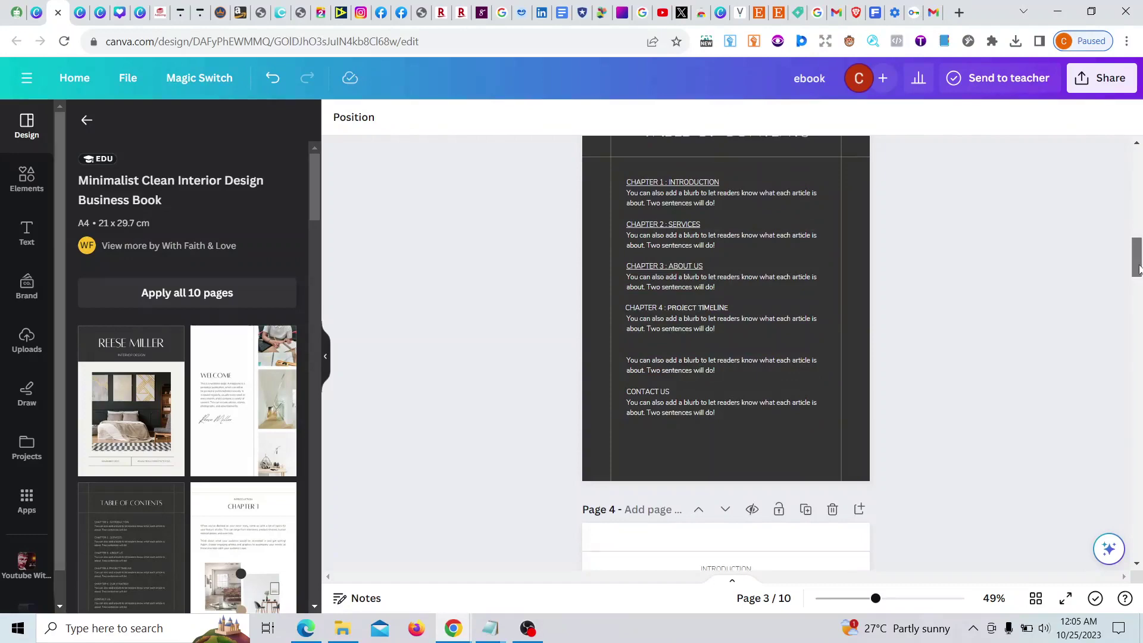
pyautogui.moveTo(1137, 257); pyautogui.dragTo(1138, 173)
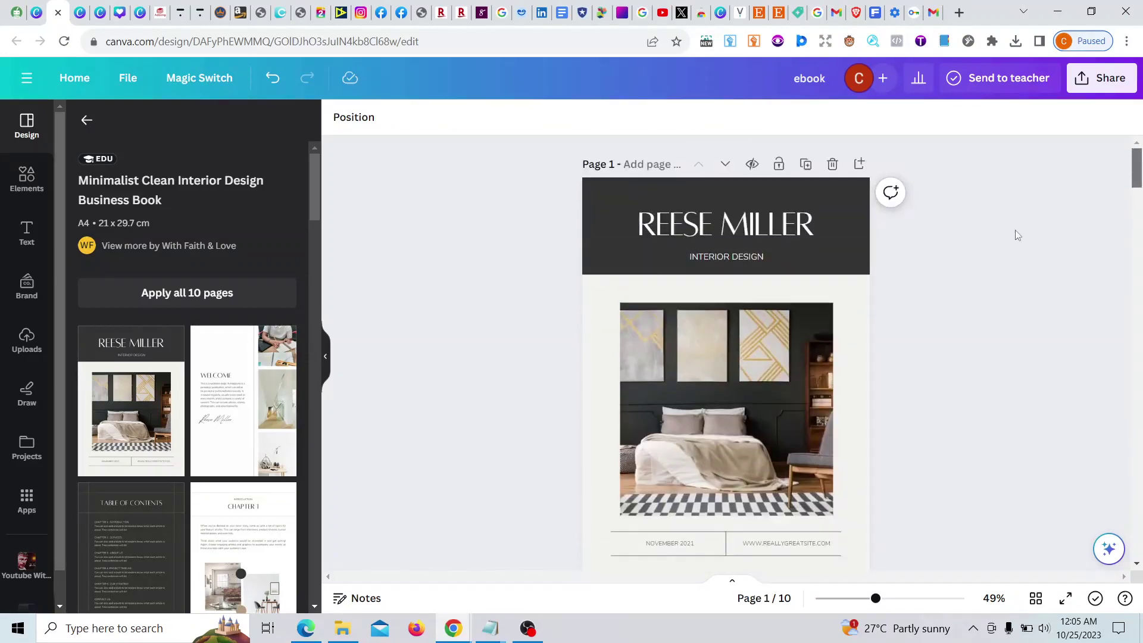
pyautogui.moveTo(521, 635)
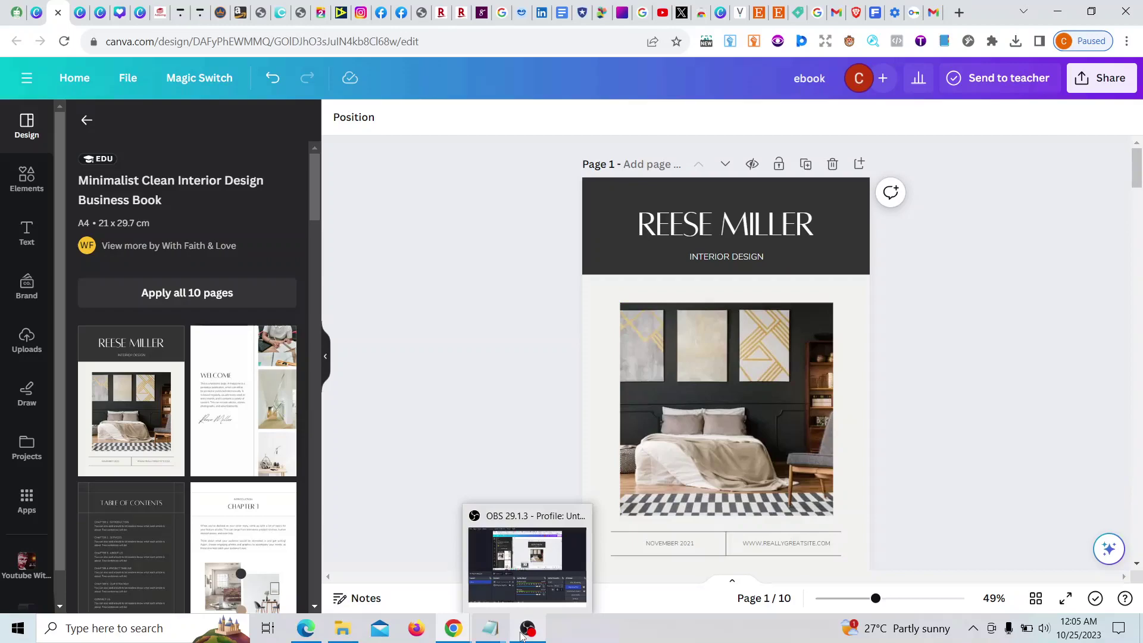
pyautogui.click(548, 571)
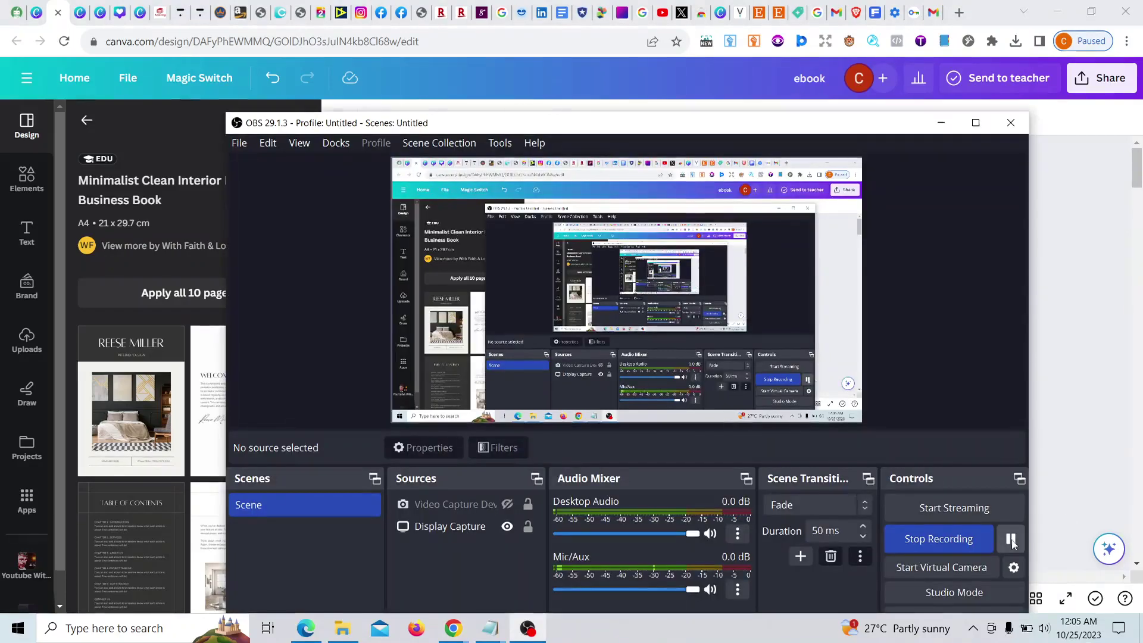
pyautogui.click(1078, 410)
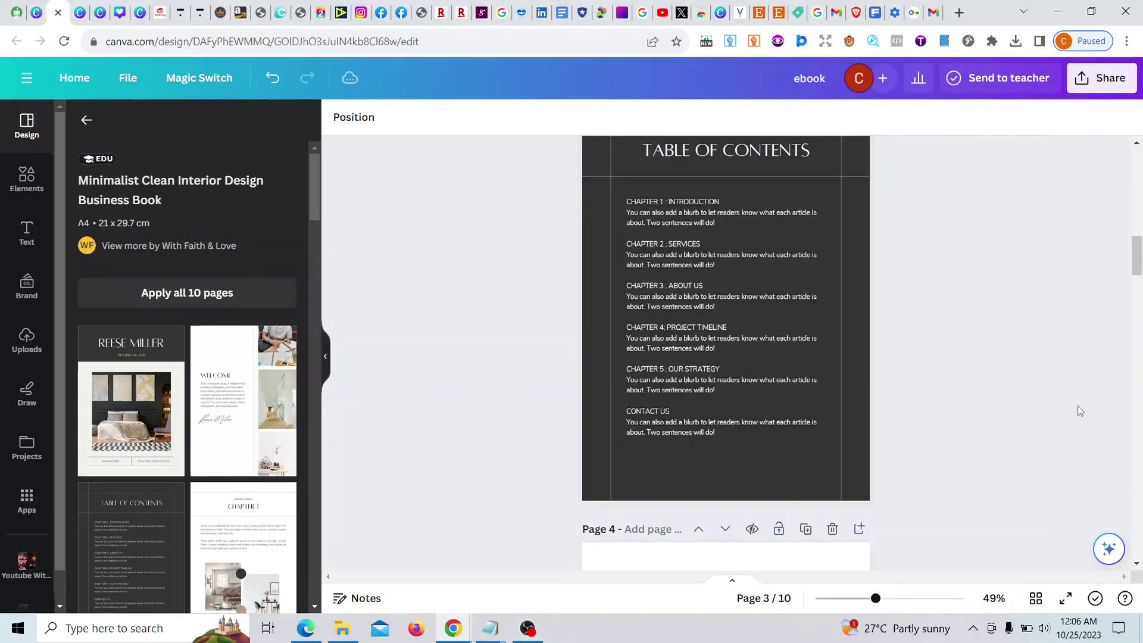
# Step: Relink the CHAPTER 1 : INTRODUCTION heading to page '4 - Untitled'
pyautogui.click(699, 203)
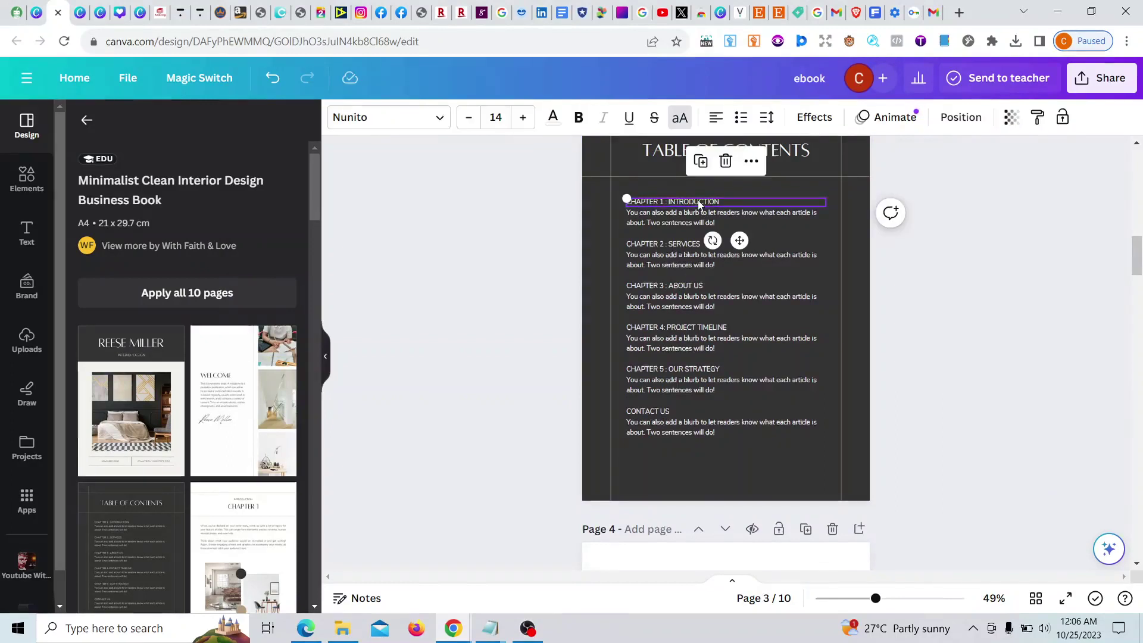
pyautogui.rightClick(699, 203)
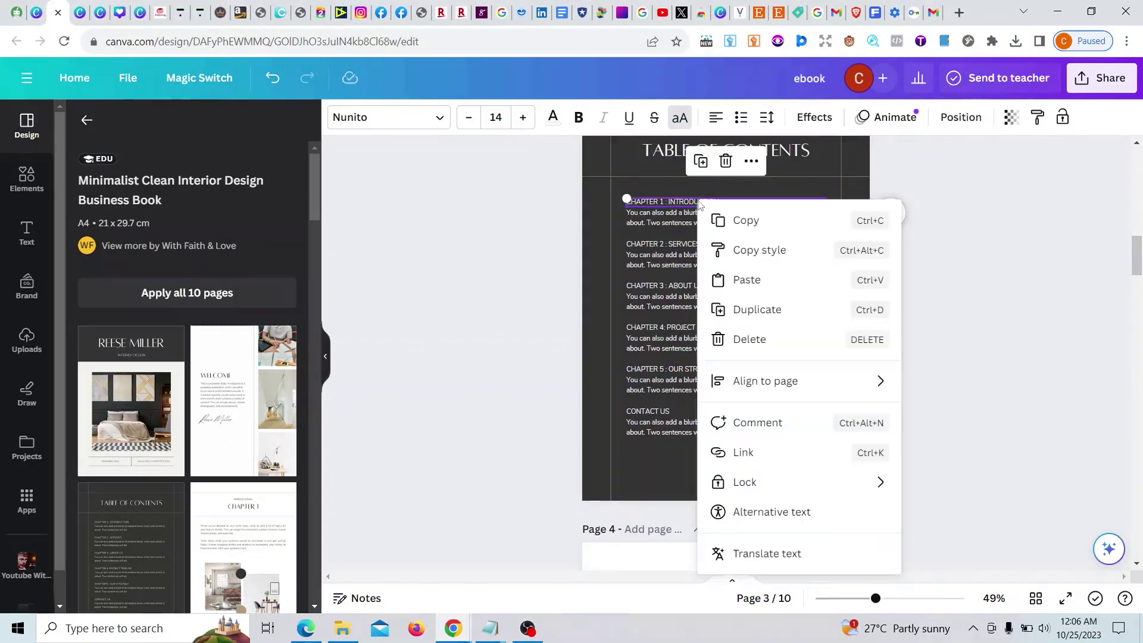
pyautogui.click(743, 452)
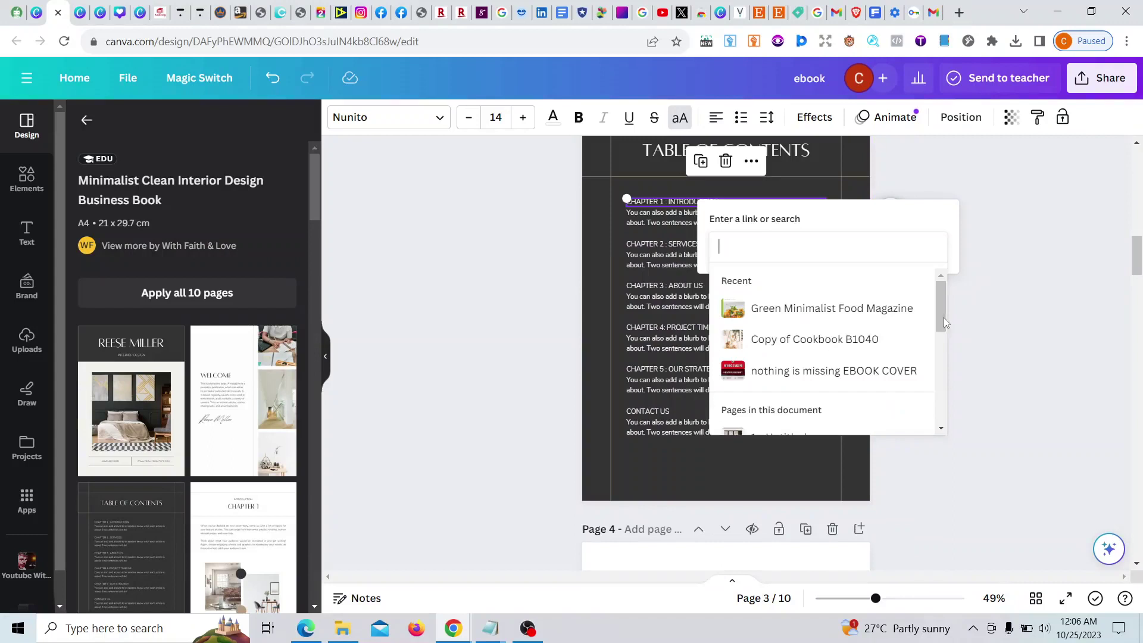
pyautogui.scroll(-3, 928, 351)
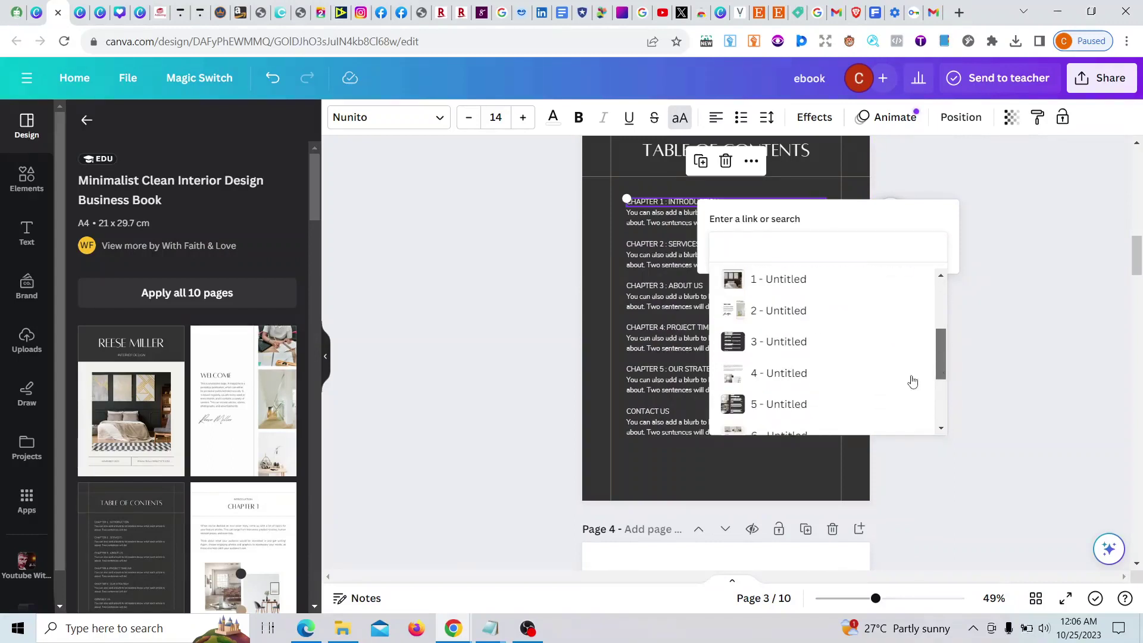
pyautogui.click(830, 377)
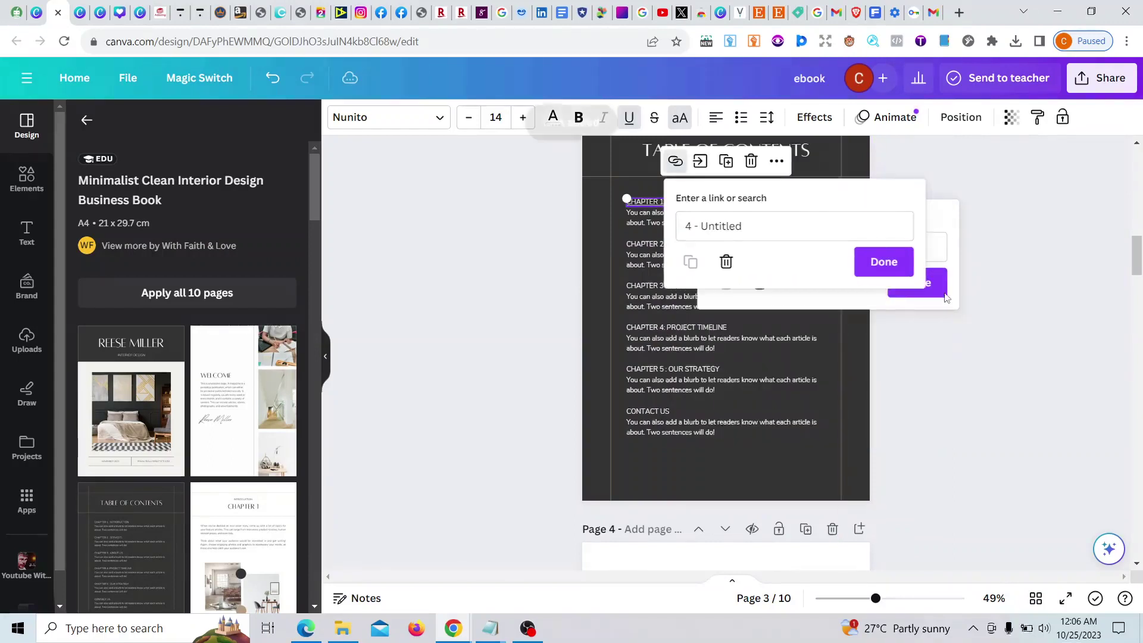
pyautogui.click(876, 262)
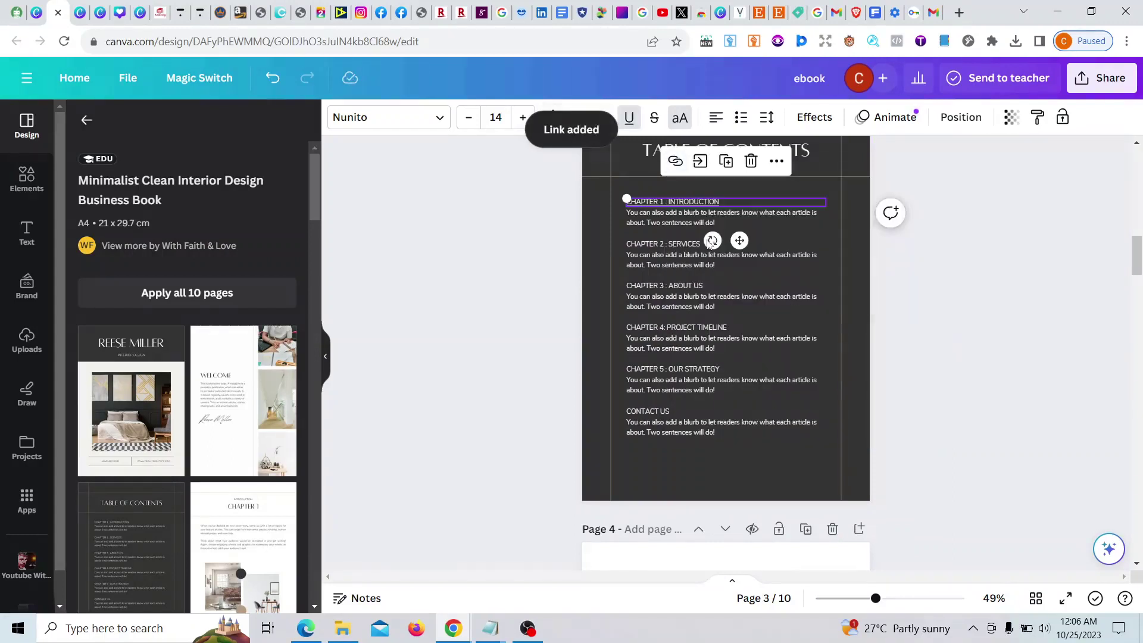
# Step: Relink the CHAPTER 2 : SERVICES heading to page '6 - Untitled'
pyautogui.click(637, 248)
pyautogui.rightClick(637, 247)
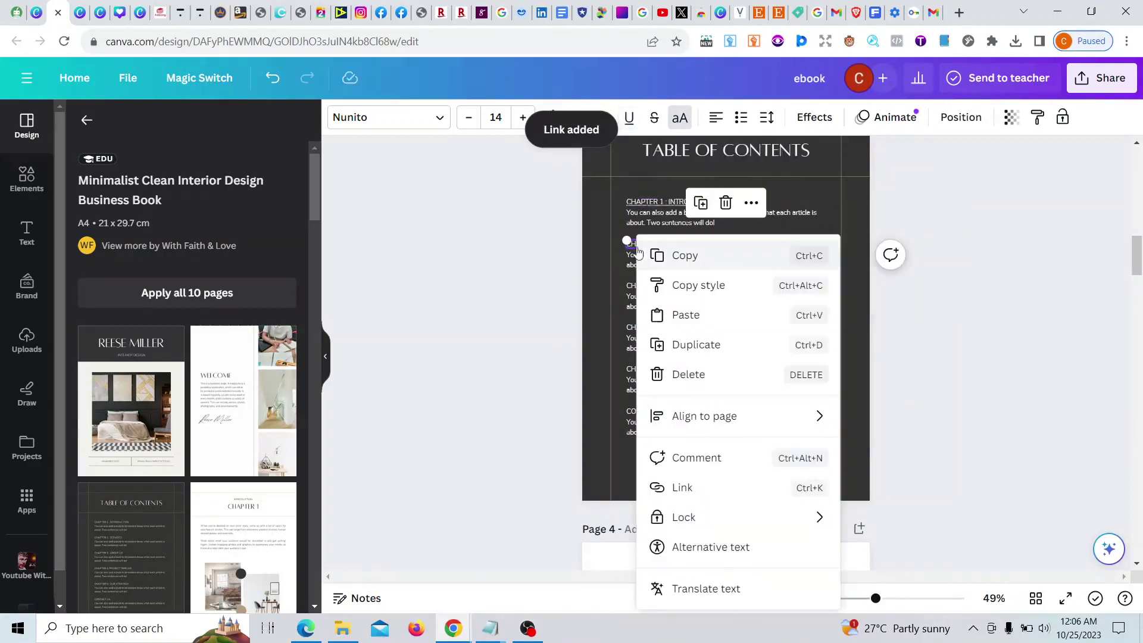
pyautogui.click(722, 494)
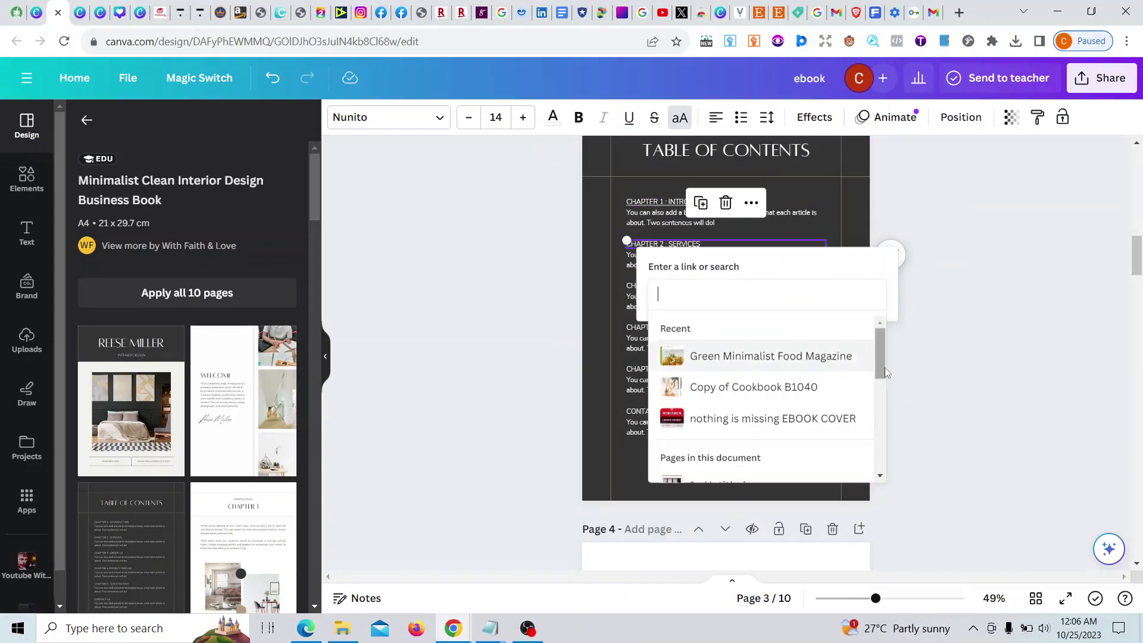
pyautogui.moveTo(884, 372); pyautogui.dragTo(879, 427)
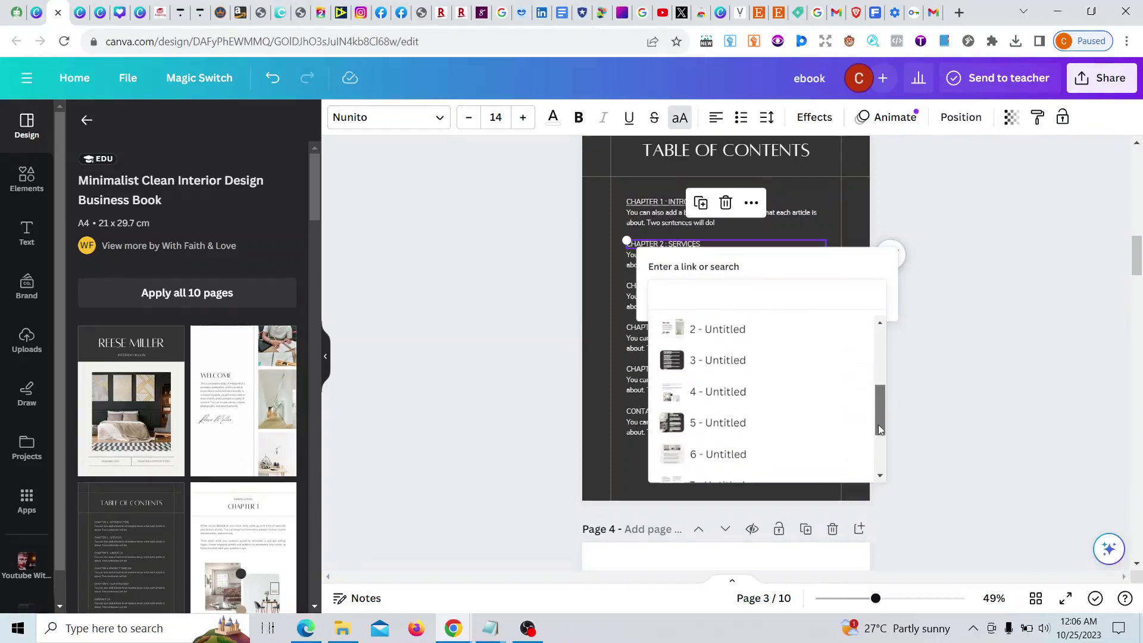
pyautogui.click(724, 453)
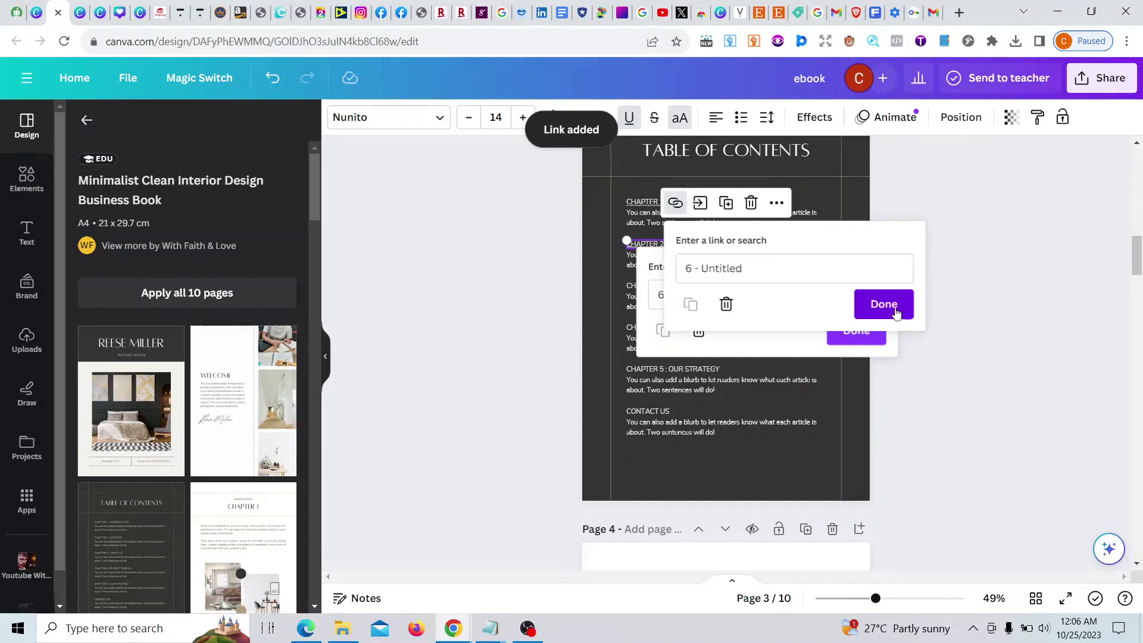
pyautogui.click(892, 307)
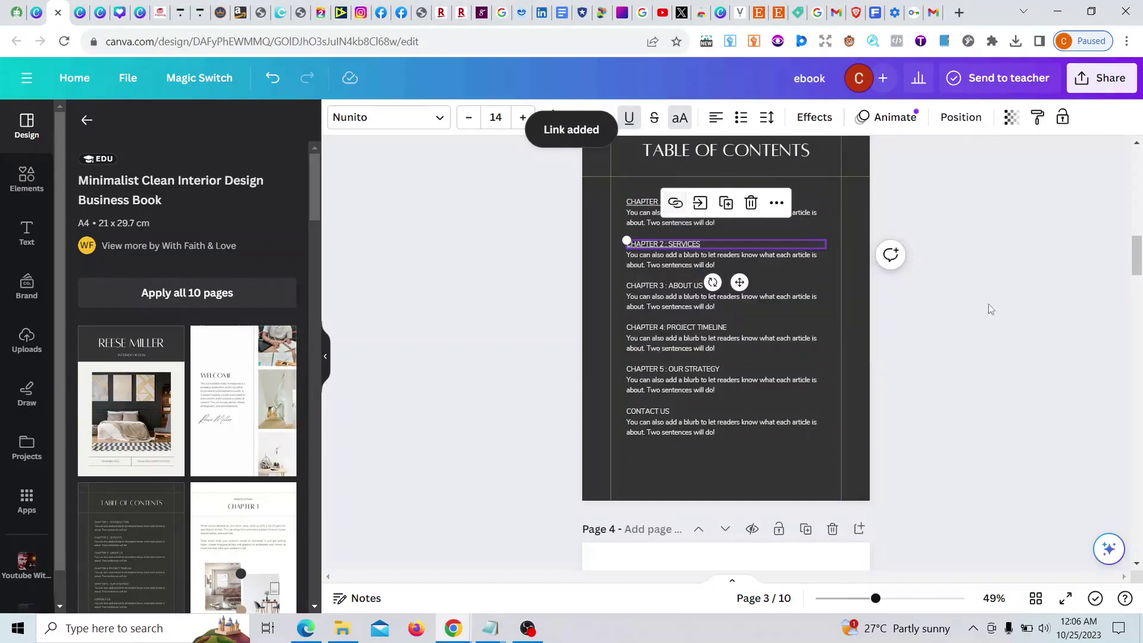
pyautogui.click(673, 288)
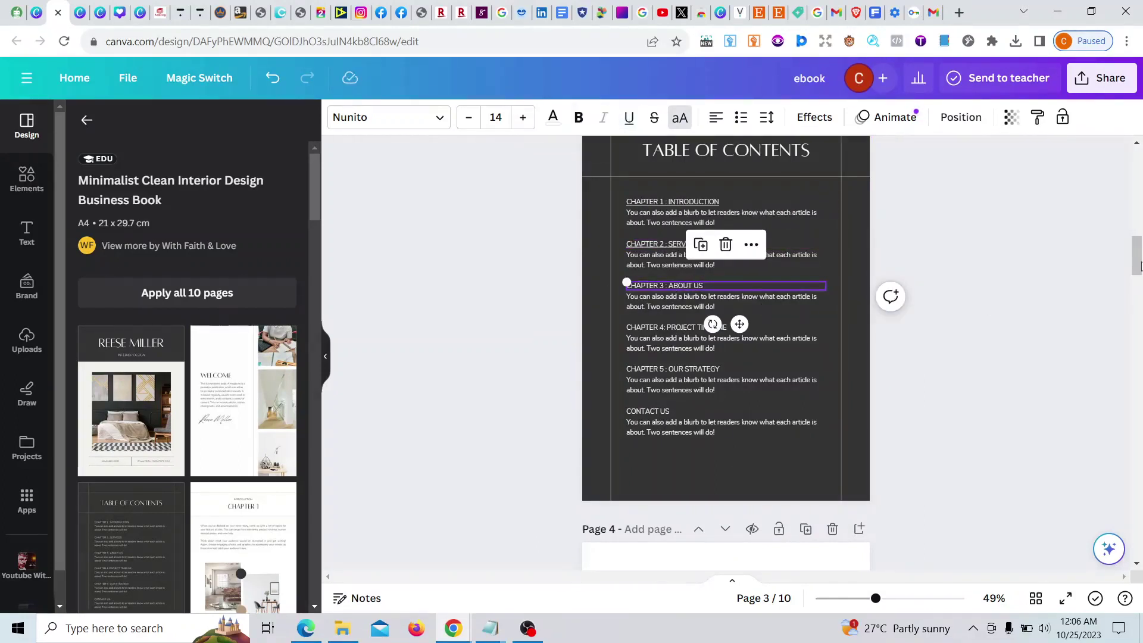
# Step: Relink the CHAPTER 3 : ABOUT US heading to page '7 - Untitled'
pyautogui.moveTo(1137, 266)
pyautogui.mouseDown()
pyautogui.moveTo(1130, 449)
pyautogui.moveTo(1139, 197)
pyautogui.moveTo(1140, 269)
pyautogui.mouseUp()
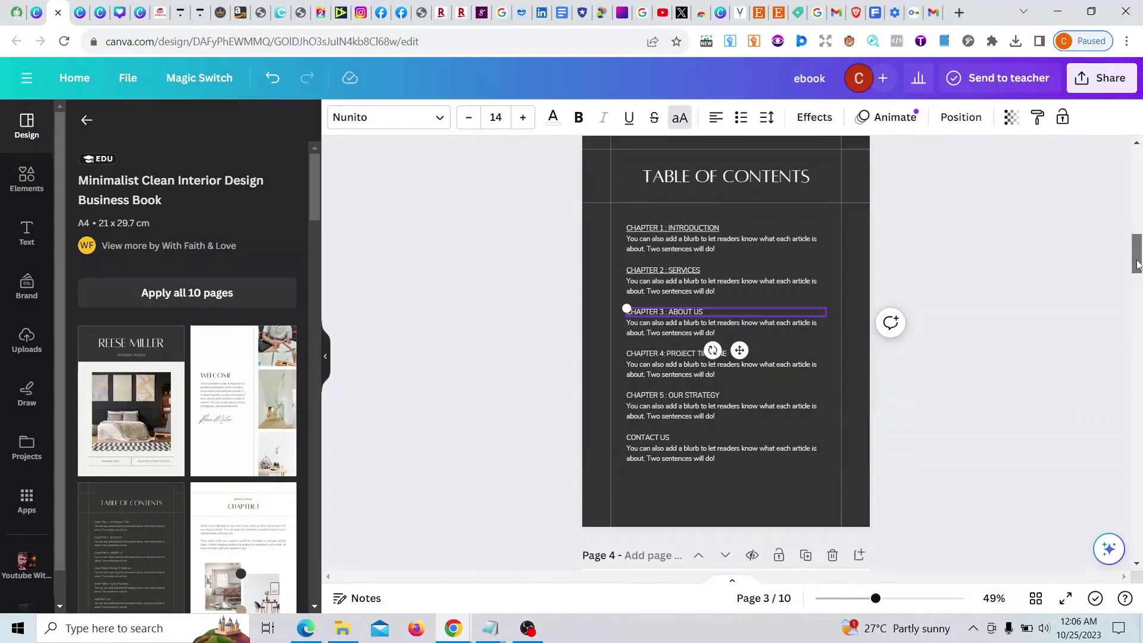
pyautogui.rightClick(684, 307)
pyautogui.click(727, 488)
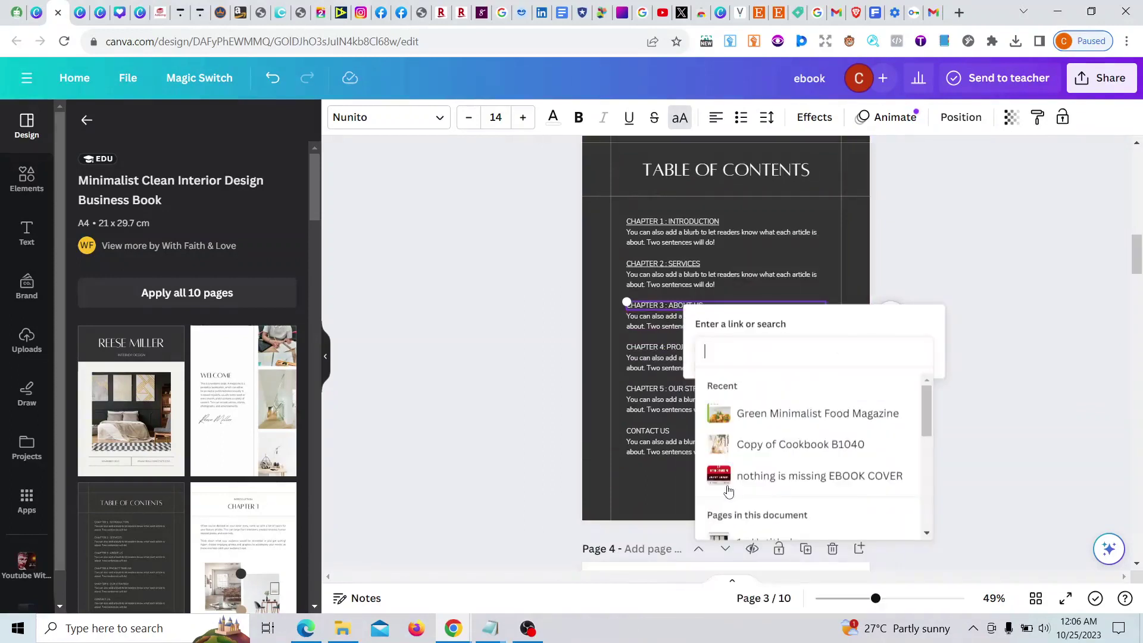
pyautogui.scroll(-5, 923, 454)
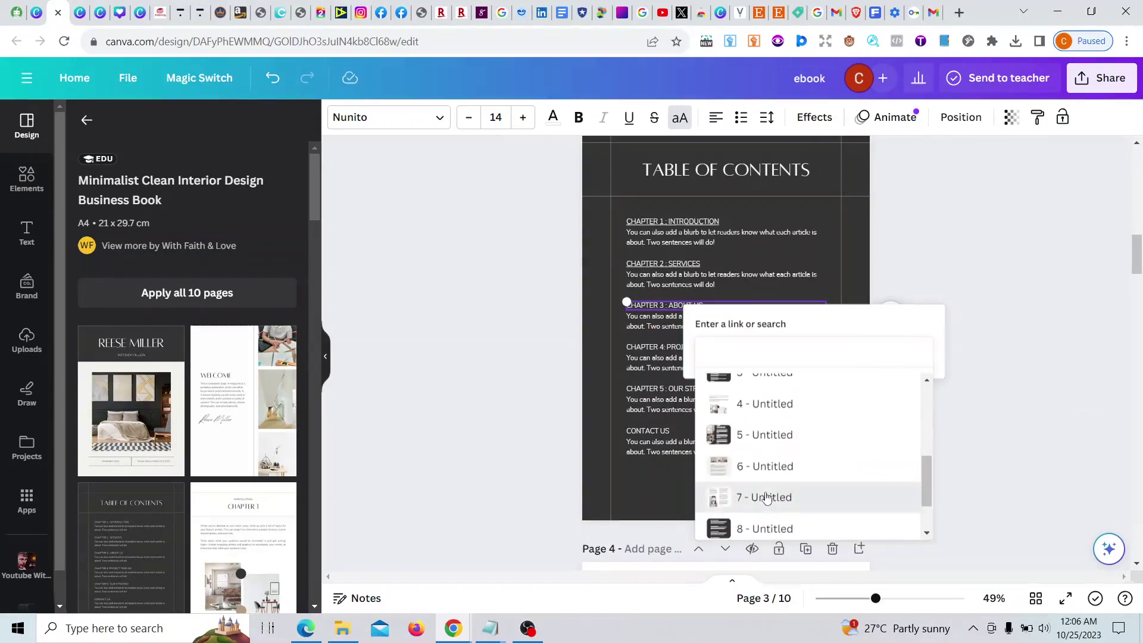
pyautogui.click(767, 497)
pyautogui.click(813, 243)
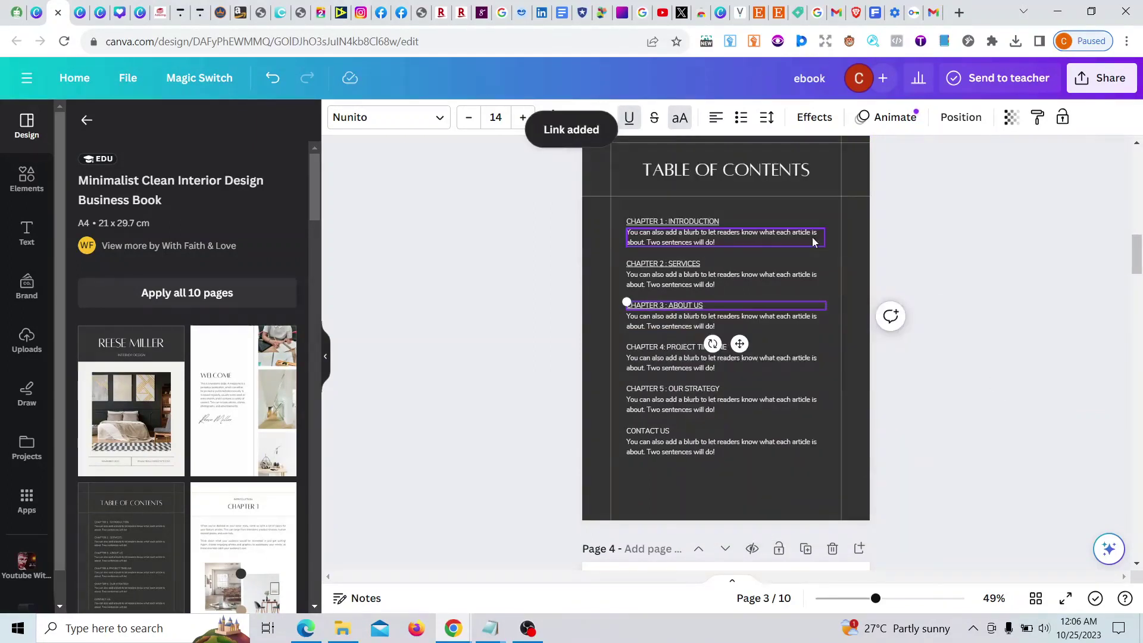
pyautogui.click(673, 351)
# Step: Link the CHAPTER 4: PROJECT TIMELINE heading to page '8 - Untitled'
pyautogui.rightClick(672, 348)
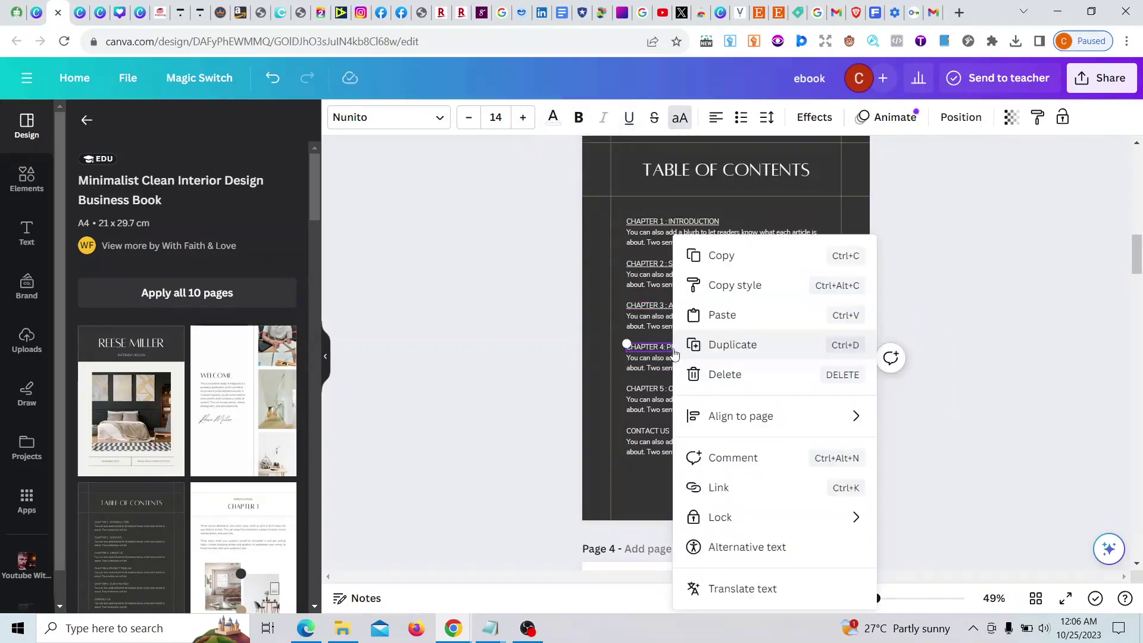
pyautogui.click(760, 493)
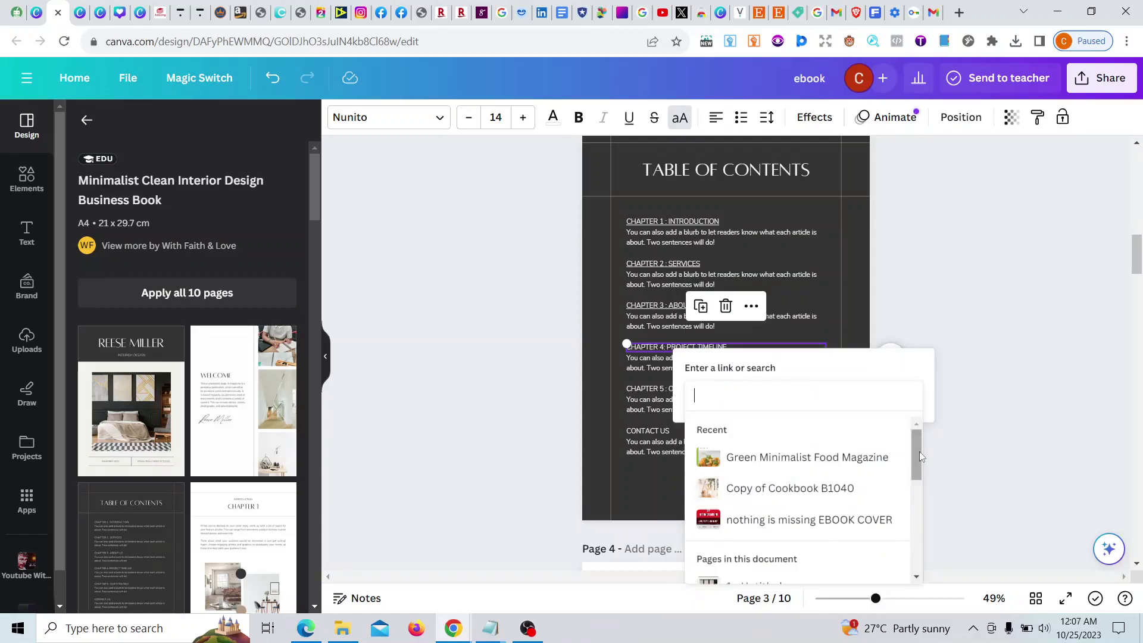
pyautogui.moveTo(919, 456); pyautogui.dragTo(910, 553)
pyautogui.click(747, 506)
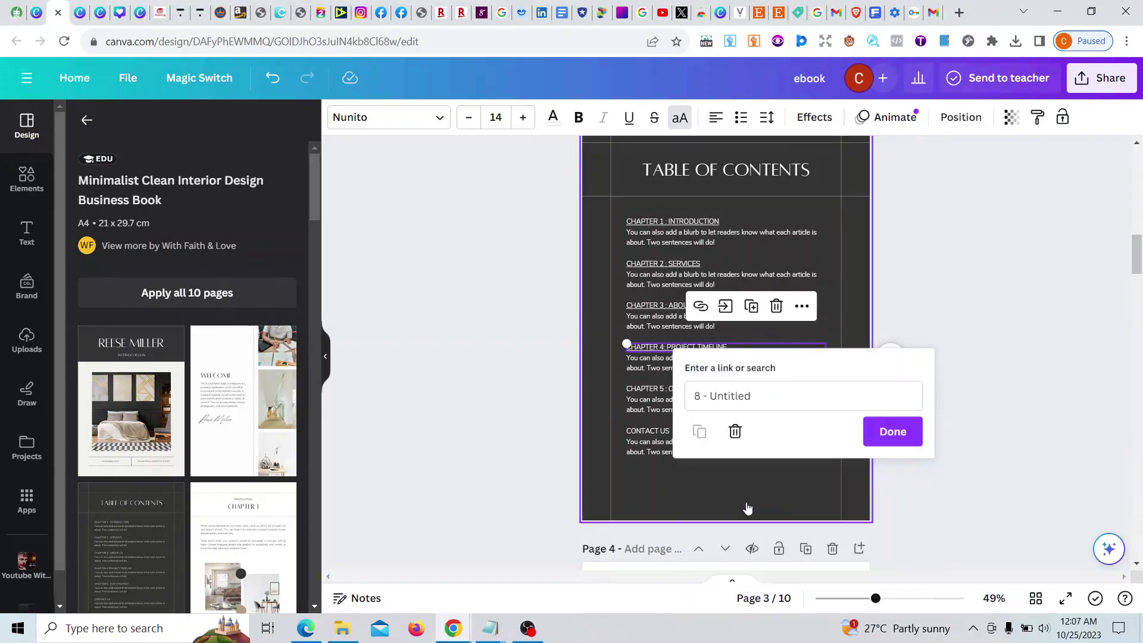
pyautogui.click(876, 408)
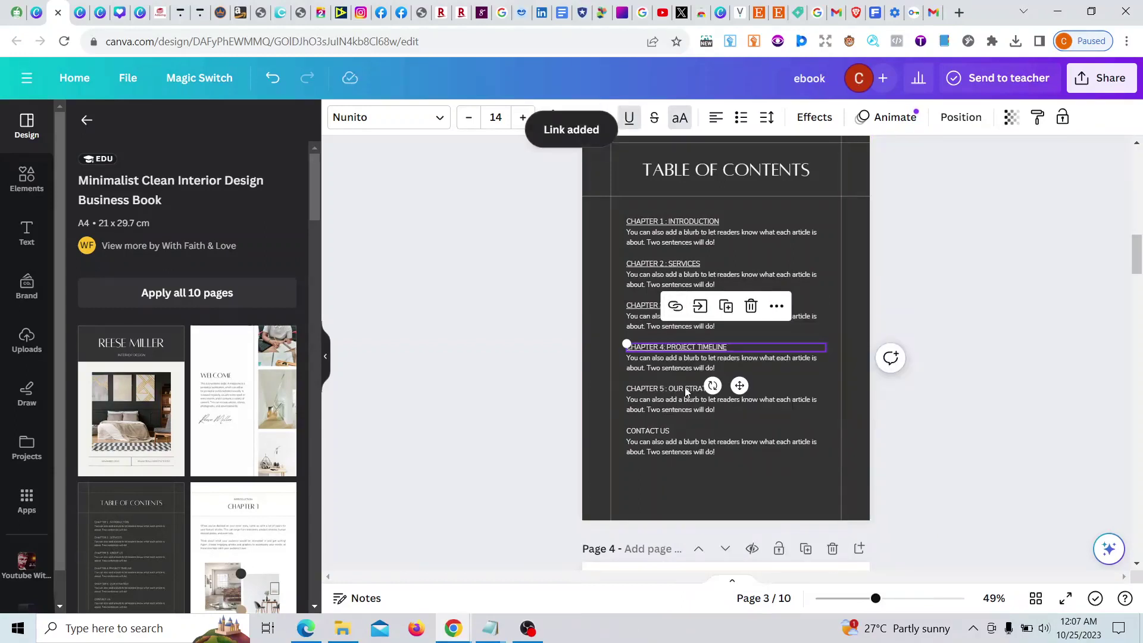
# Step: Link the CHAPTER 5 : OUR STRATEGY heading to page '9 - Untitled'
pyautogui.click(667, 391)
pyautogui.rightClick(667, 388)
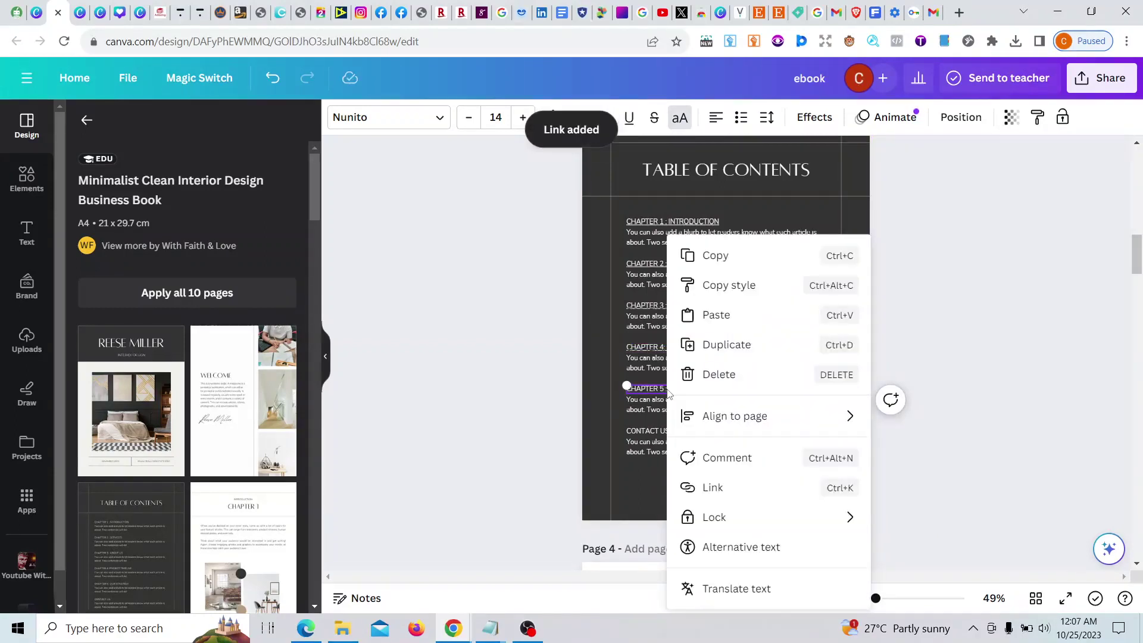
pyautogui.click(715, 488)
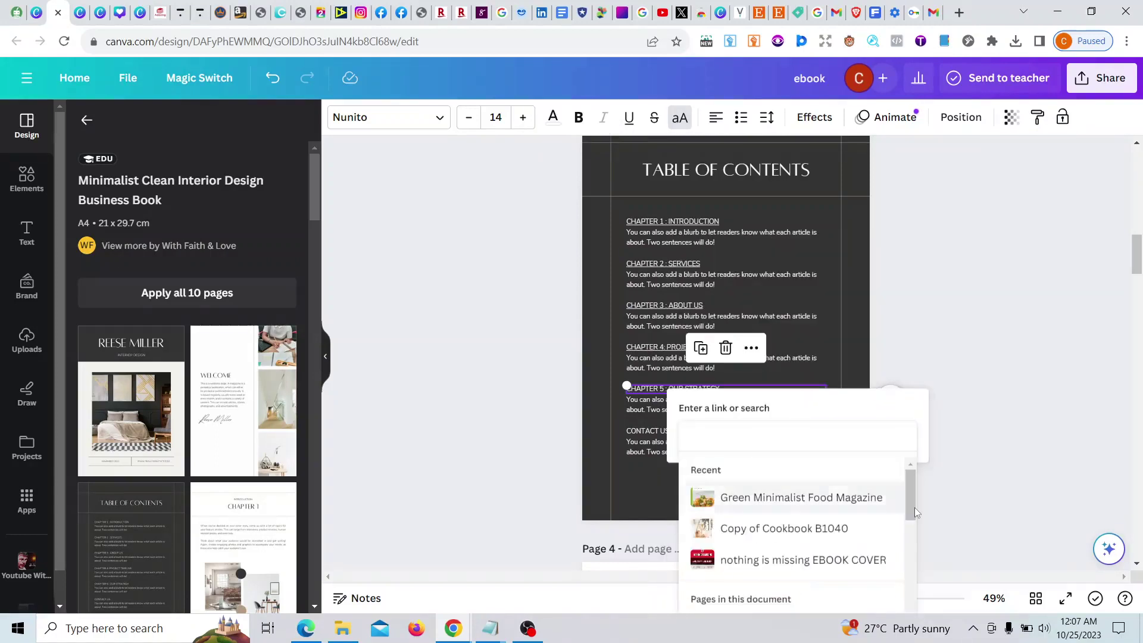
pyautogui.moveTo(914, 507); pyautogui.dragTo(897, 618)
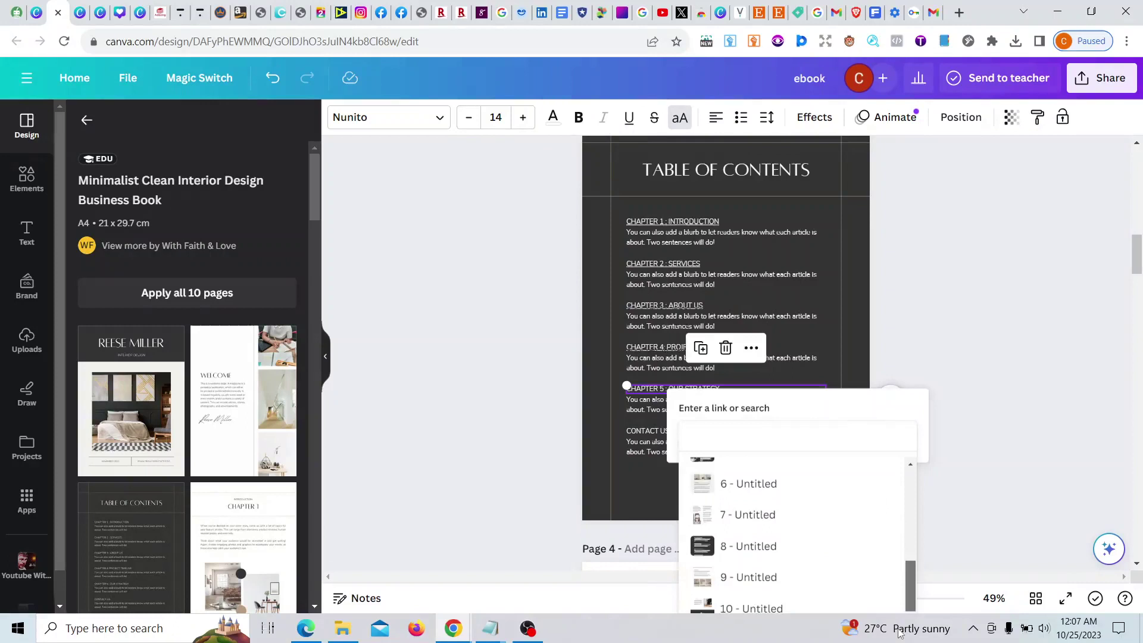
pyautogui.click(738, 577)
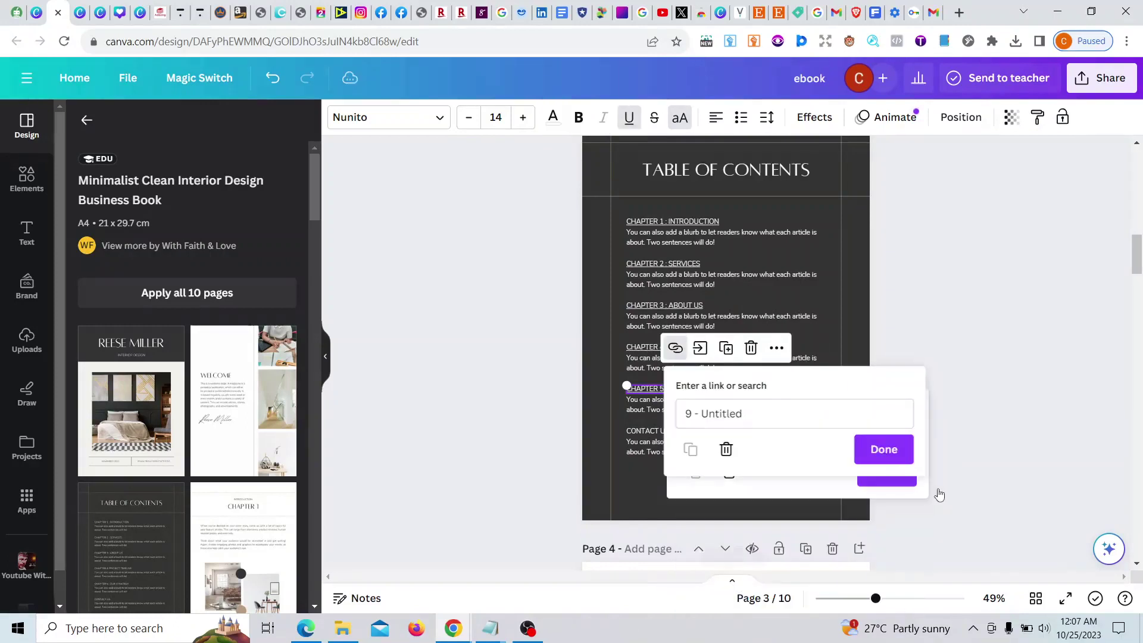
pyautogui.click(884, 449)
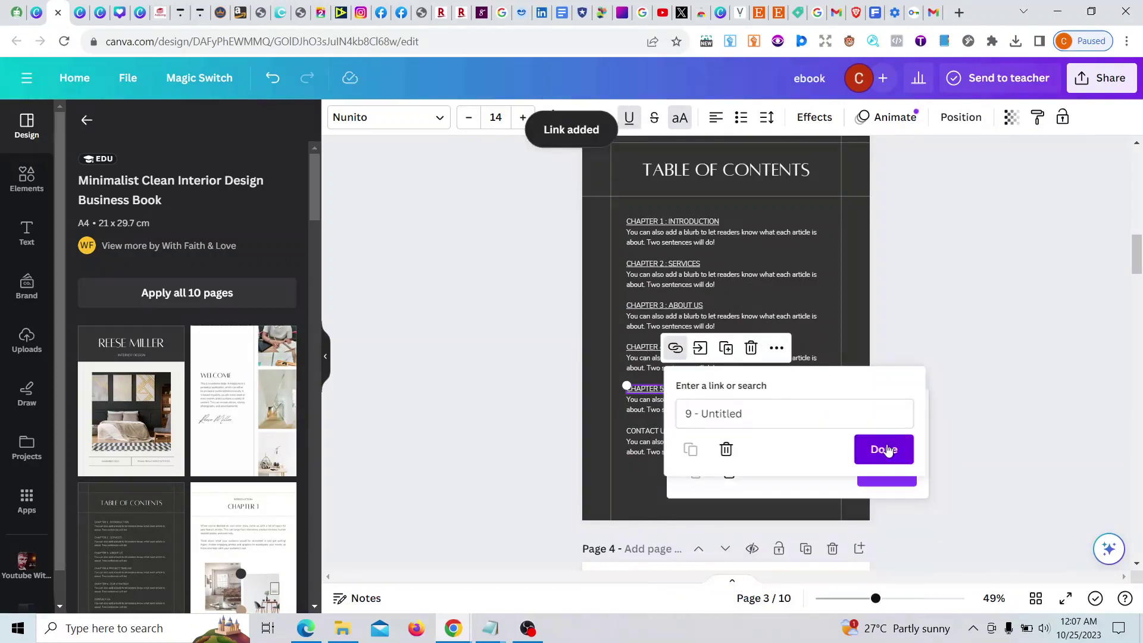
# Step: Start a link on the CONTACT US heading, browse the page list, then abandon it without choosing a page
pyautogui.click(659, 433)
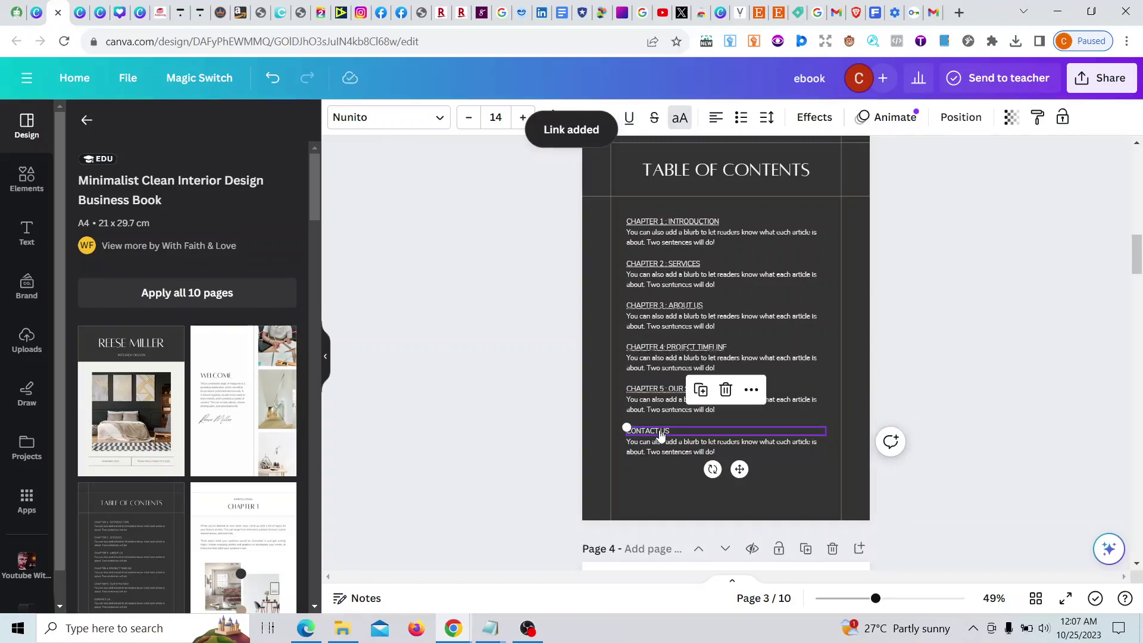
pyautogui.rightClick(659, 434)
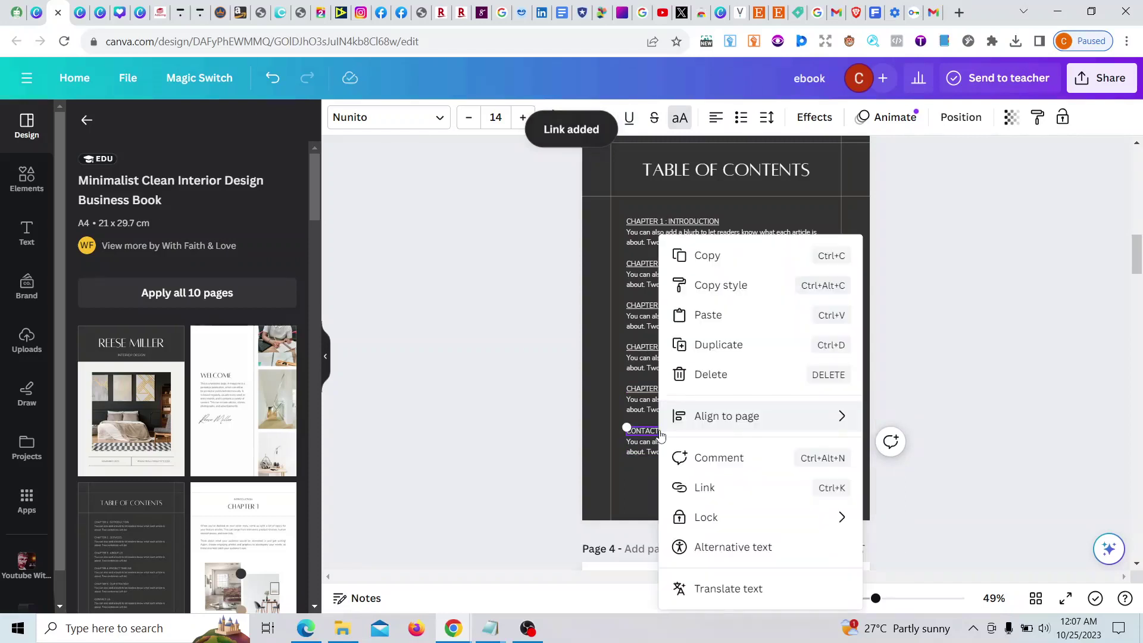
pyautogui.click(764, 492)
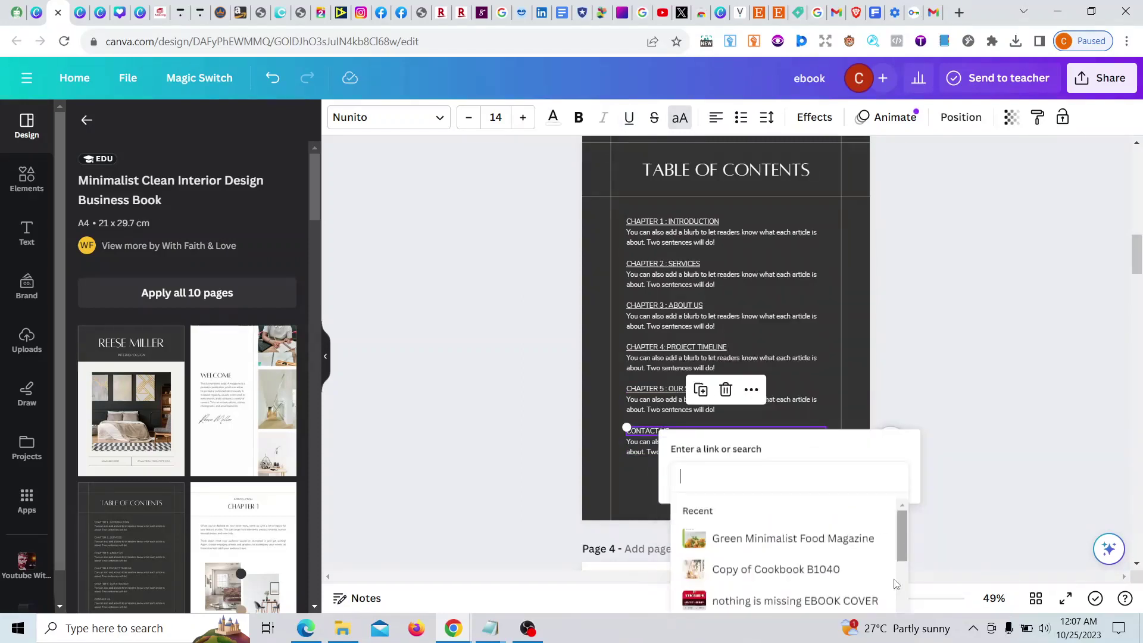
pyautogui.scroll(-5, 741, 589)
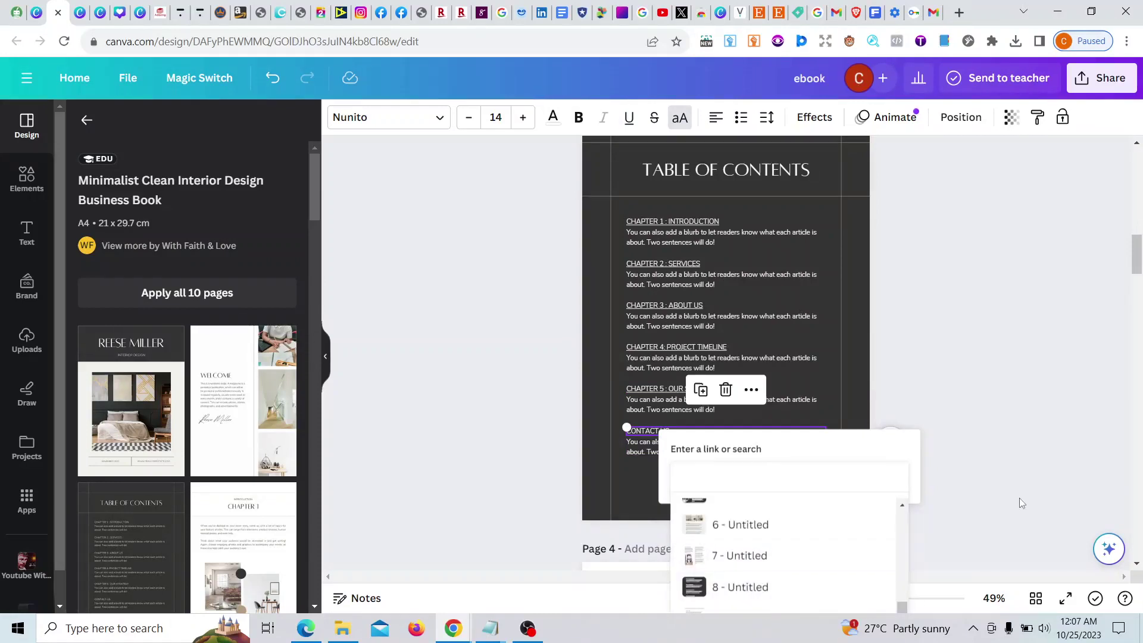
pyautogui.scroll(-5, 1077, 378)
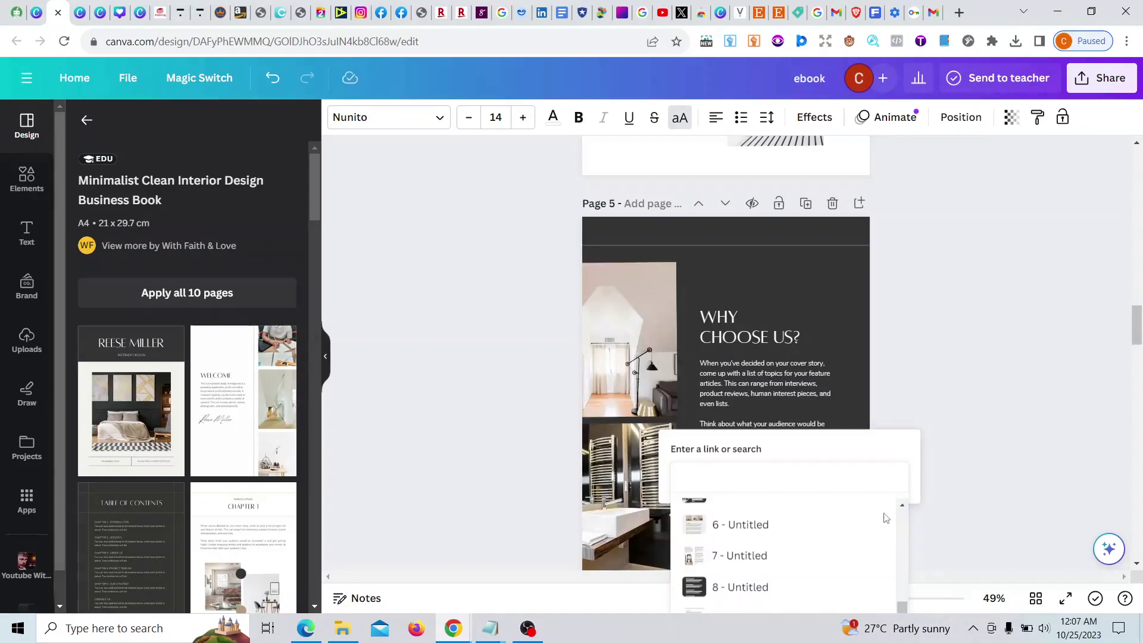
pyautogui.scroll(-15, 1082, 477)
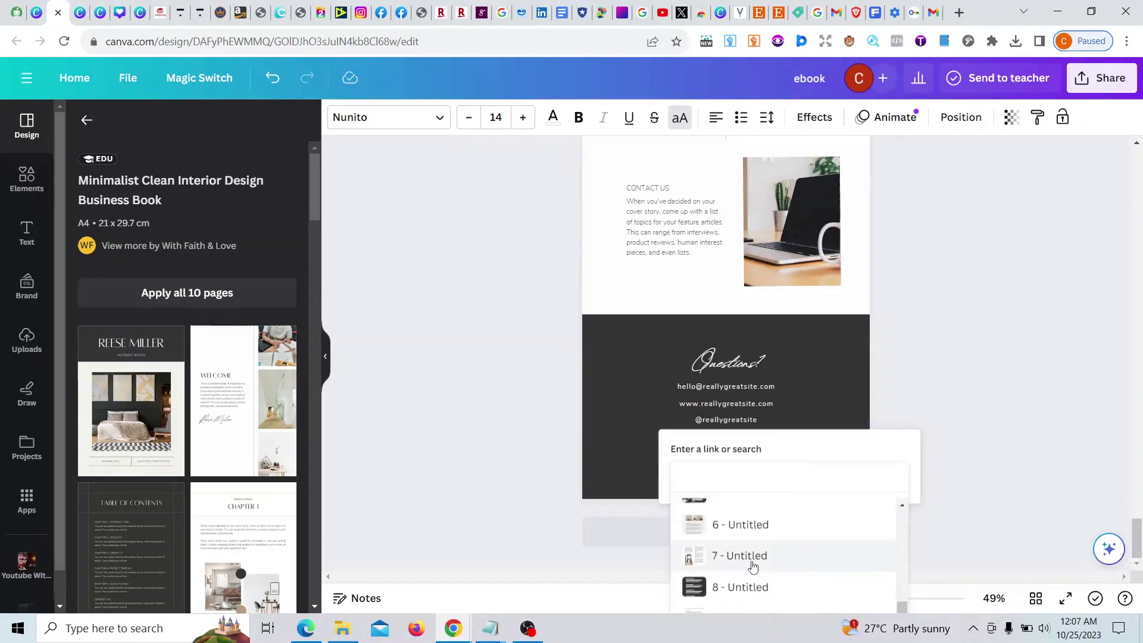
pyautogui.scroll(5, 752, 566)
pyautogui.moveTo(898, 537); pyautogui.dragTo(885, 637)
pyautogui.click(991, 391)
pyautogui.click(994, 382)
# Step: Link the CONTACT US heading to page 10 - Untitled and confirm with Done
pyautogui.scroll(15, 992, 369)
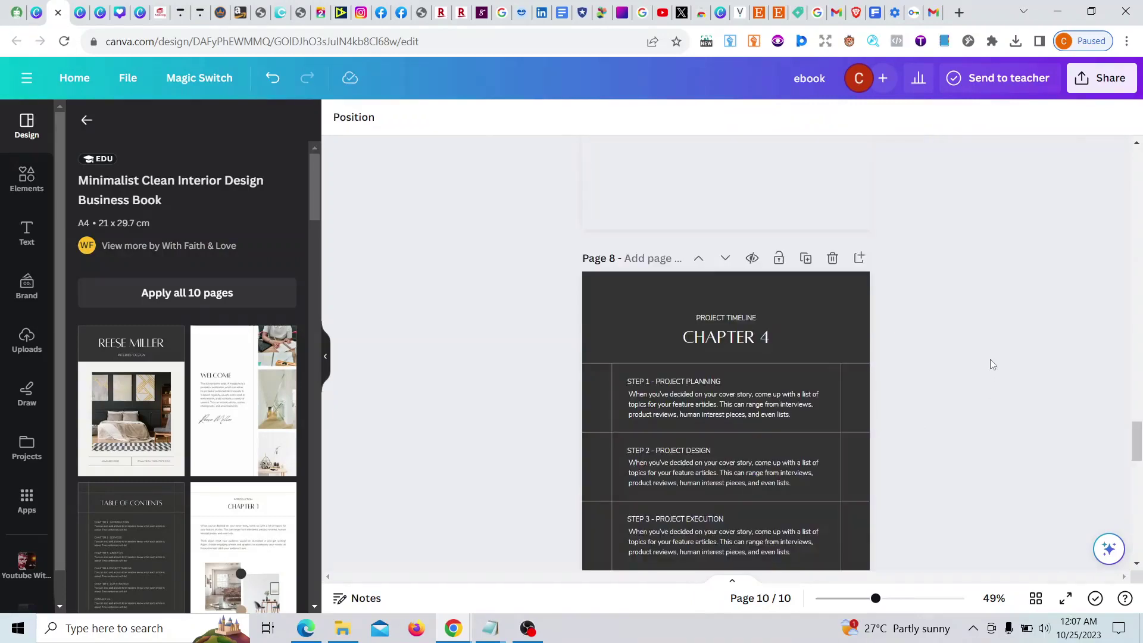
pyautogui.scroll(15, 990, 364)
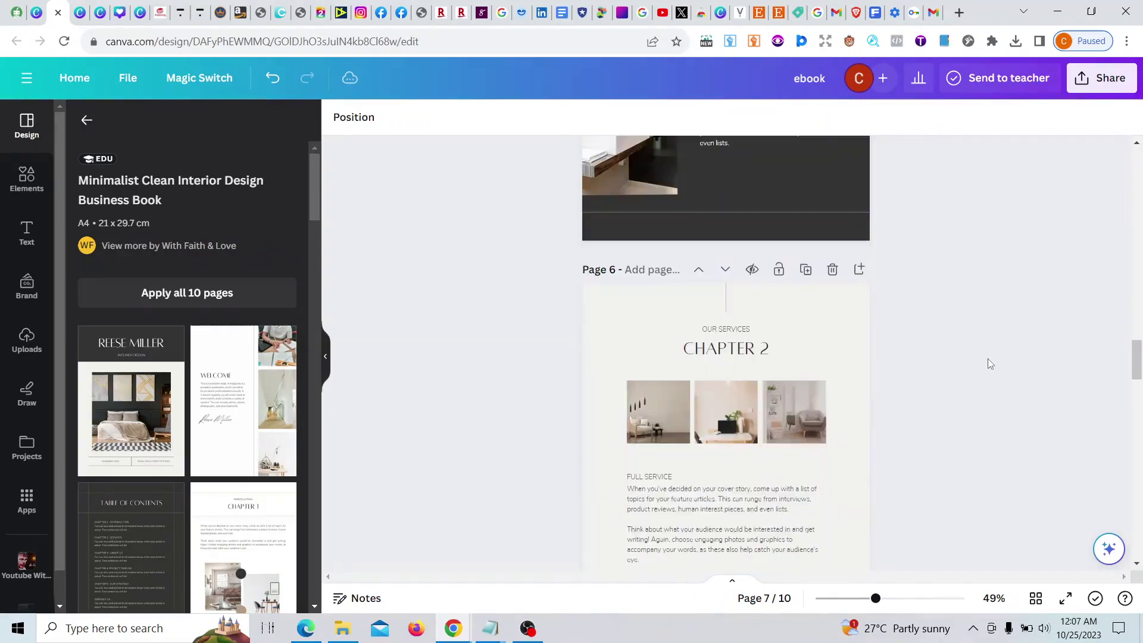
pyautogui.scroll(8, 988, 358)
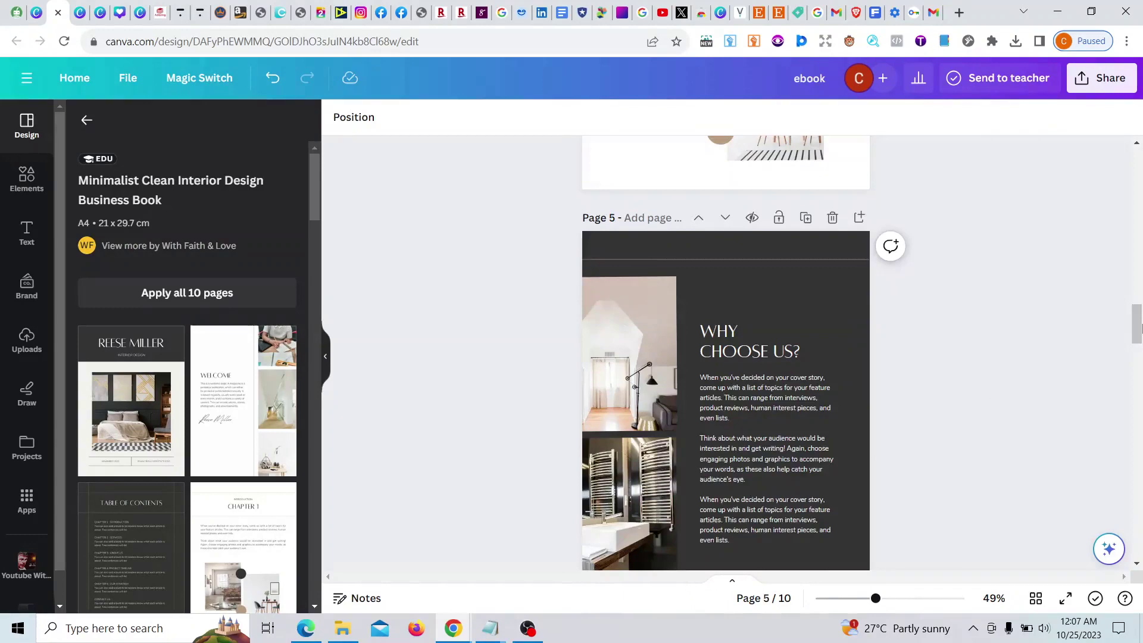
pyautogui.moveTo(1137, 316); pyautogui.dragTo(1140, 272)
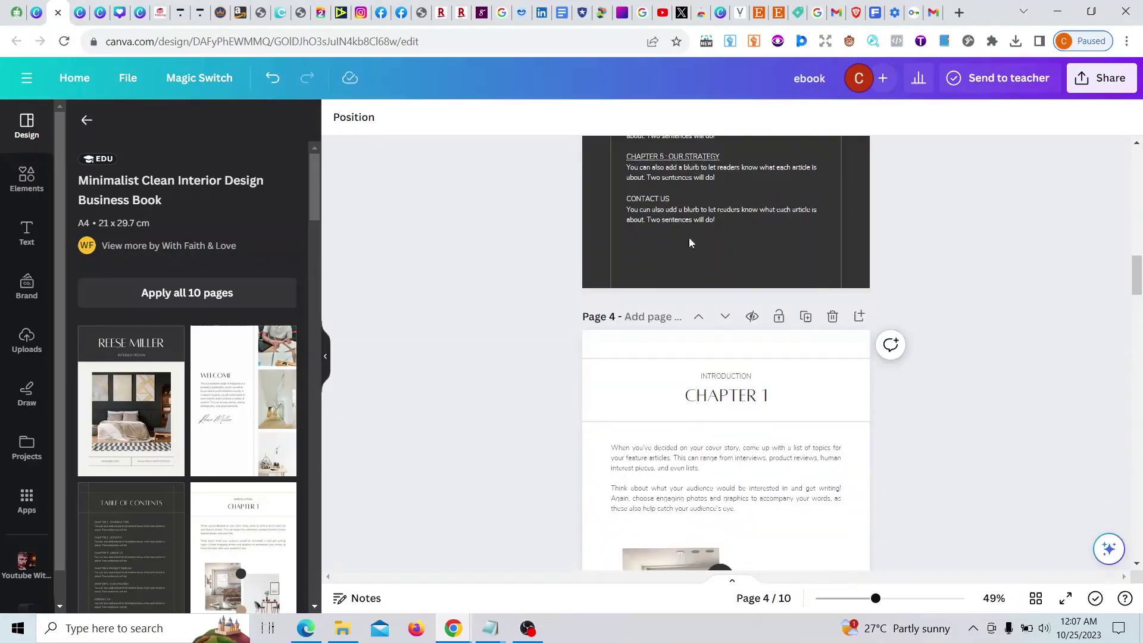
pyautogui.click(661, 200)
pyautogui.rightClick(661, 200)
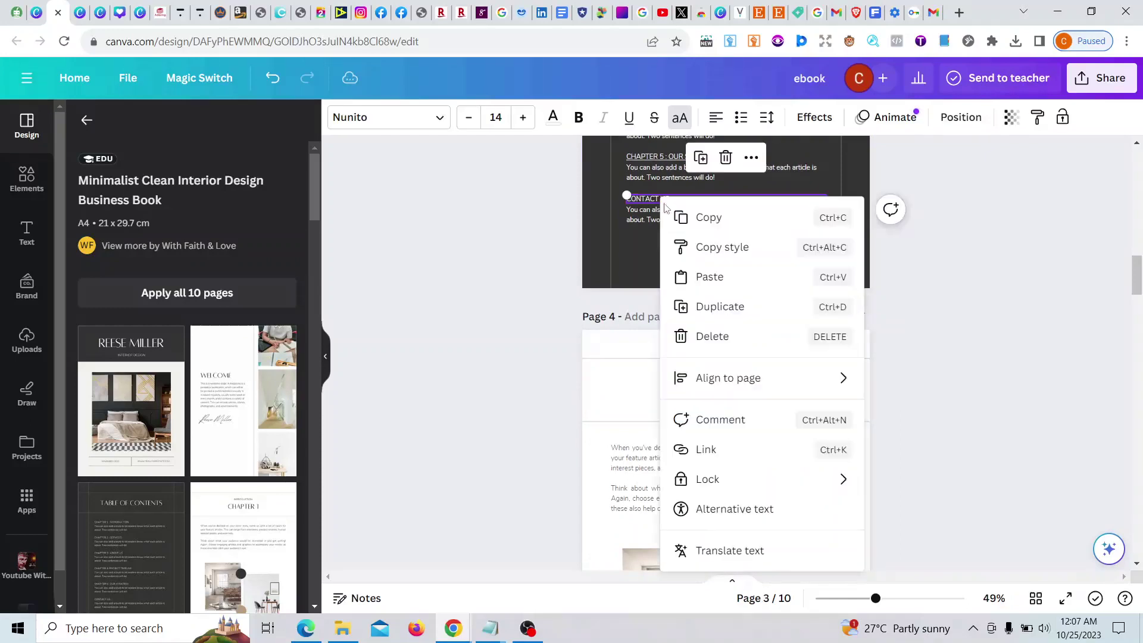
pyautogui.click(725, 454)
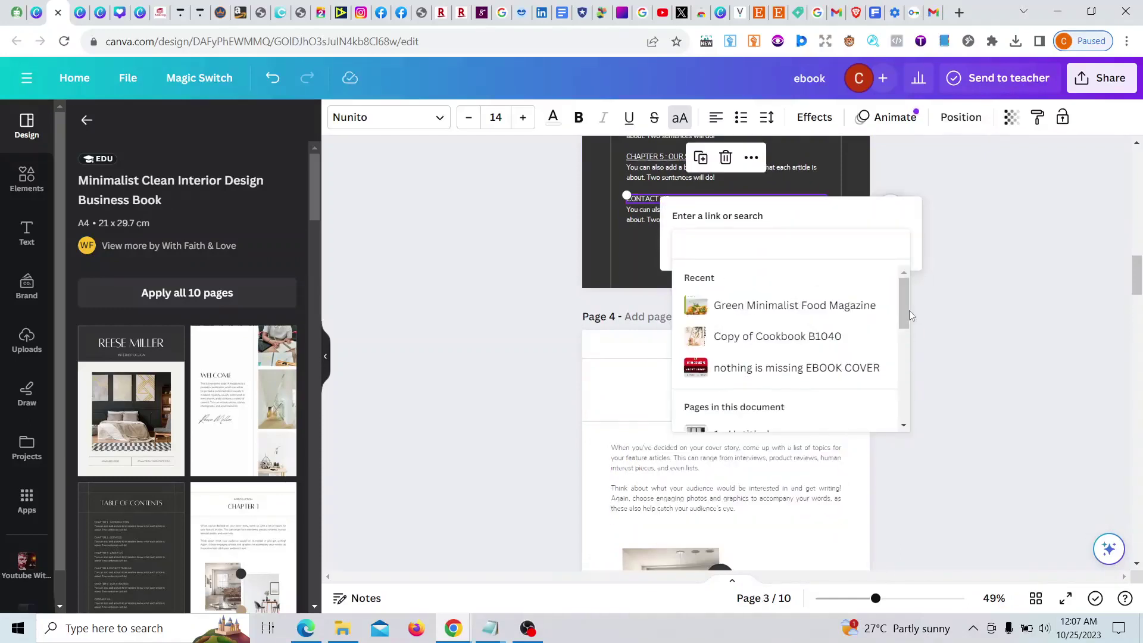
pyautogui.scroll(-3, 905, 369)
pyautogui.scroll(-2, 916, 426)
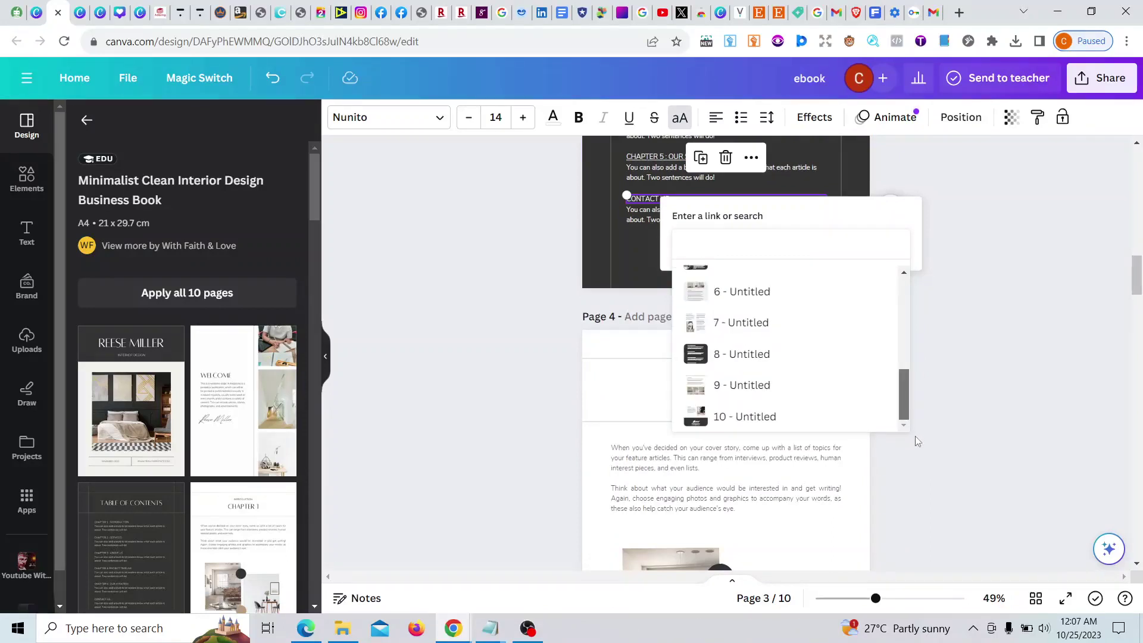
pyautogui.click(750, 417)
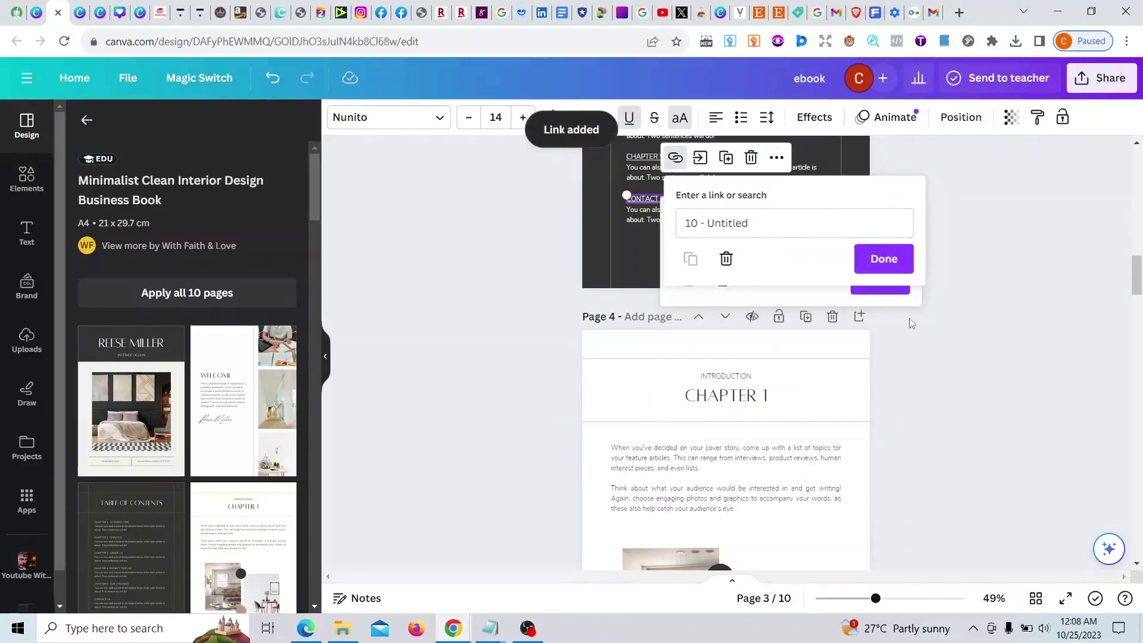
pyautogui.click(868, 257)
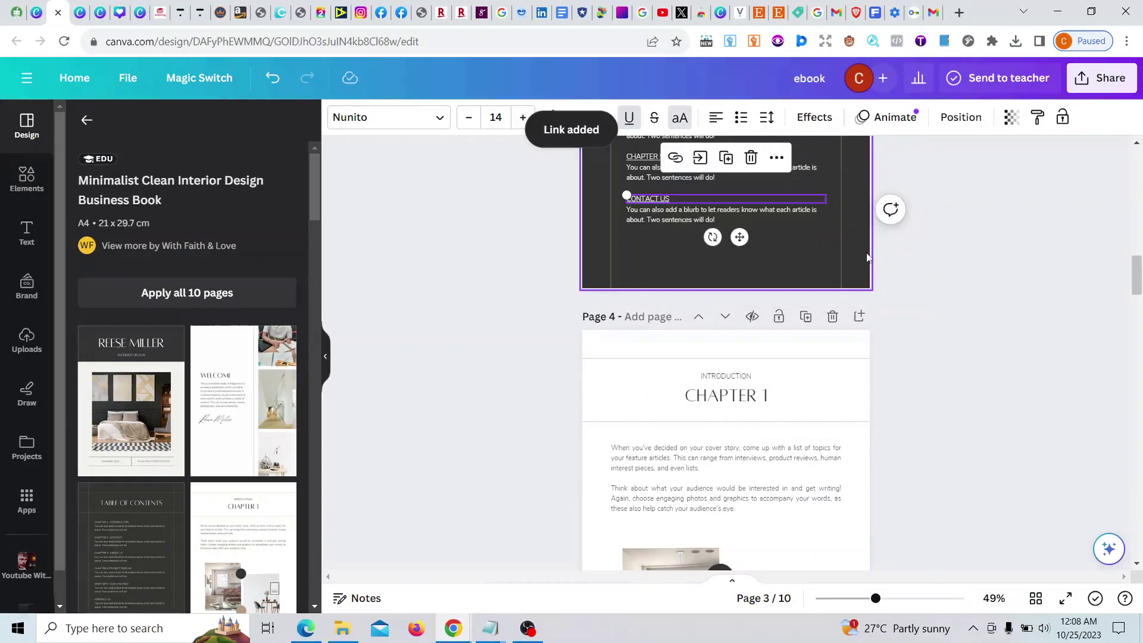
# Step: Download the ebook through Share > Download with the file type set to PDF Print
pyautogui.click(974, 333)
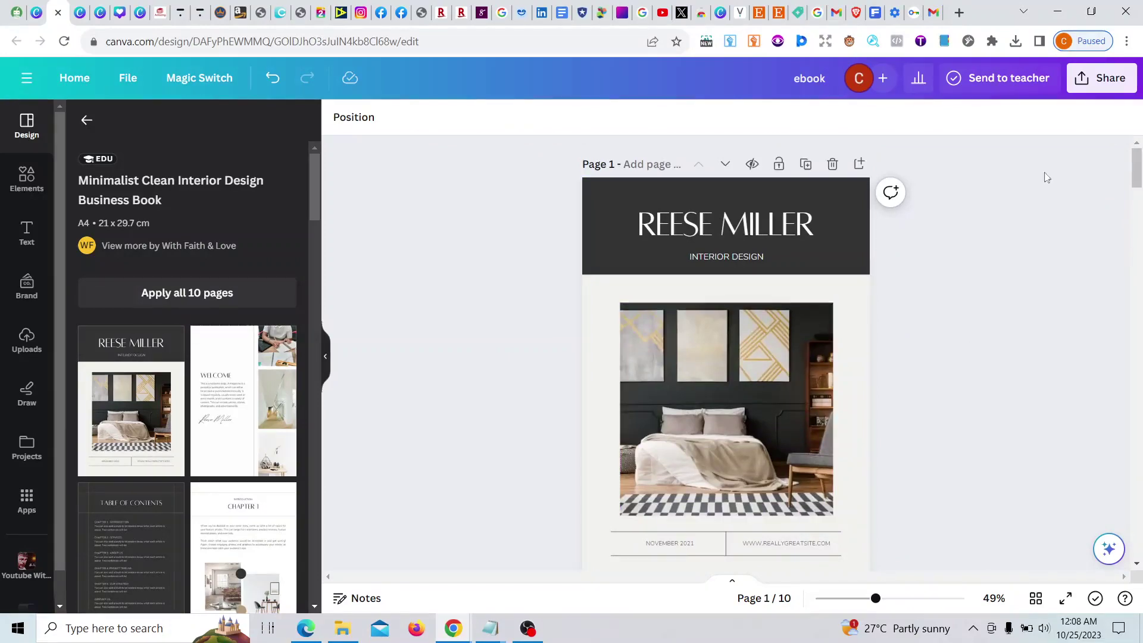
pyautogui.scroll(-15, 1008, 330)
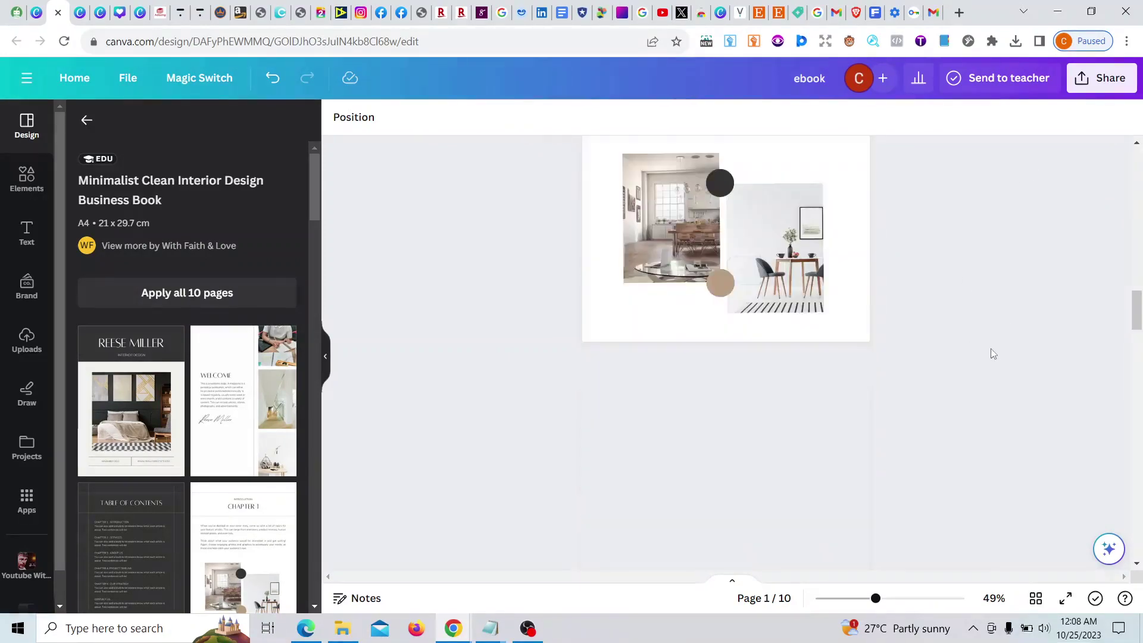
pyautogui.scroll(5, 992, 353)
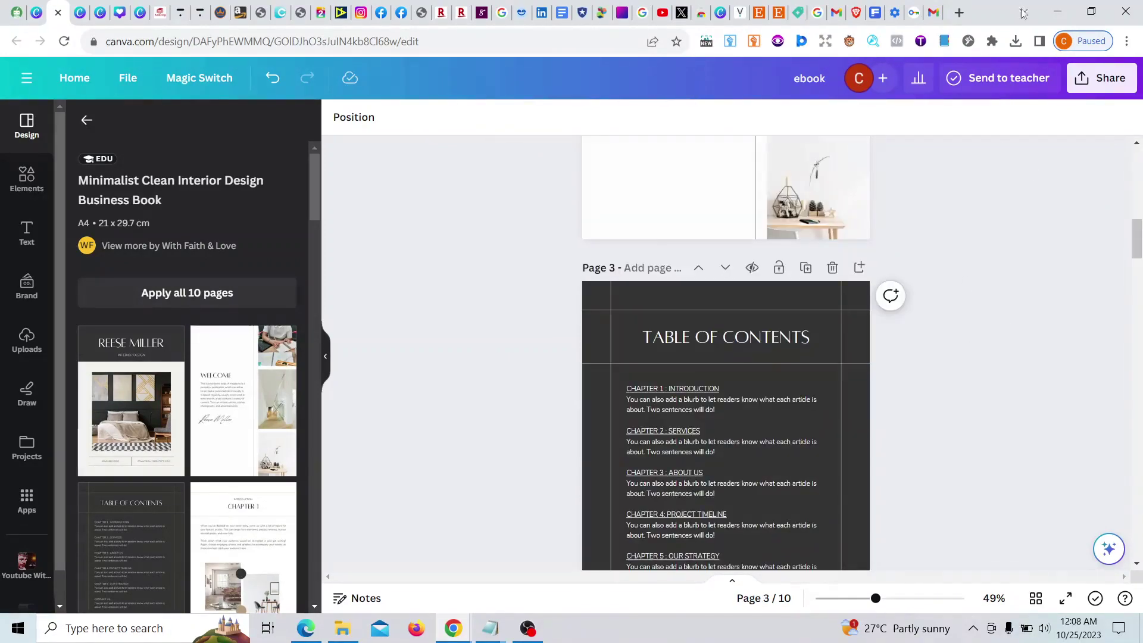
pyautogui.click(1106, 84)
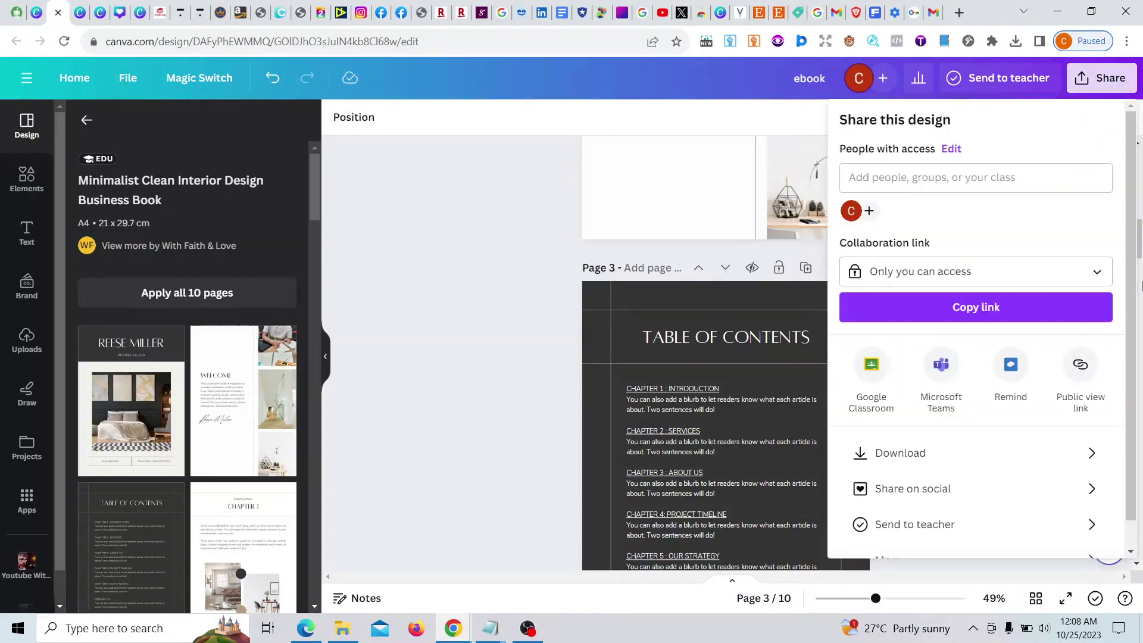
pyautogui.scroll(-1, 1131, 272)
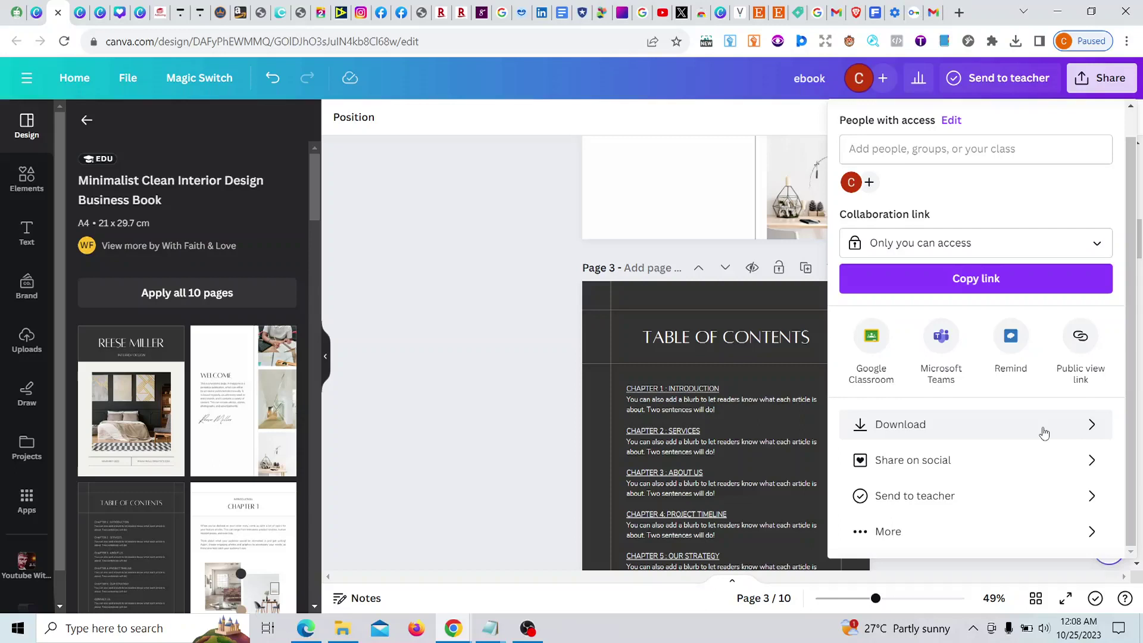
pyautogui.click(1044, 432)
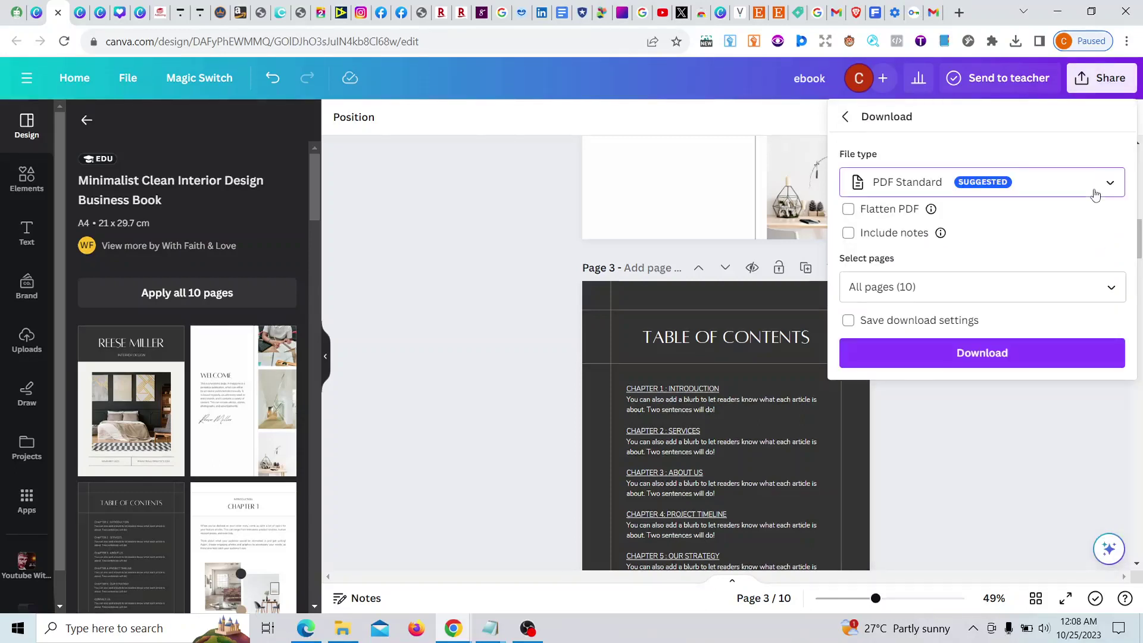
pyautogui.click(1095, 195)
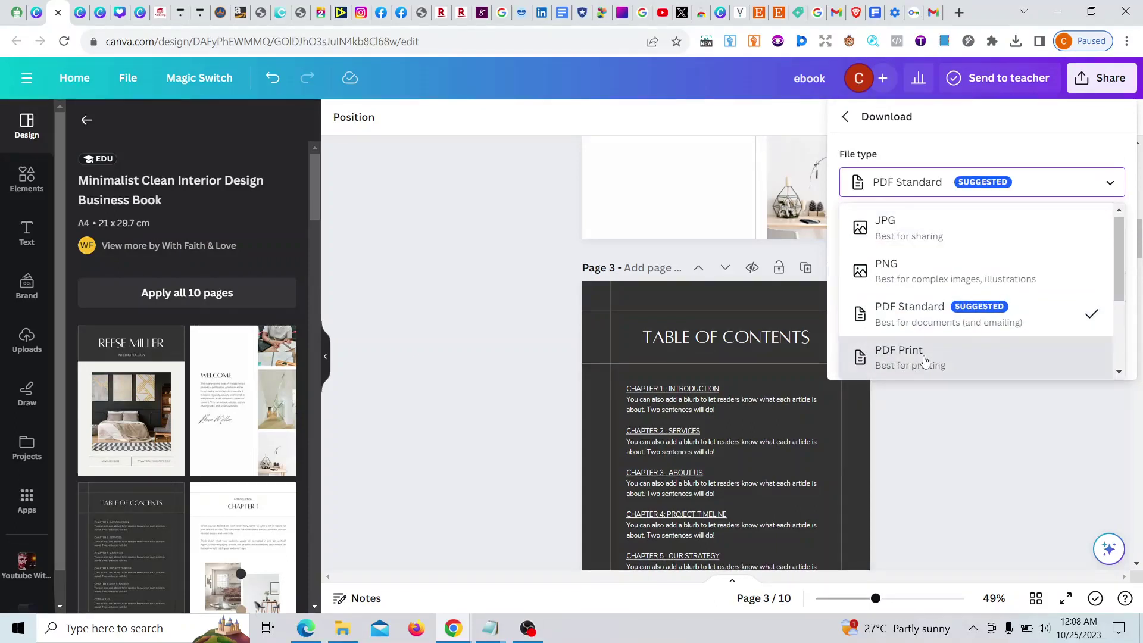
pyautogui.click(925, 361)
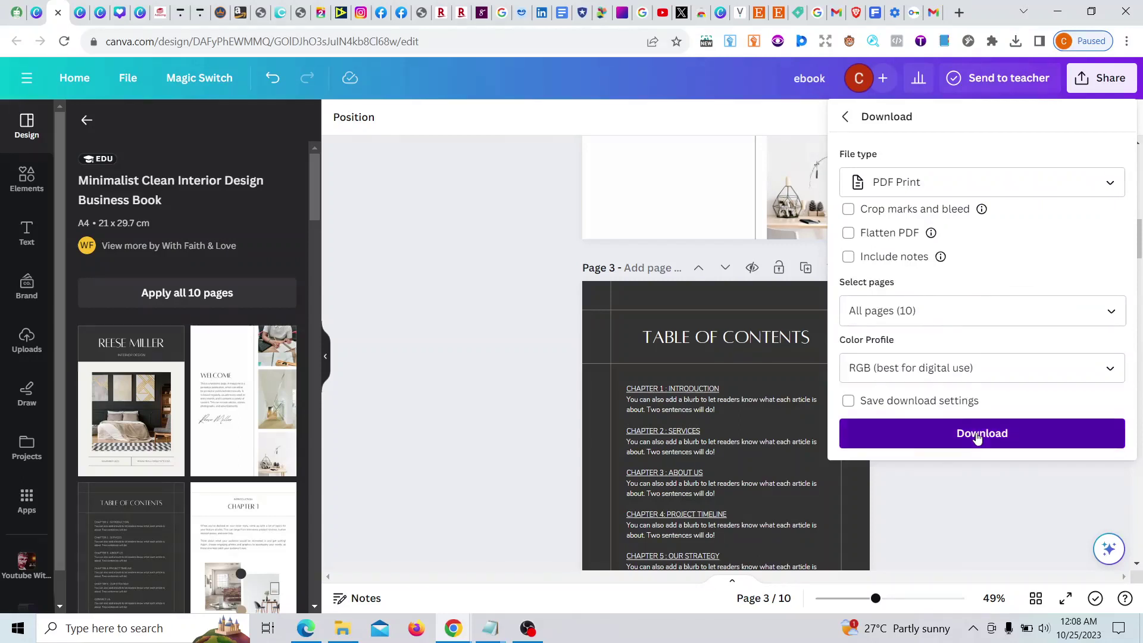
pyautogui.click(977, 435)
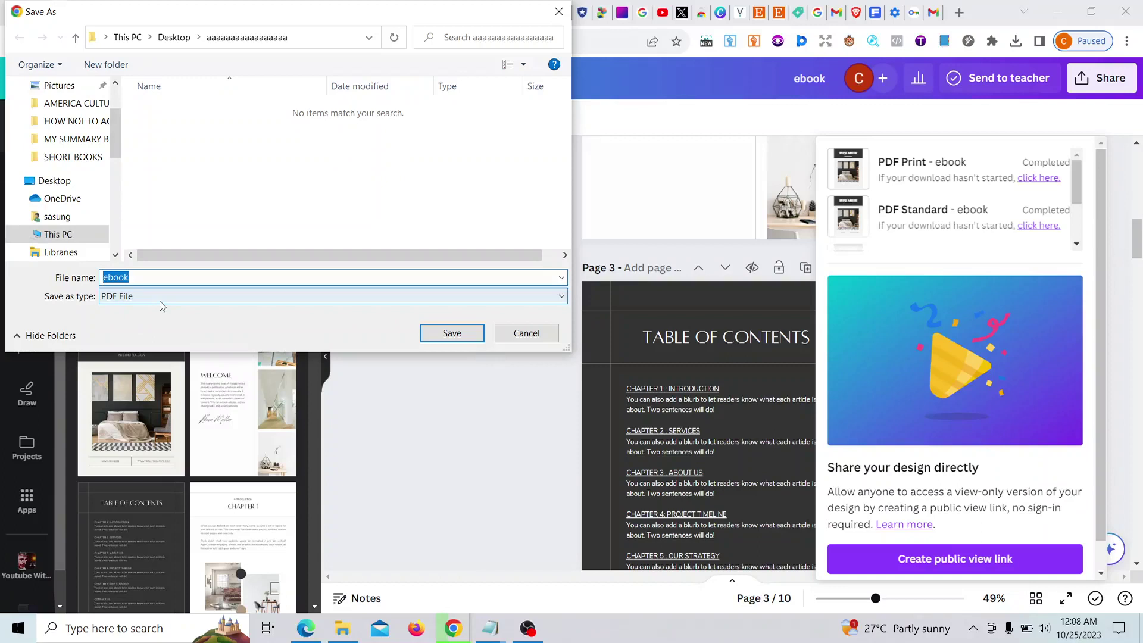
# Step: Save ebook.pdf, open it from Chrome's recent downloads, and close Canva's download panel
pyautogui.click(452, 334)
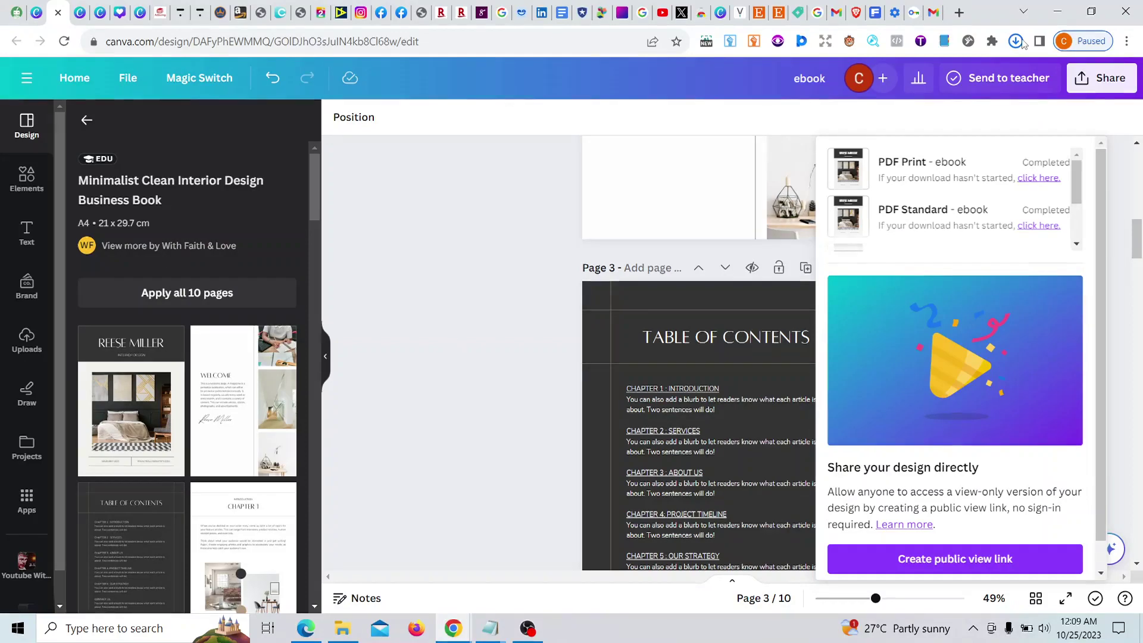
pyautogui.click(1016, 41)
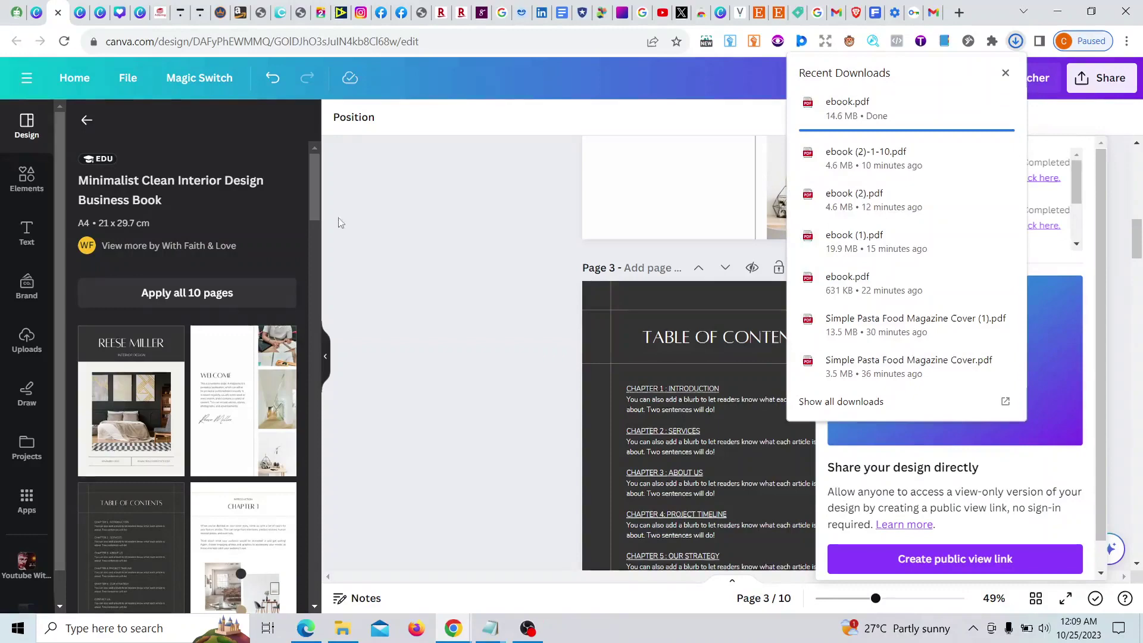
pyautogui.click(501, 324)
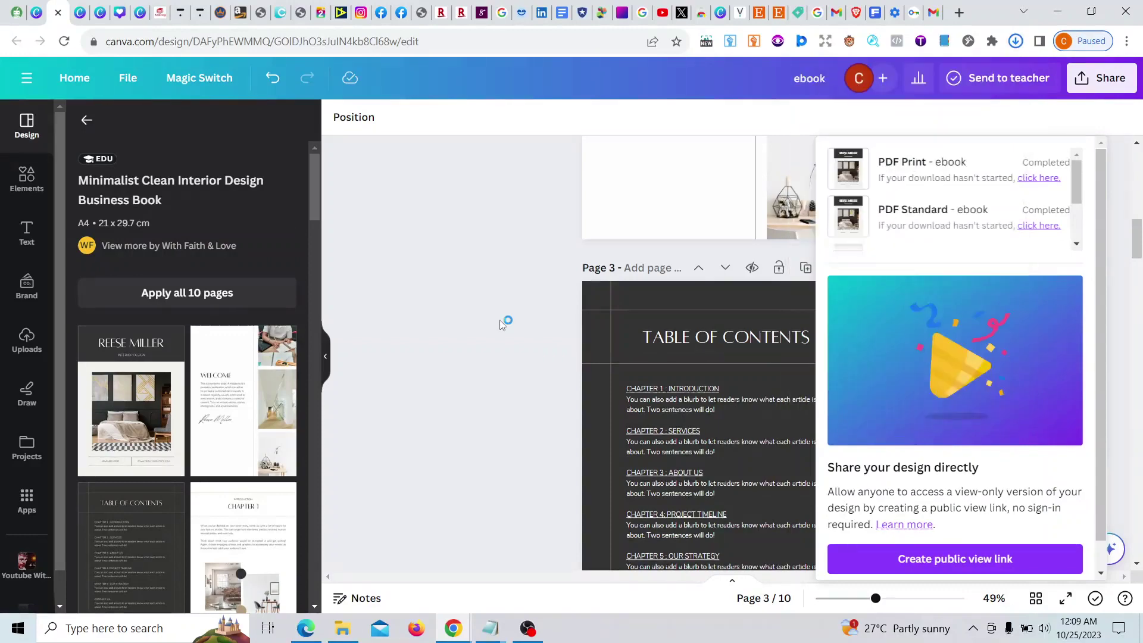
pyautogui.click(501, 324)
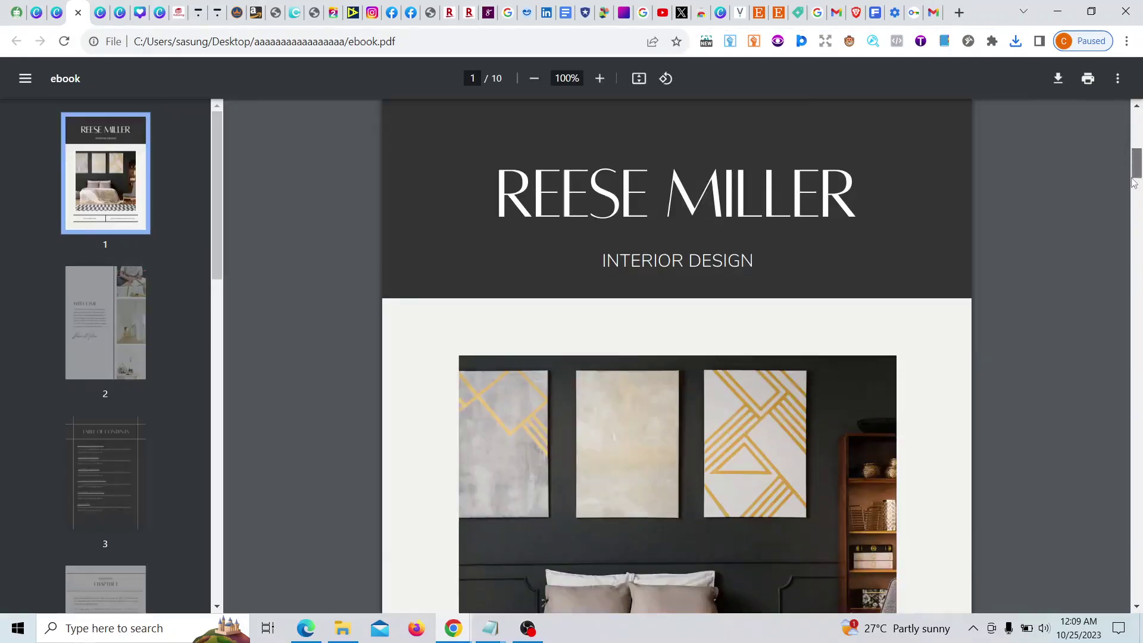
# Step: On the page 3 contents, follow the CHAPTER 1 : INTRODUCTION link to page 4
pyautogui.scroll(-10, 948, 209)
pyautogui.scroll(-20, 943, 220)
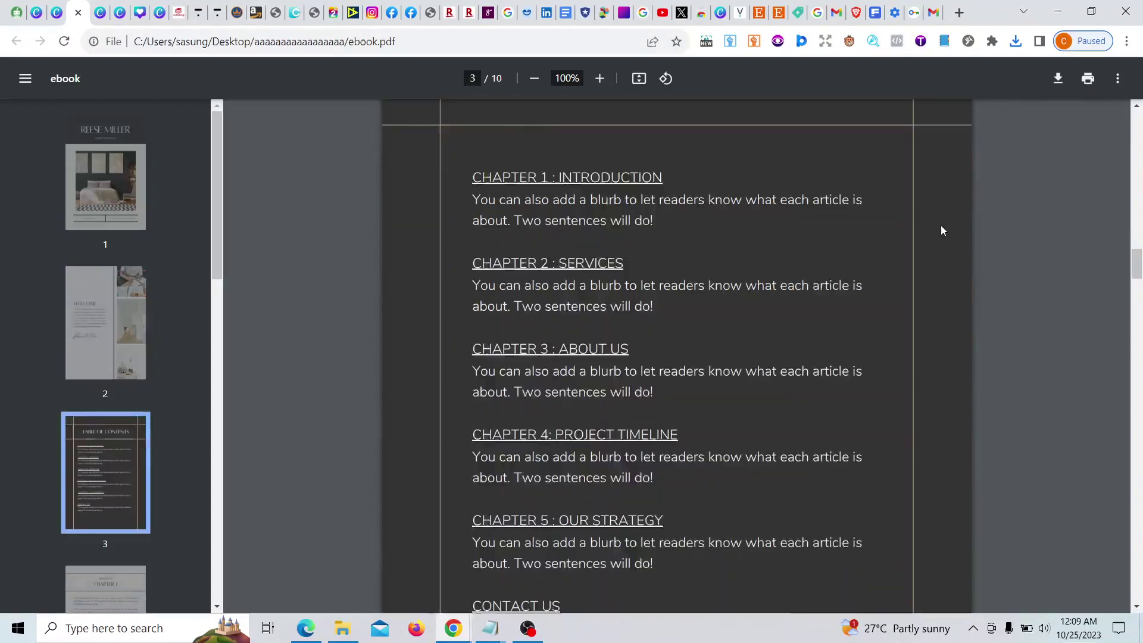
pyautogui.scroll(6, 941, 227)
pyautogui.scroll(6, 684, 210)
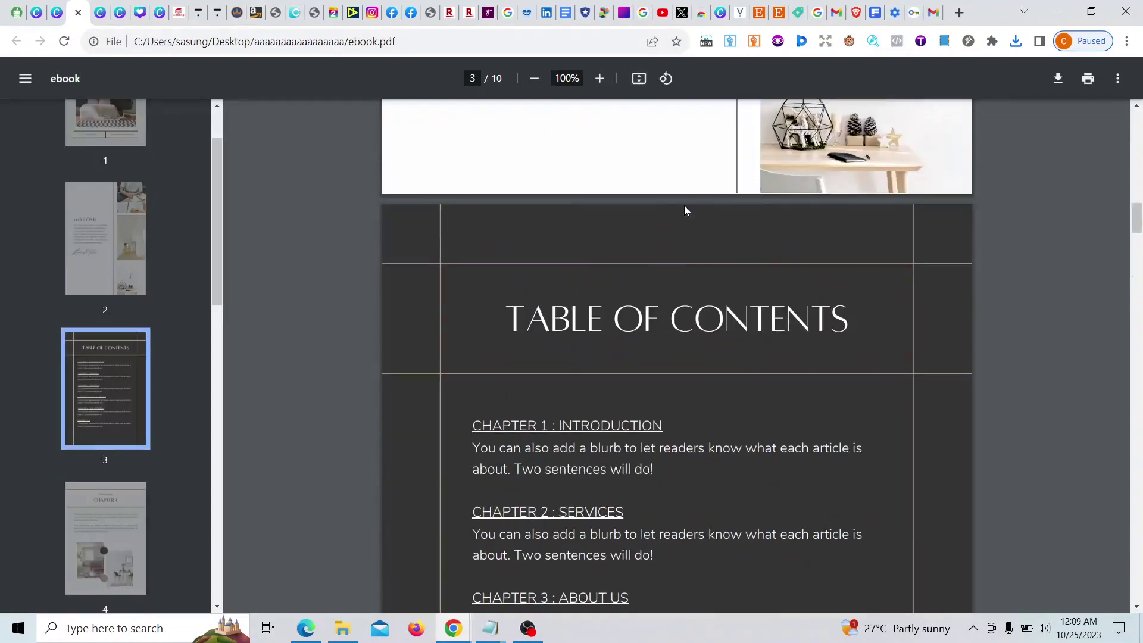
pyautogui.click(567, 428)
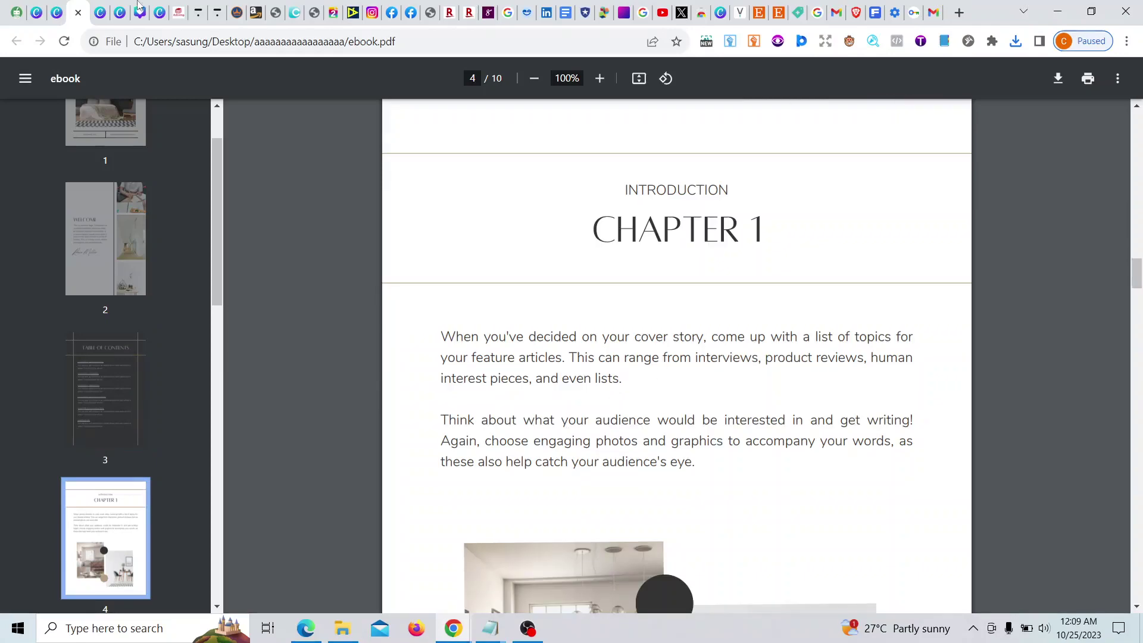
# Step: Back in Canva, start another download of the ebook as PDF Print
pyautogui.click(56, 13)
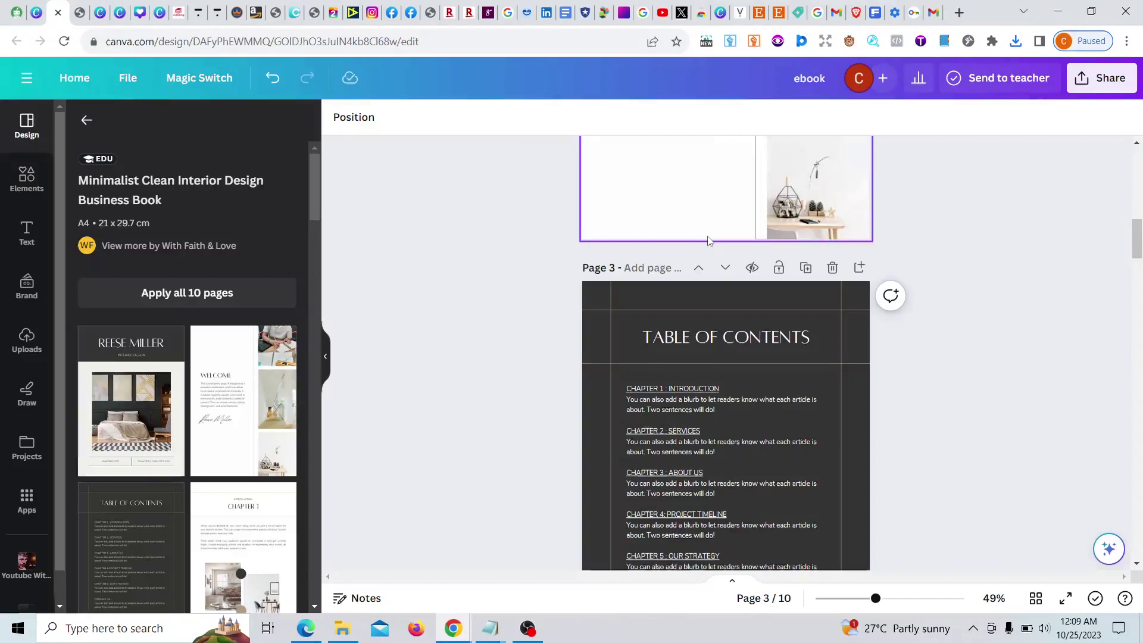
pyautogui.click(1102, 78)
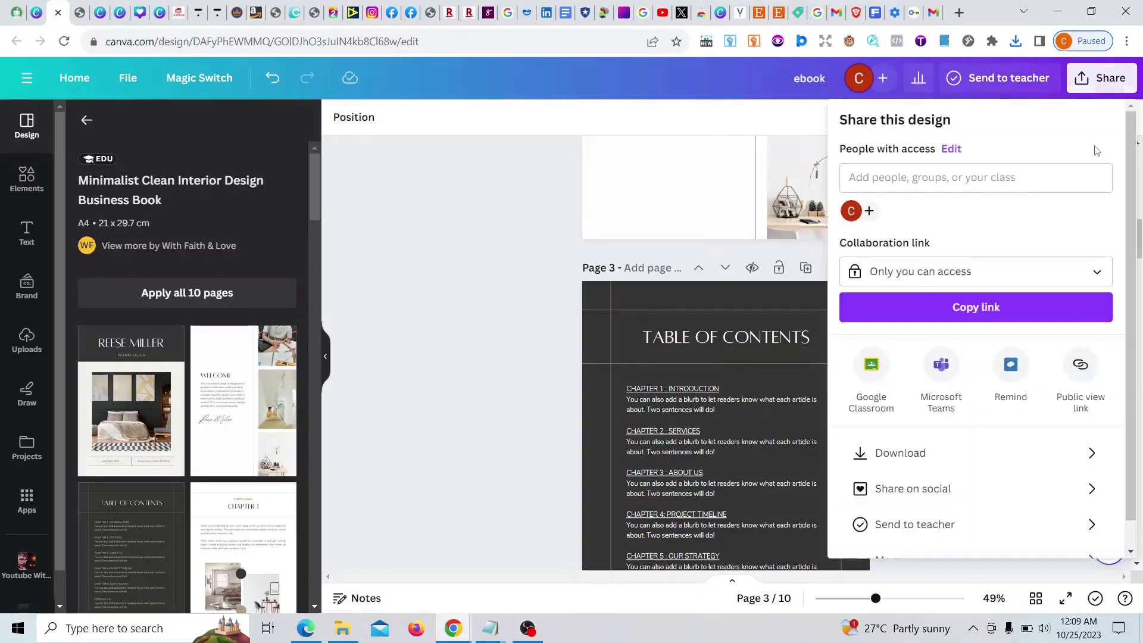
pyautogui.click(946, 451)
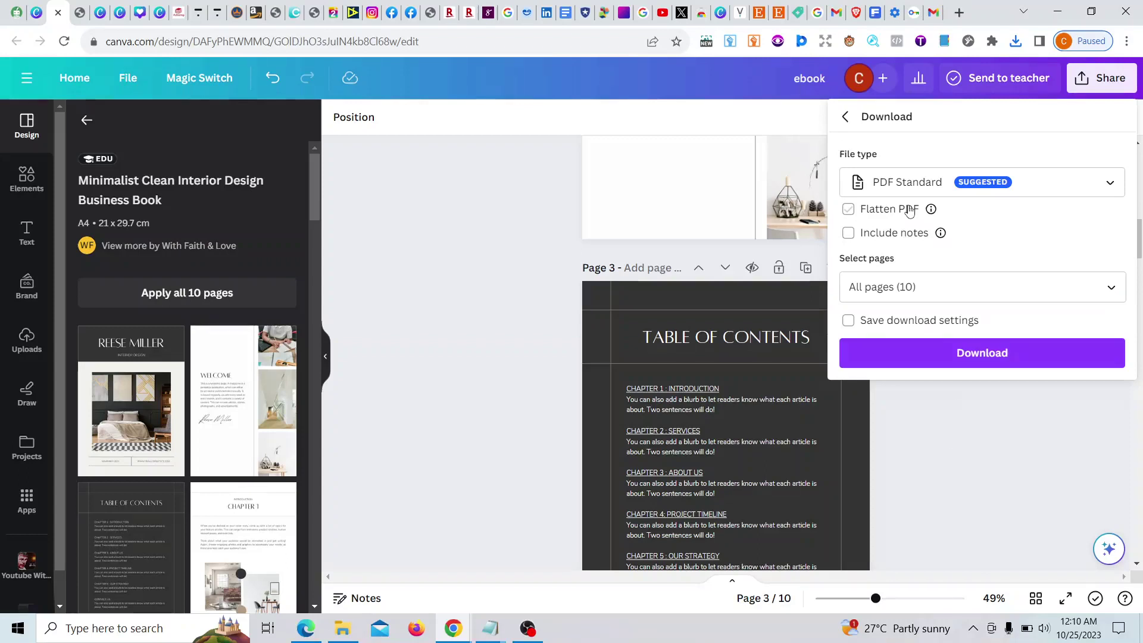
pyautogui.click(901, 185)
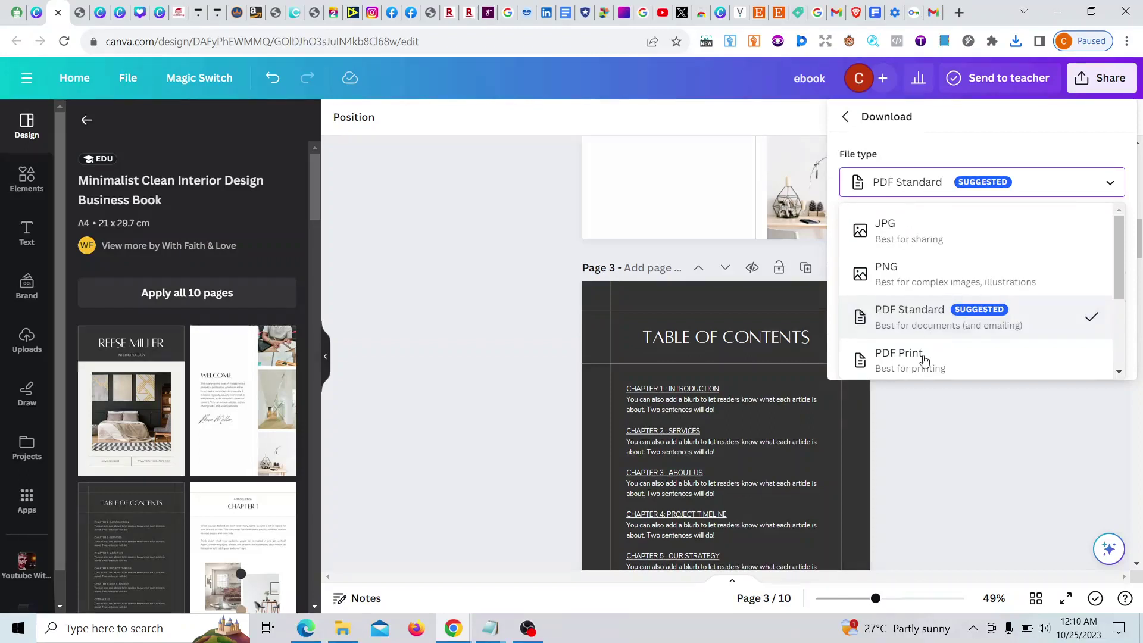
pyautogui.click(924, 360)
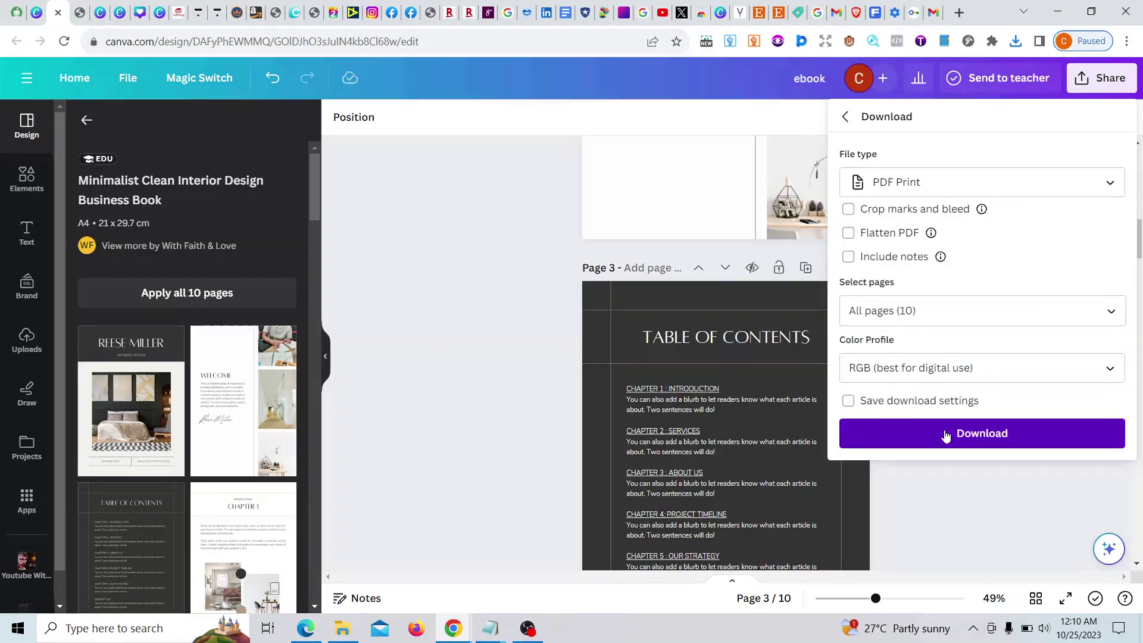
pyautogui.click(945, 435)
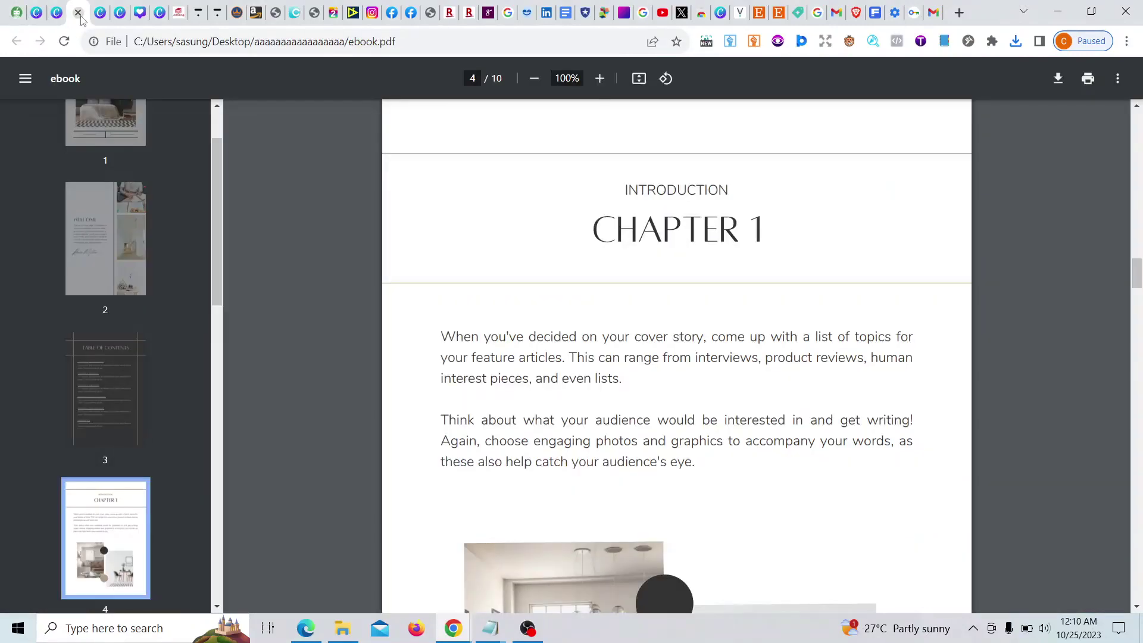
# Step: Follow the CHAPTER 2 : SERVICES contents link, then save the new download as ebook (1)
pyautogui.scroll(2, 615, 297)
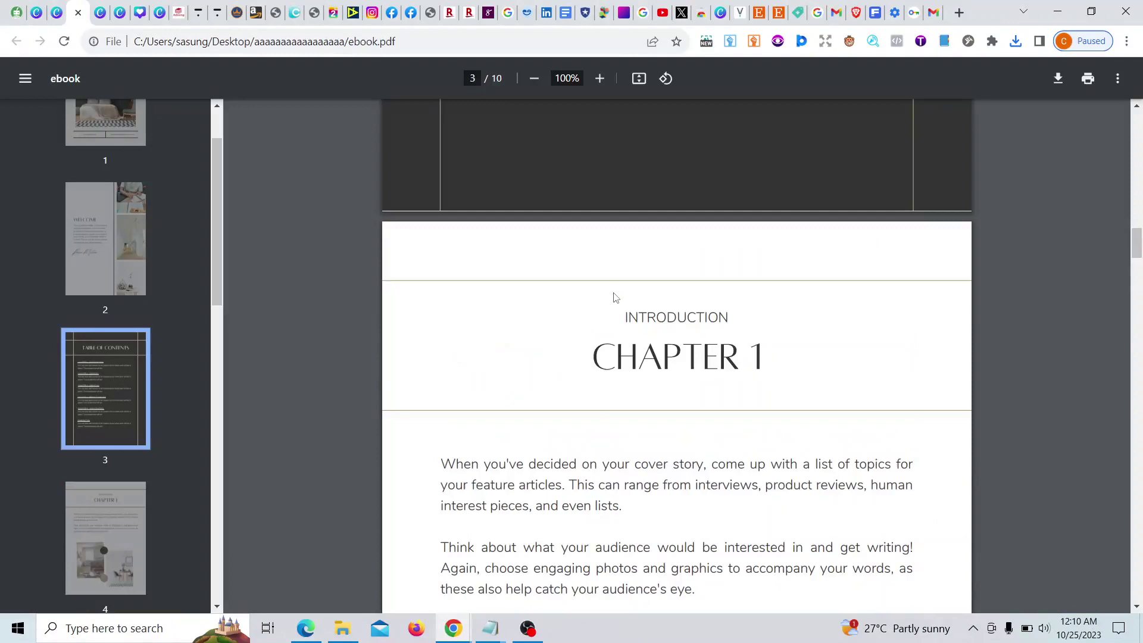
pyautogui.scroll(12, 615, 298)
pyautogui.scroll(-1, 573, 375)
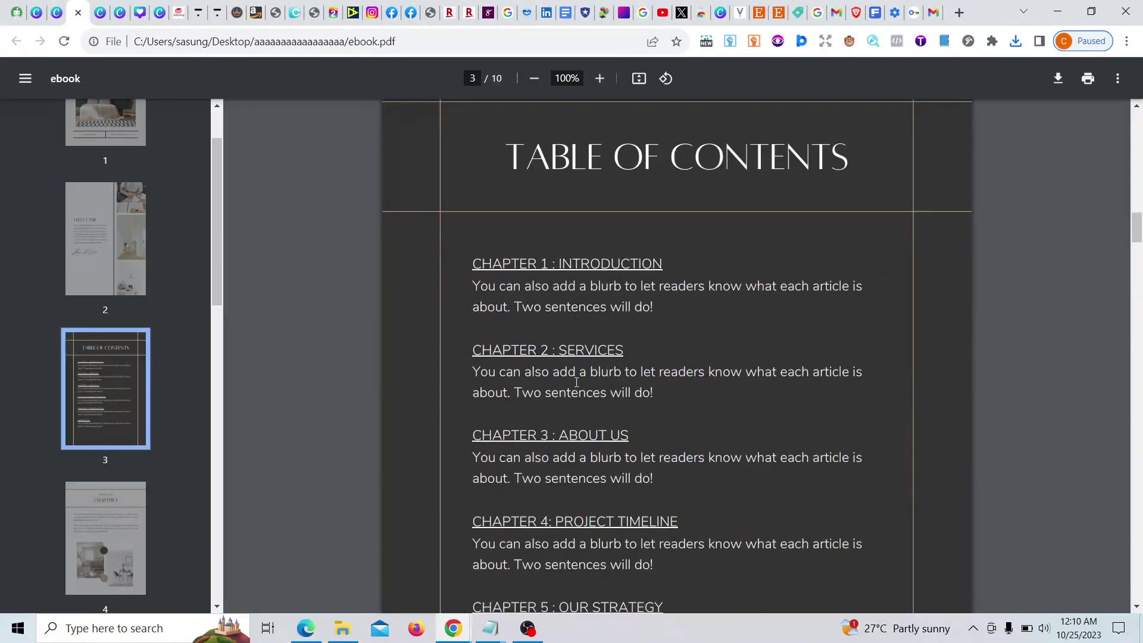
pyautogui.click(573, 351)
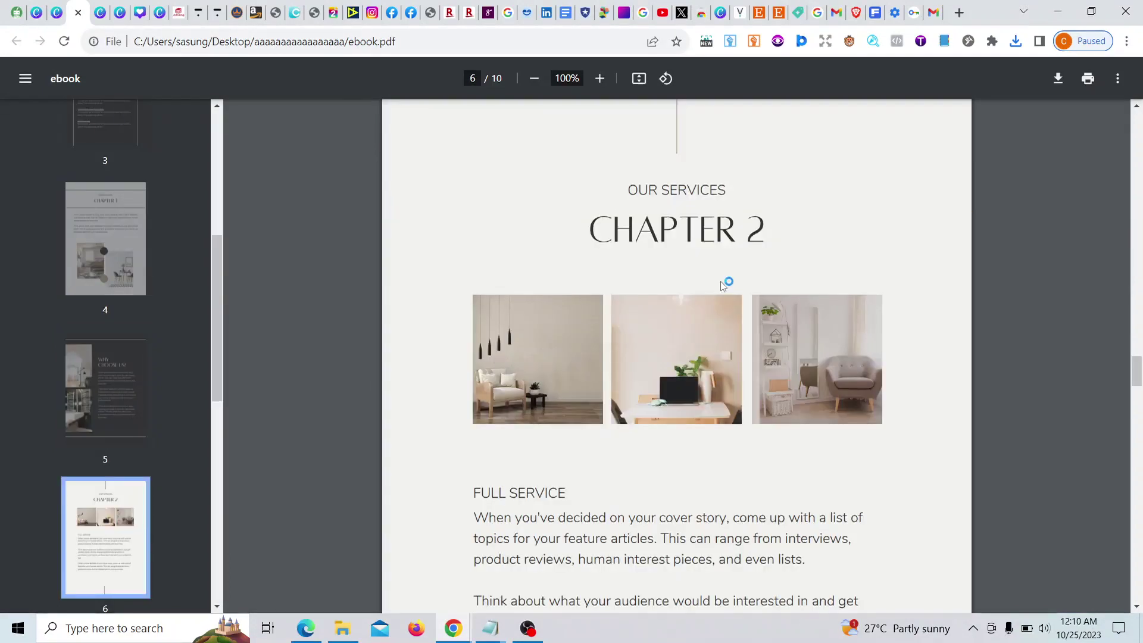
pyautogui.scroll(20, 721, 284)
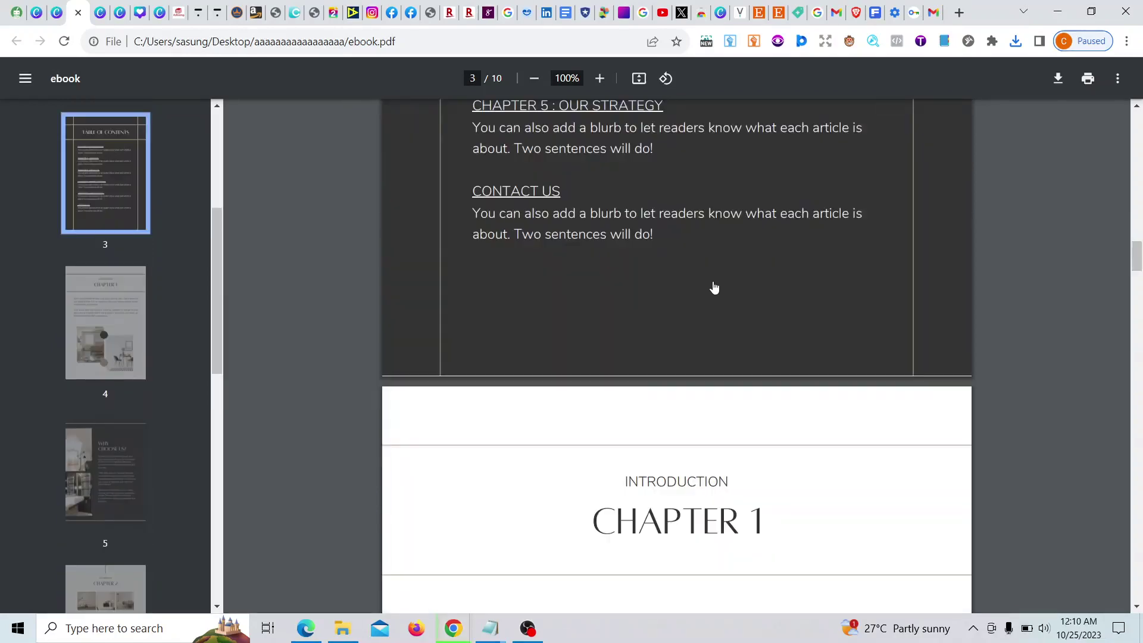
pyautogui.scroll(15, 544, 412)
pyautogui.scroll(-6, 545, 412)
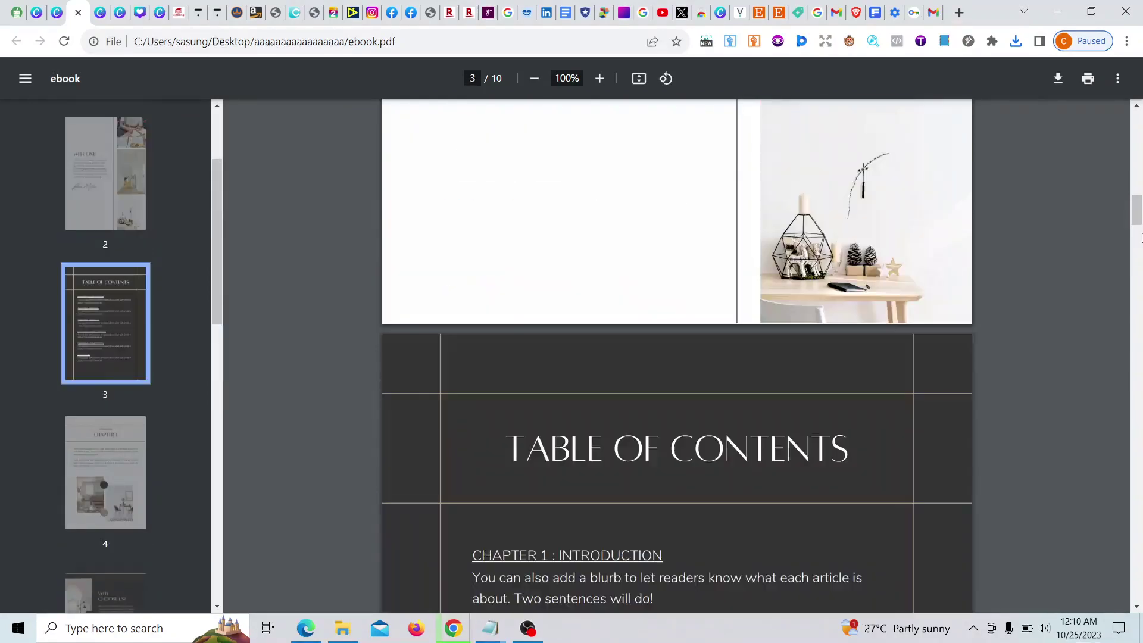
pyautogui.hotkey('ctrl', 's')
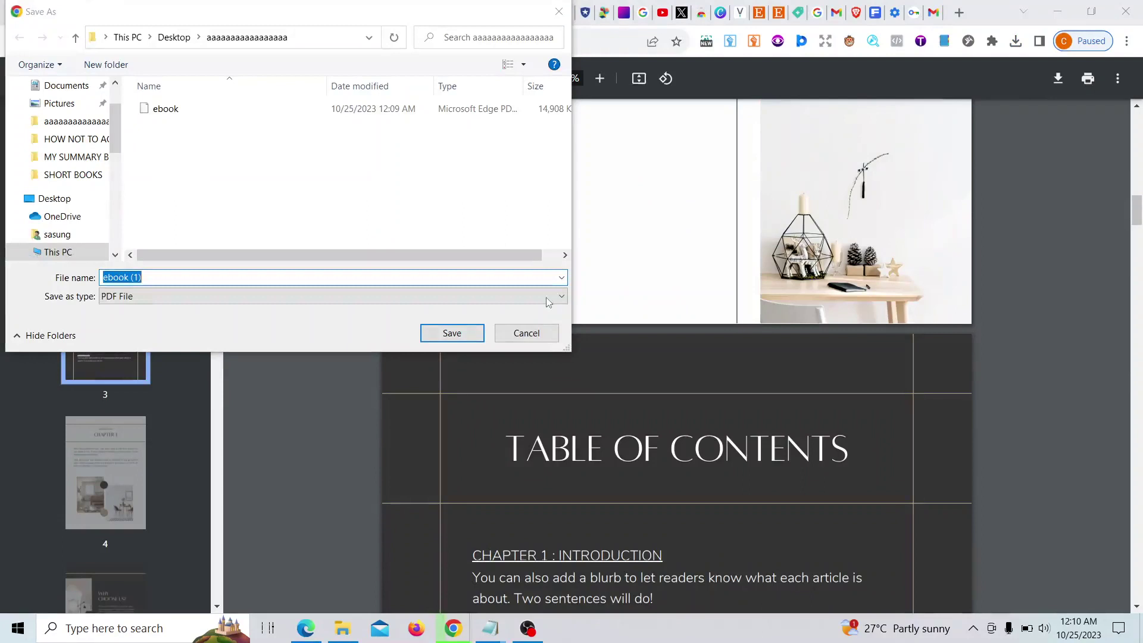
pyautogui.click(457, 336)
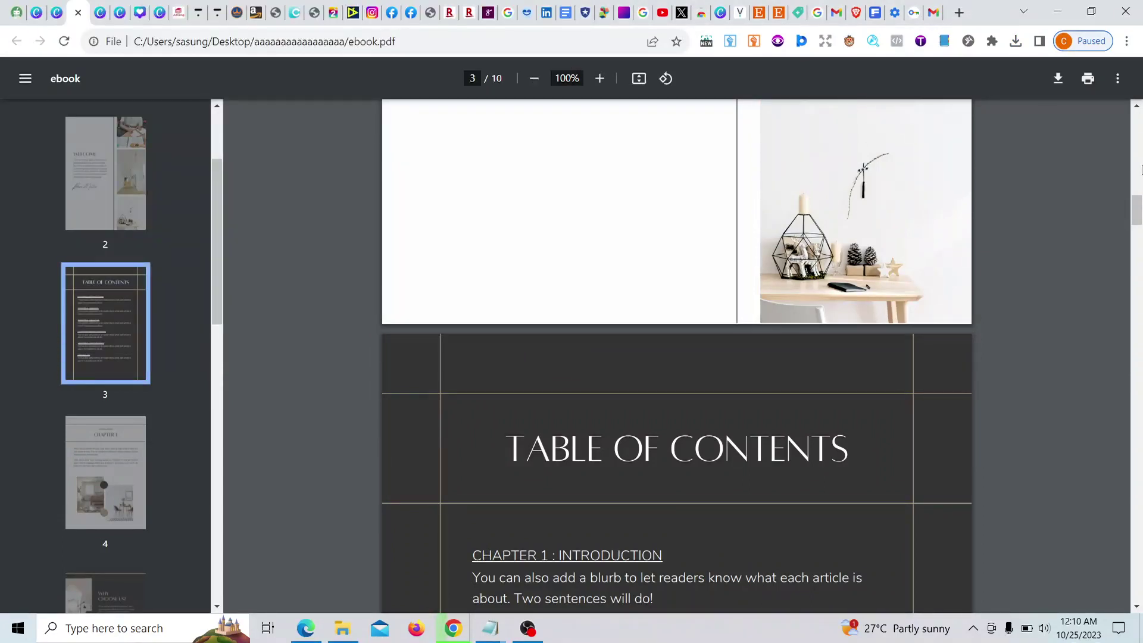
# Step: Test the CHAPTER 3 : ABOUT US and CHAPTER 4: PROJECT TIMELINE contents links
pyautogui.scroll(-9, 314, 101)
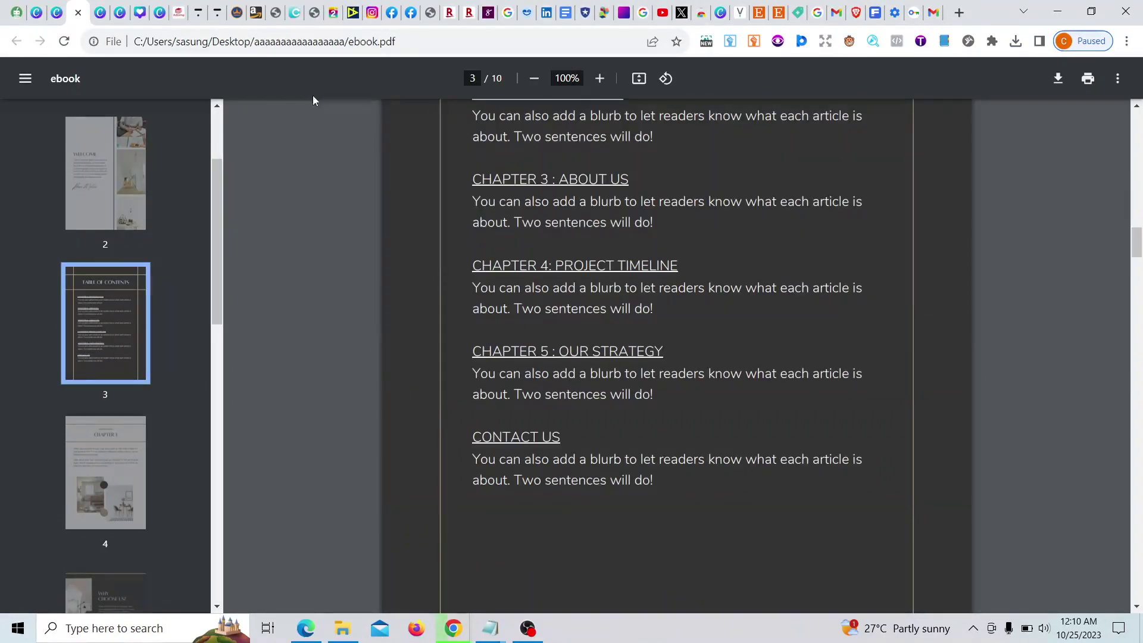
pyautogui.click(522, 189)
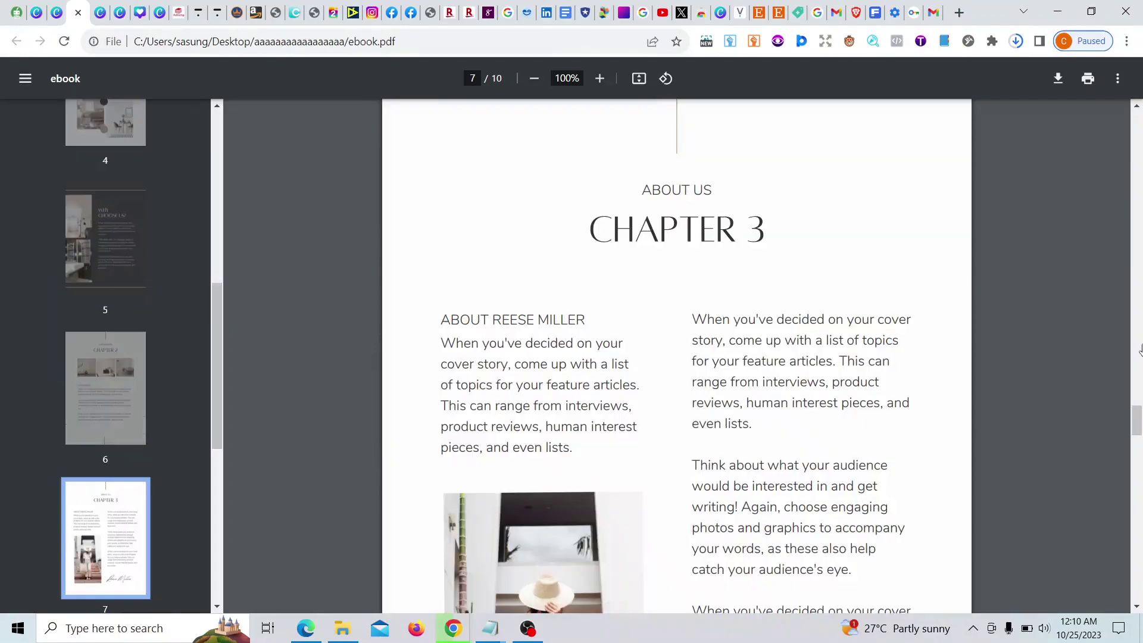
pyautogui.moveTo(1140, 350); pyautogui.dragTo(1138, 257)
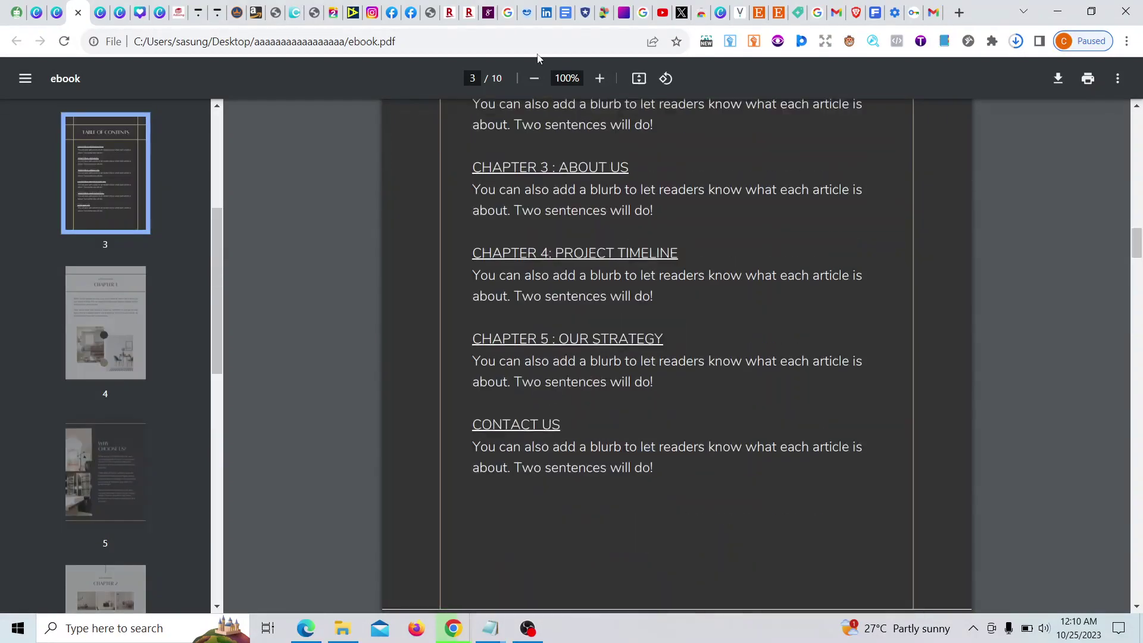
pyautogui.click(575, 254)
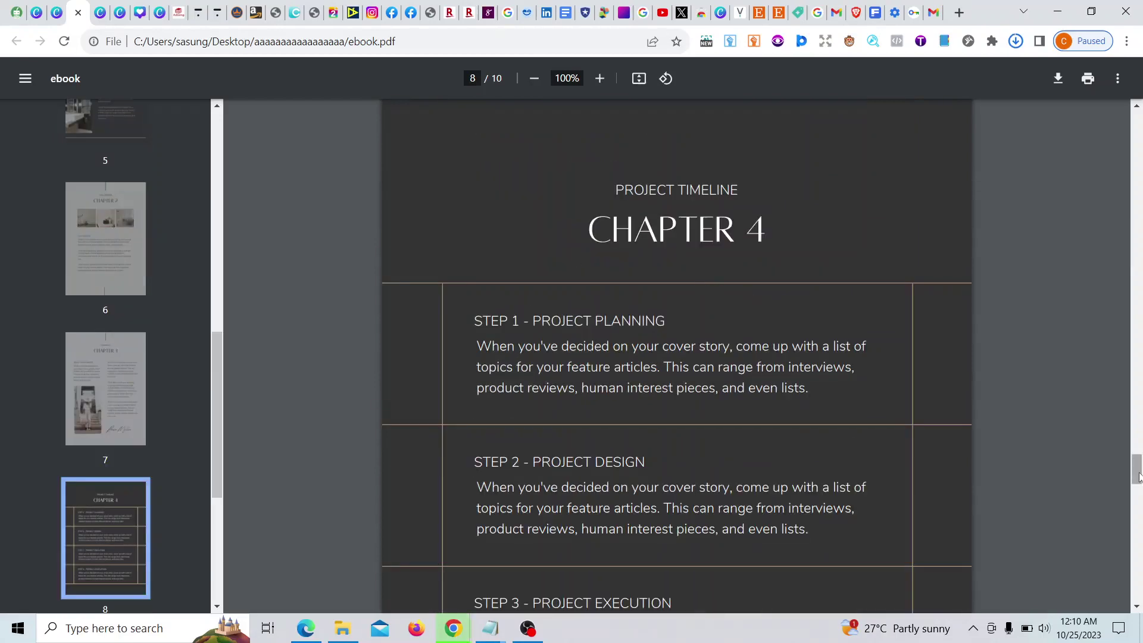
pyautogui.moveTo(1139, 476); pyautogui.dragTo(1139, 199)
pyautogui.scroll(1, 1058, 351)
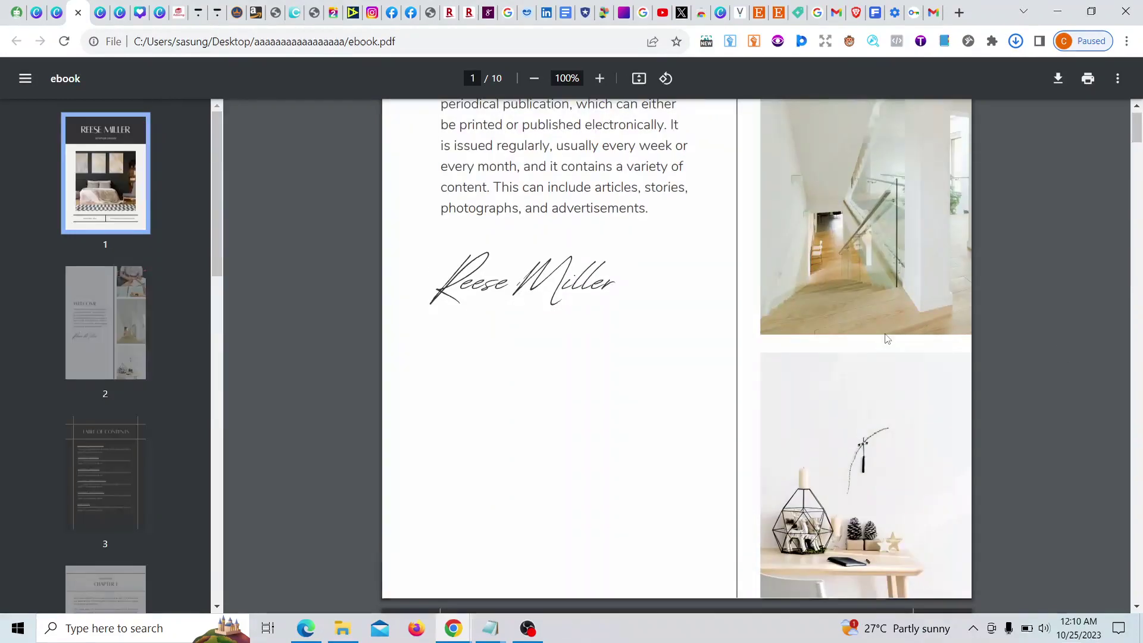
pyautogui.scroll(-5, 887, 339)
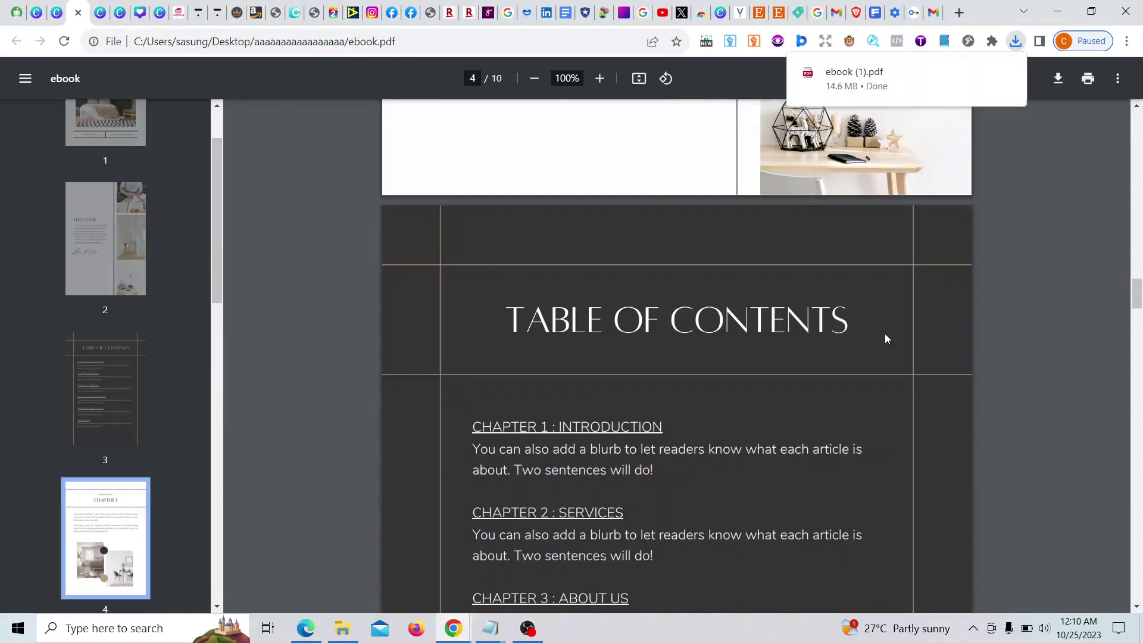
pyautogui.scroll(-10, 885, 335)
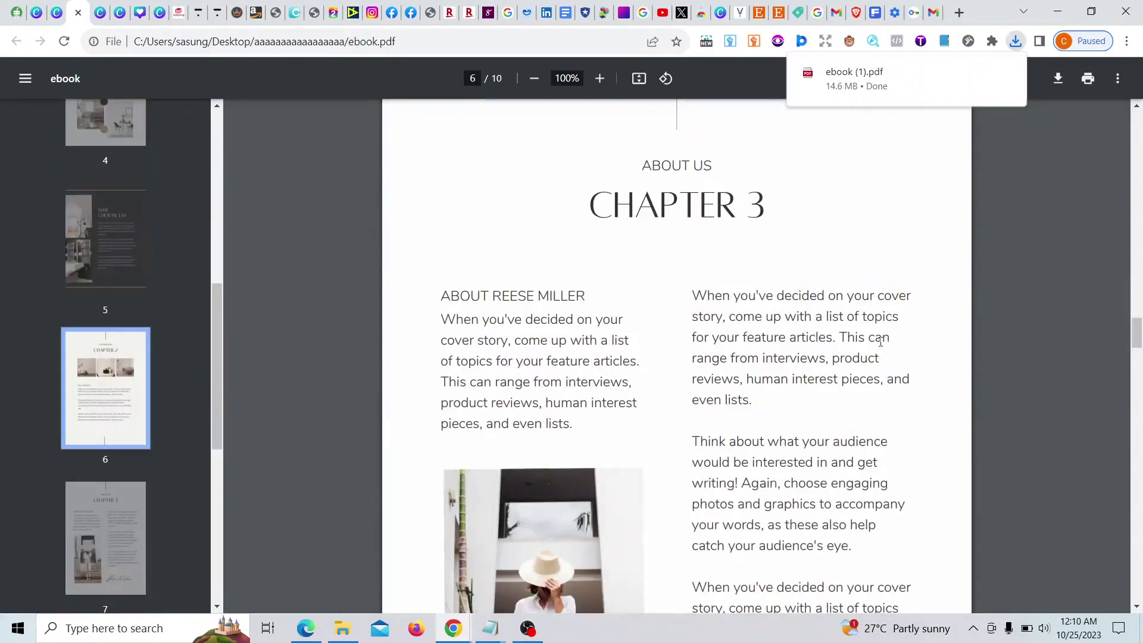
# Step: From page 1, test the CHAPTER 5 : OUR STRATEGY and CONTACT US links, then list recent downloads
pyautogui.press('Home')
pyautogui.scroll(-15, 769, 274)
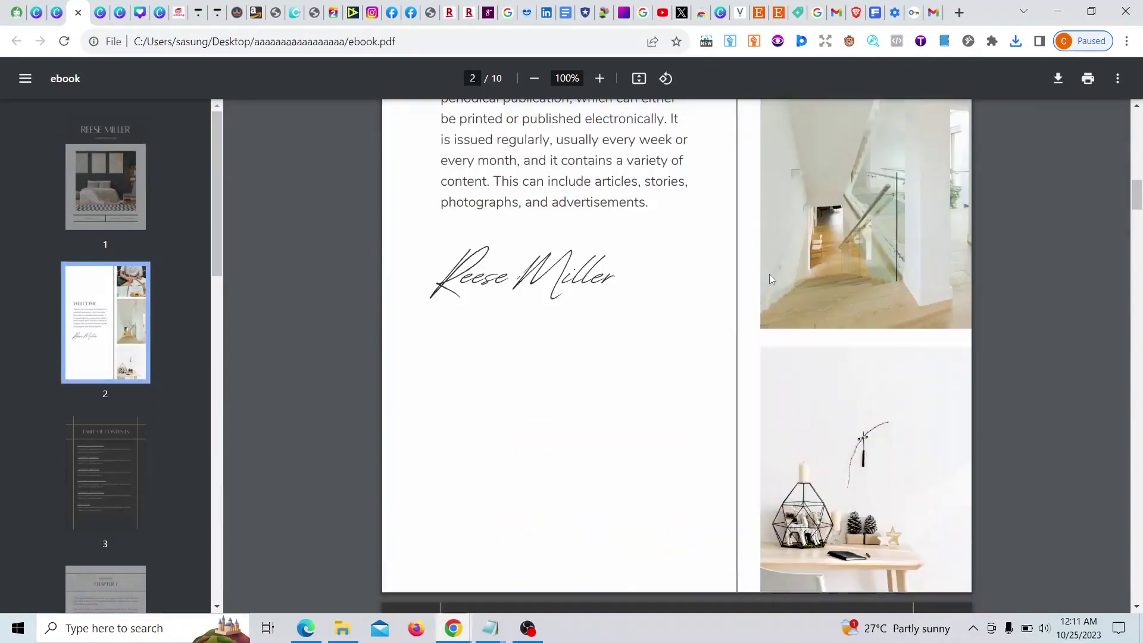
pyautogui.scroll(-6, 769, 274)
pyautogui.scroll(-9, 1140, 180)
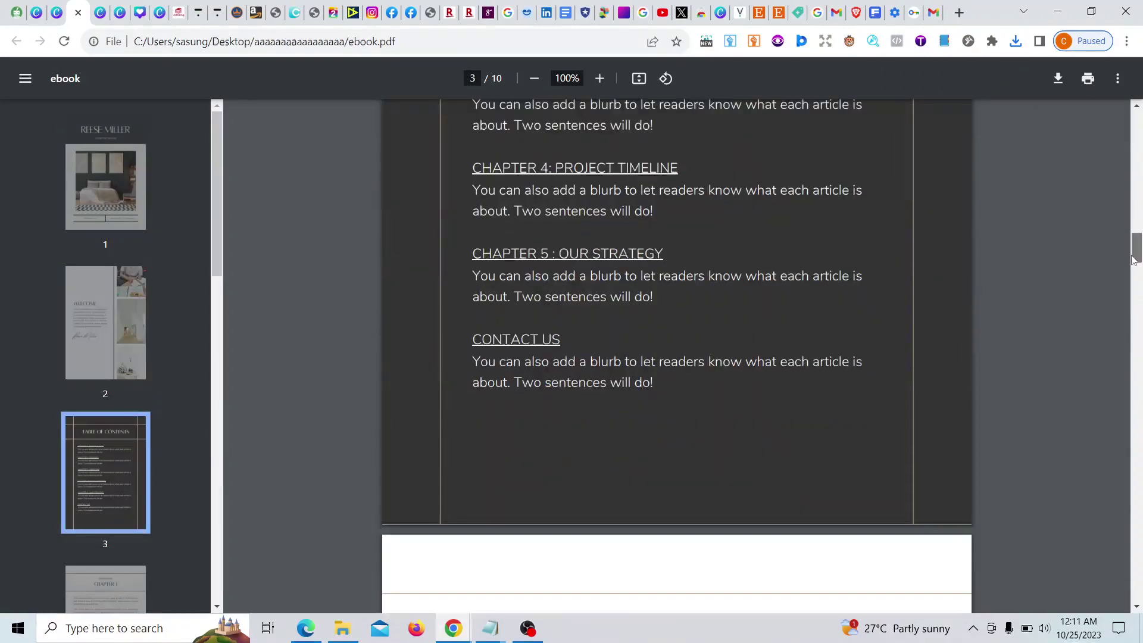
pyautogui.click(606, 257)
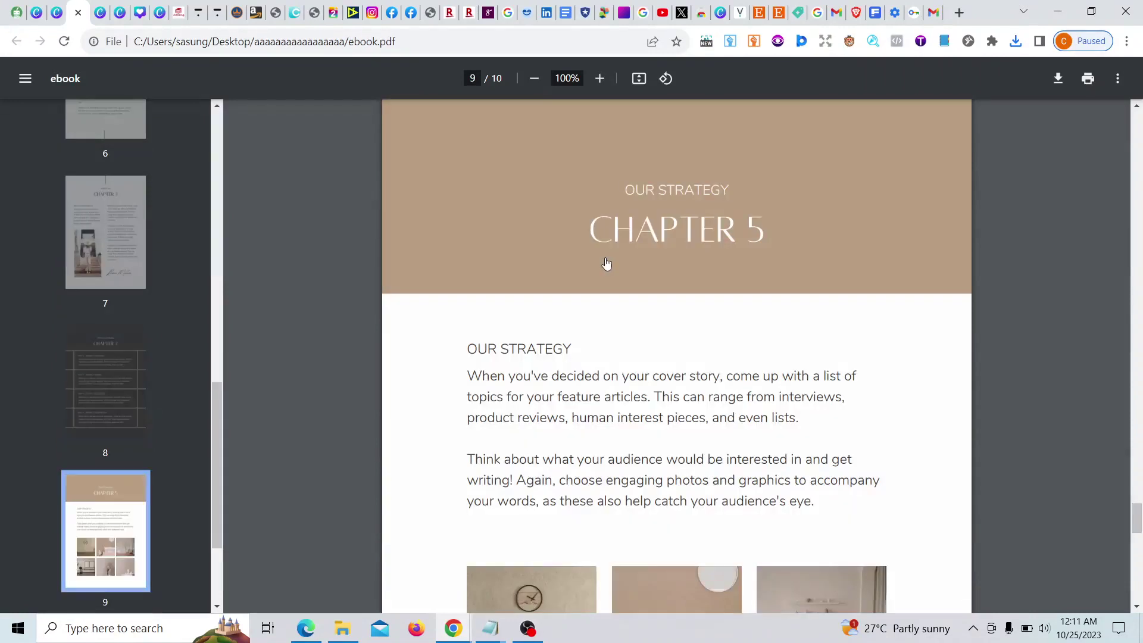
pyautogui.moveTo(1135, 521); pyautogui.dragTo(1139, 253)
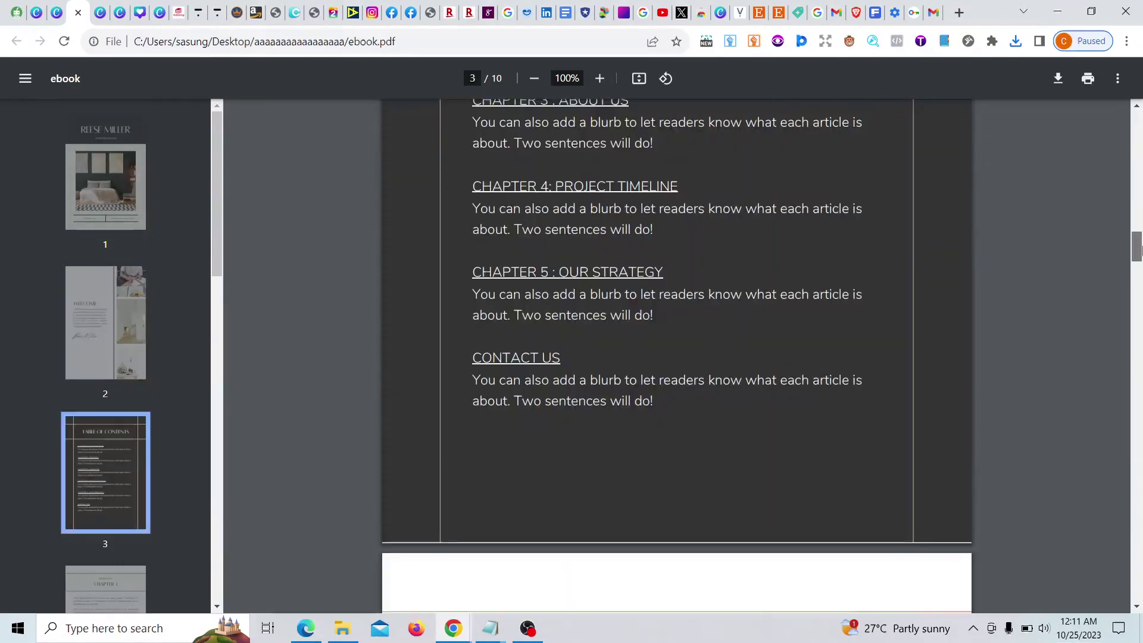
pyautogui.click(532, 365)
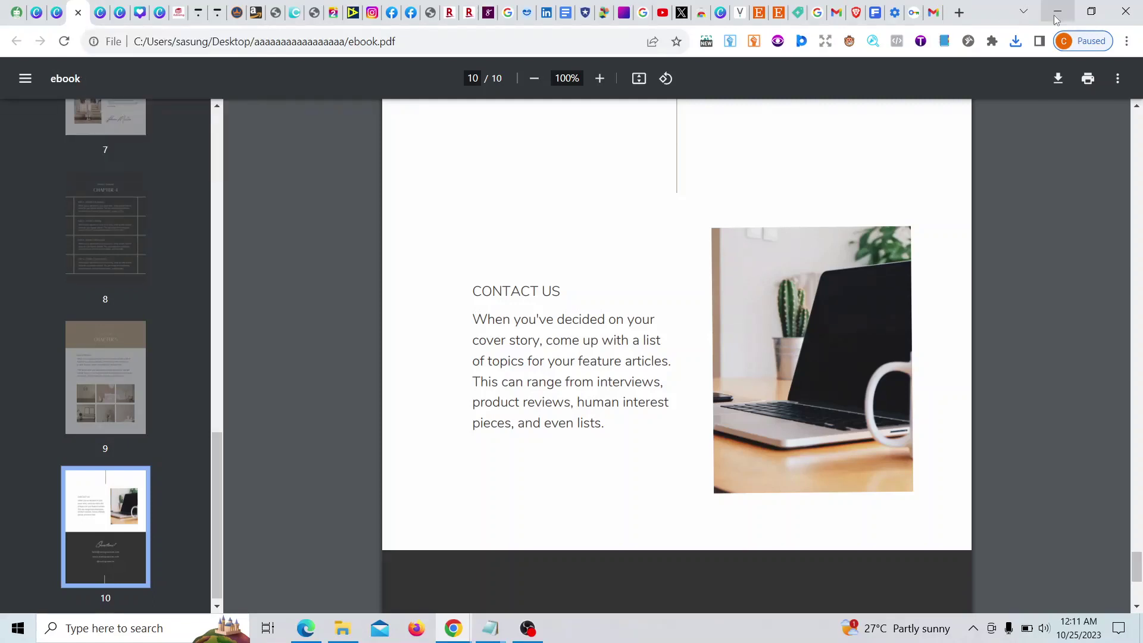
pyautogui.click(1018, 43)
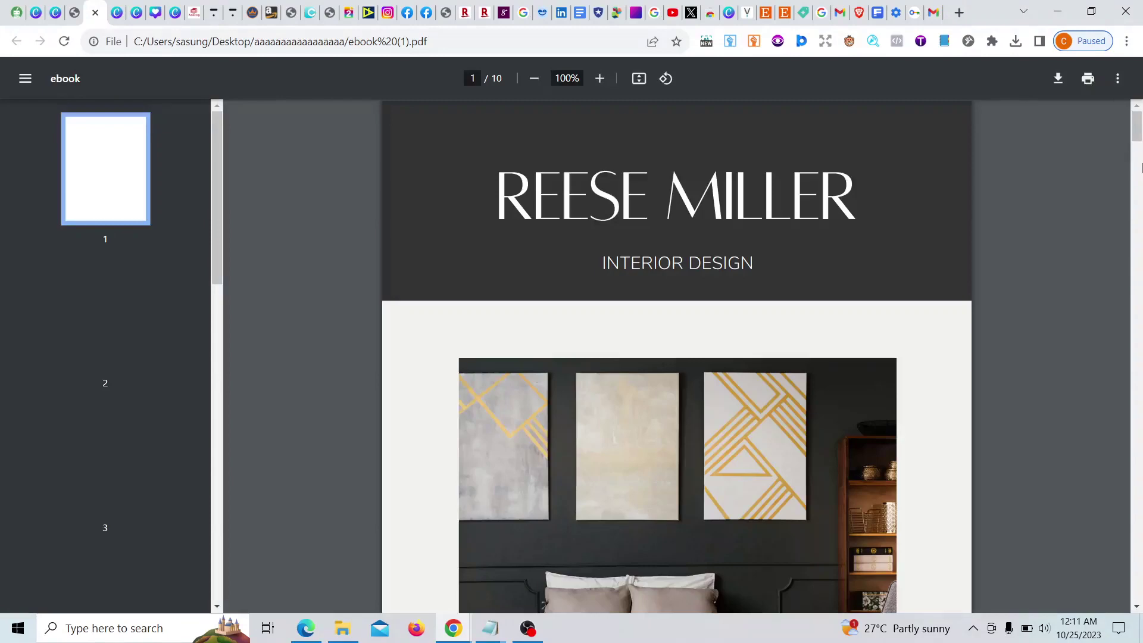
# Step: In ebook (1).pdf, follow the CHAPTER 1 and CHAPTER 2 contents links, comparing with the first ebook.pdf
pyautogui.moveTo(1141, 168); pyautogui.dragTo(1140, 217)
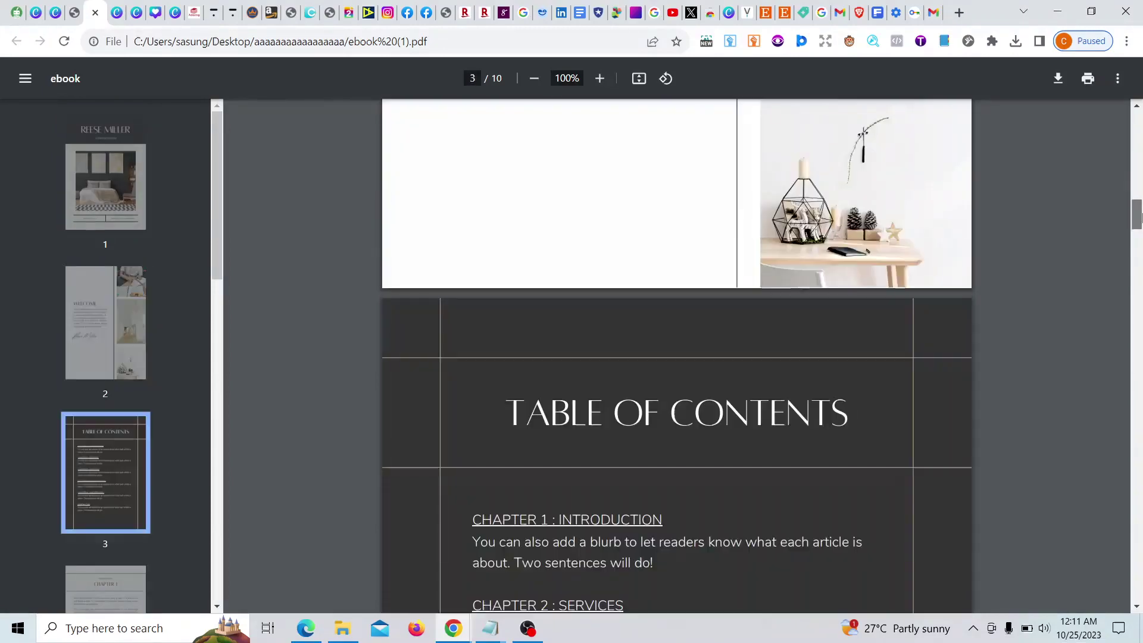
pyautogui.scroll(-5, 523, 261)
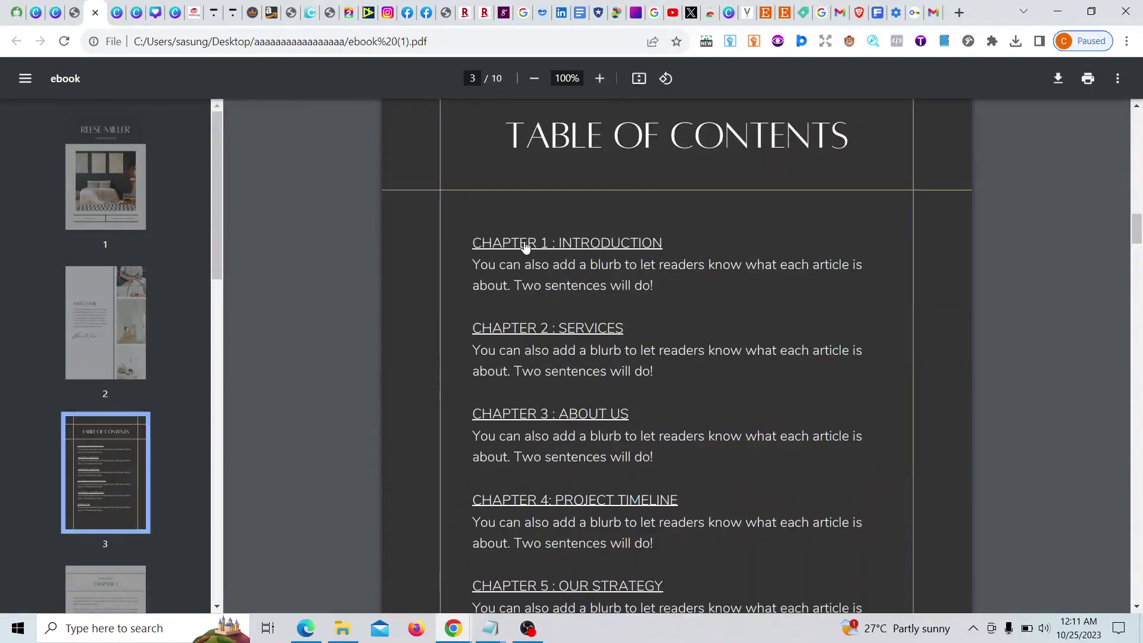
pyautogui.click(525, 244)
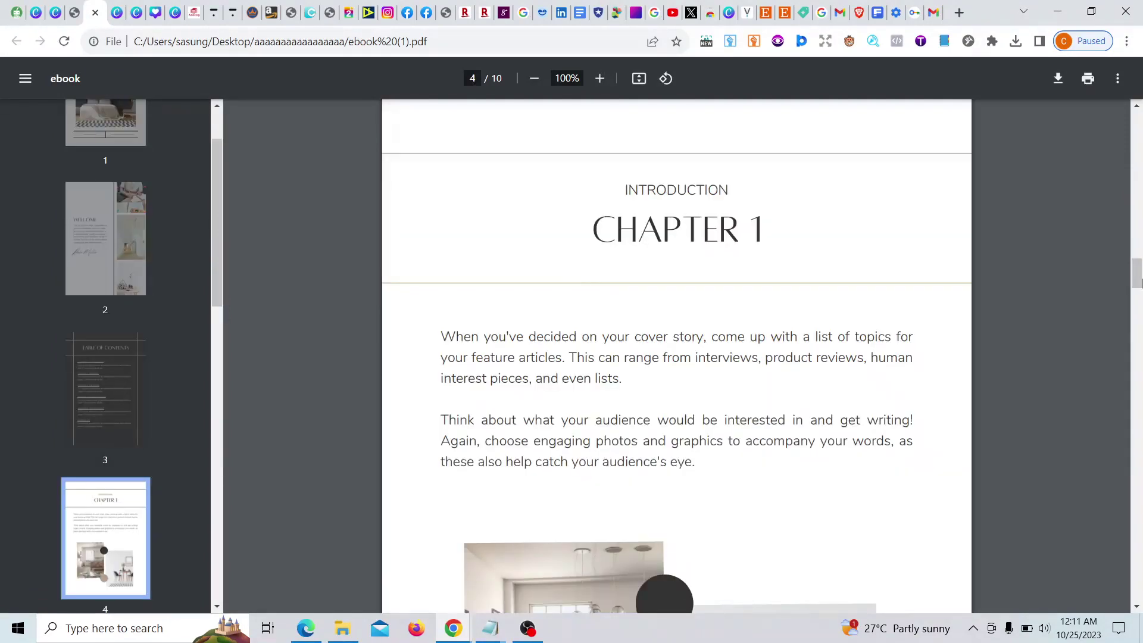
pyautogui.moveTo(1138, 275); pyautogui.dragTo(1138, 126)
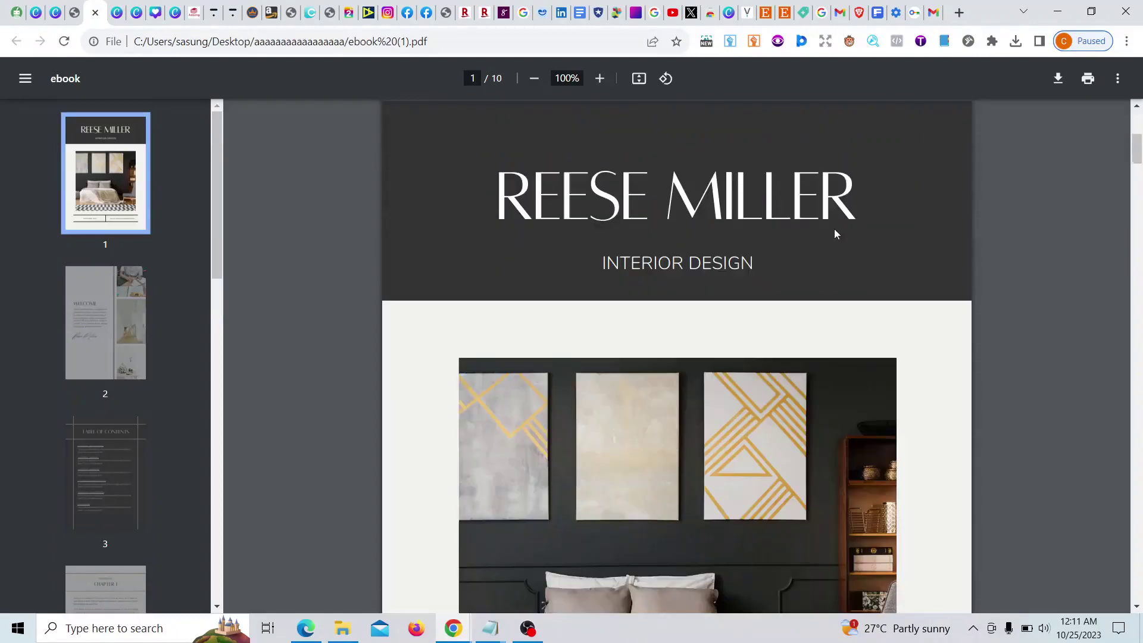
pyautogui.scroll(-20, 834, 227)
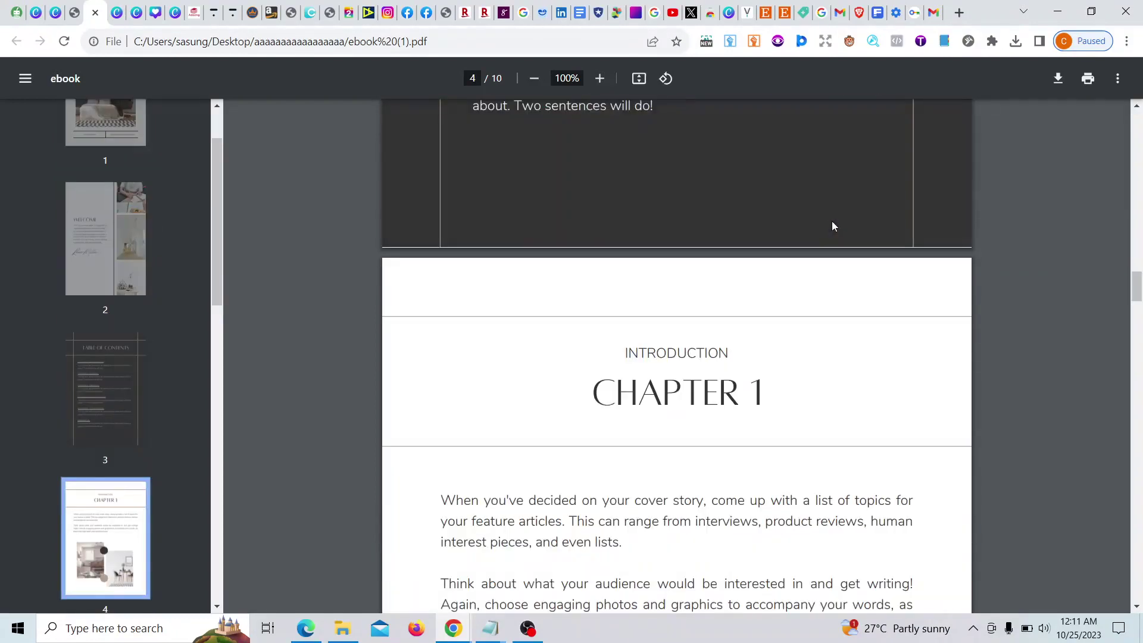
pyautogui.scroll(12, 833, 227)
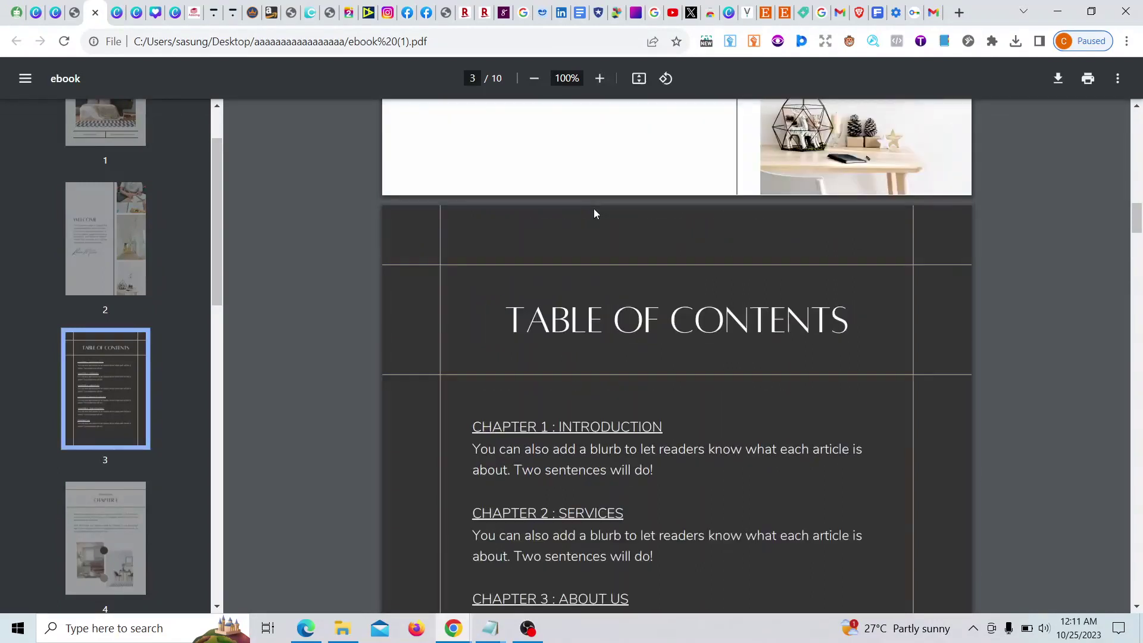
pyautogui.click(549, 519)
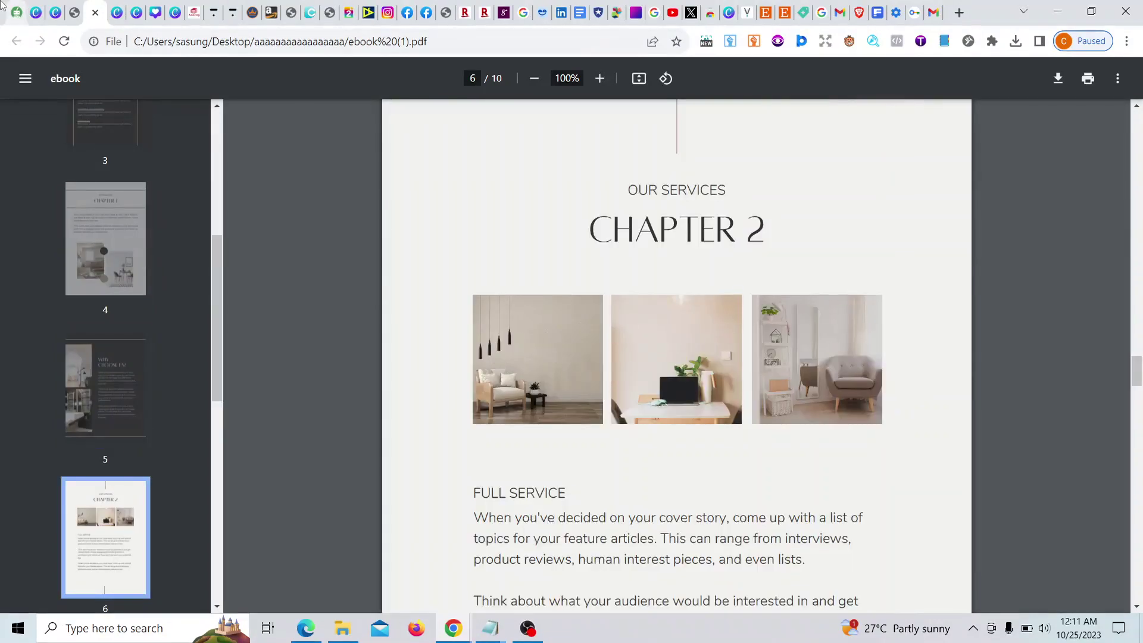
pyautogui.click(74, 21)
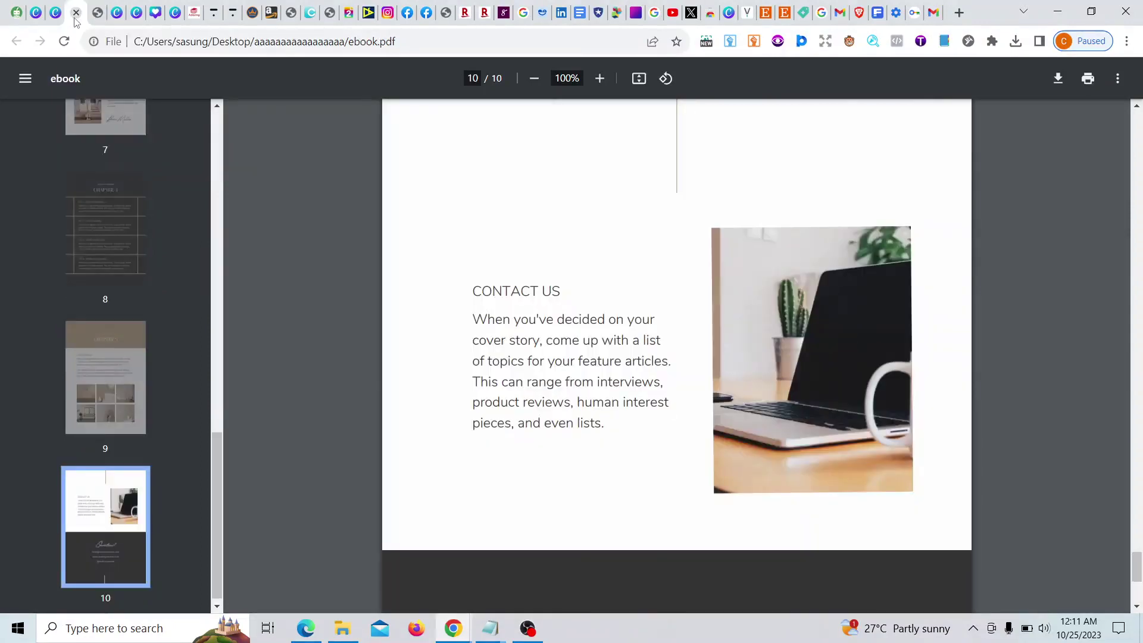
pyautogui.click(95, 16)
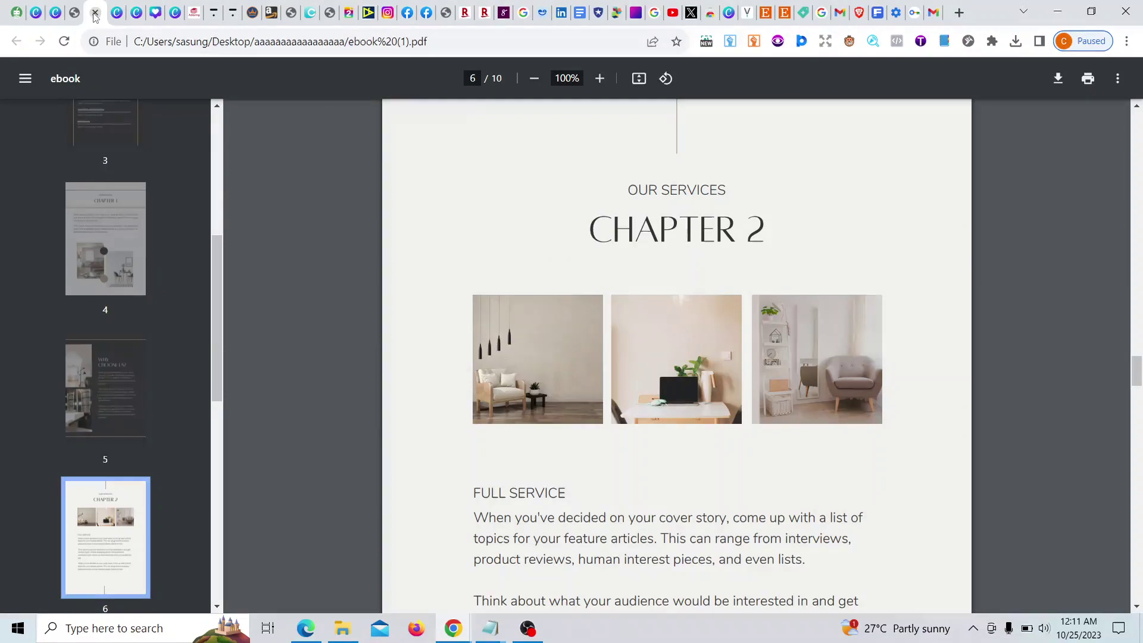
# Step: In Canva, remove the page-4 link from the CHAPTER 1 : INTRODUCTION contents line
pyautogui.click(58, 21)
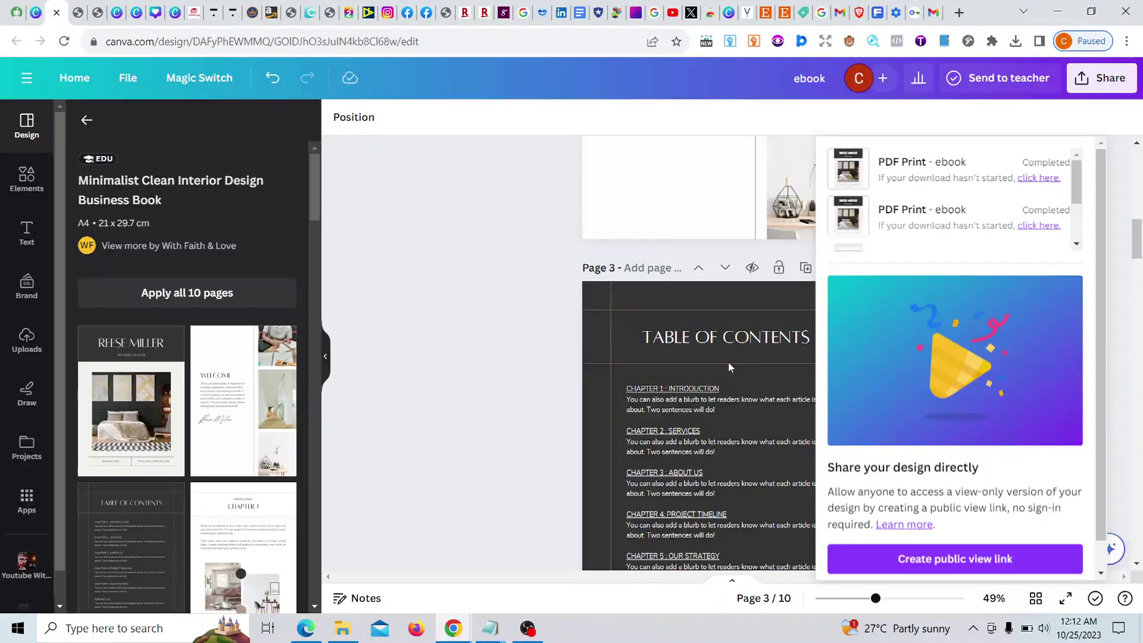
pyautogui.click(448, 282)
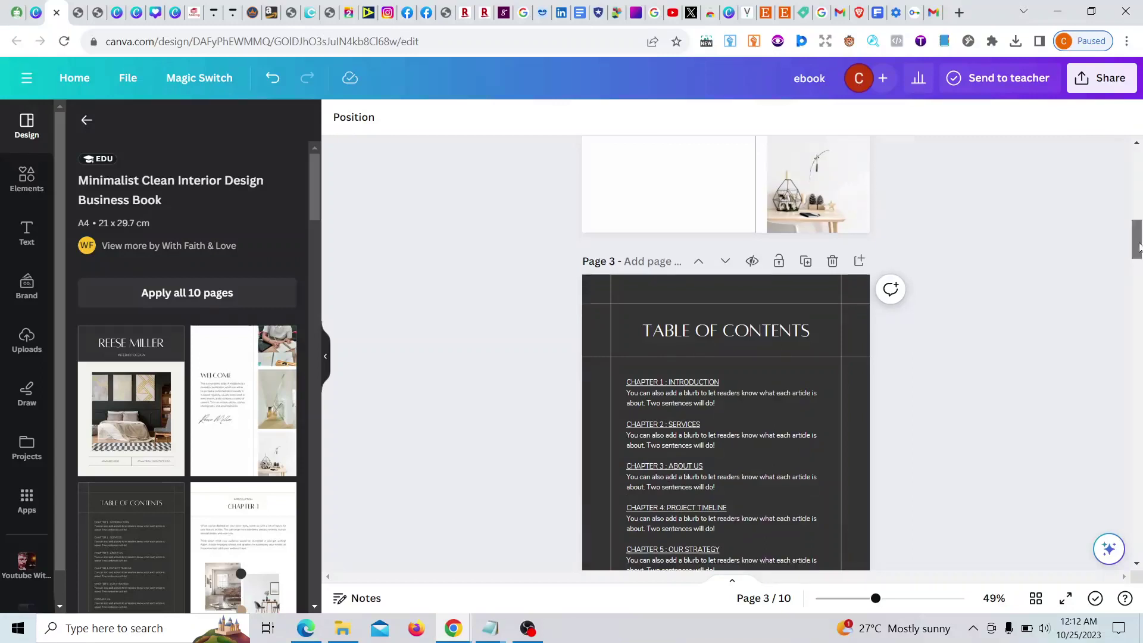
pyautogui.scroll(-4, 831, 187)
pyautogui.scroll(1, 831, 187)
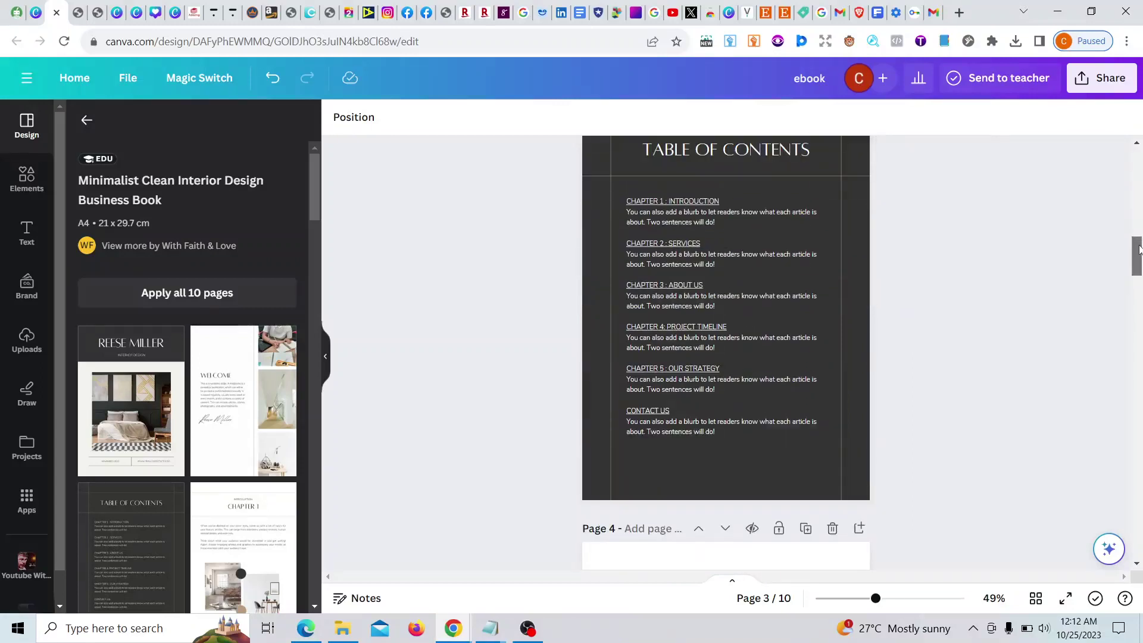
pyautogui.rightClick(676, 205)
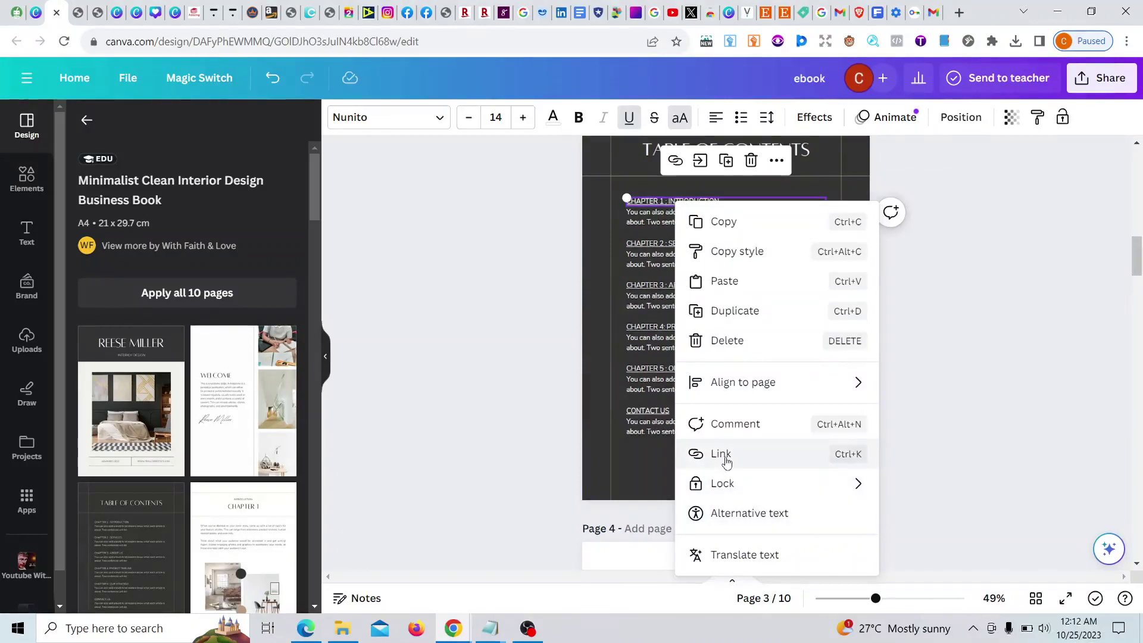
pyautogui.click(726, 461)
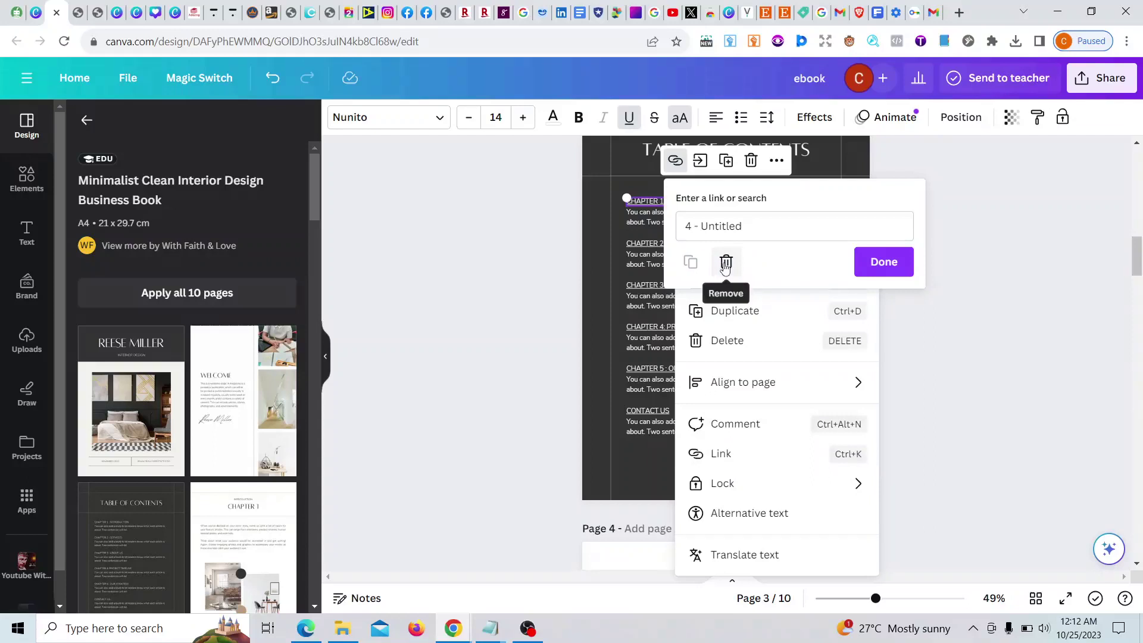
pyautogui.click(725, 263)
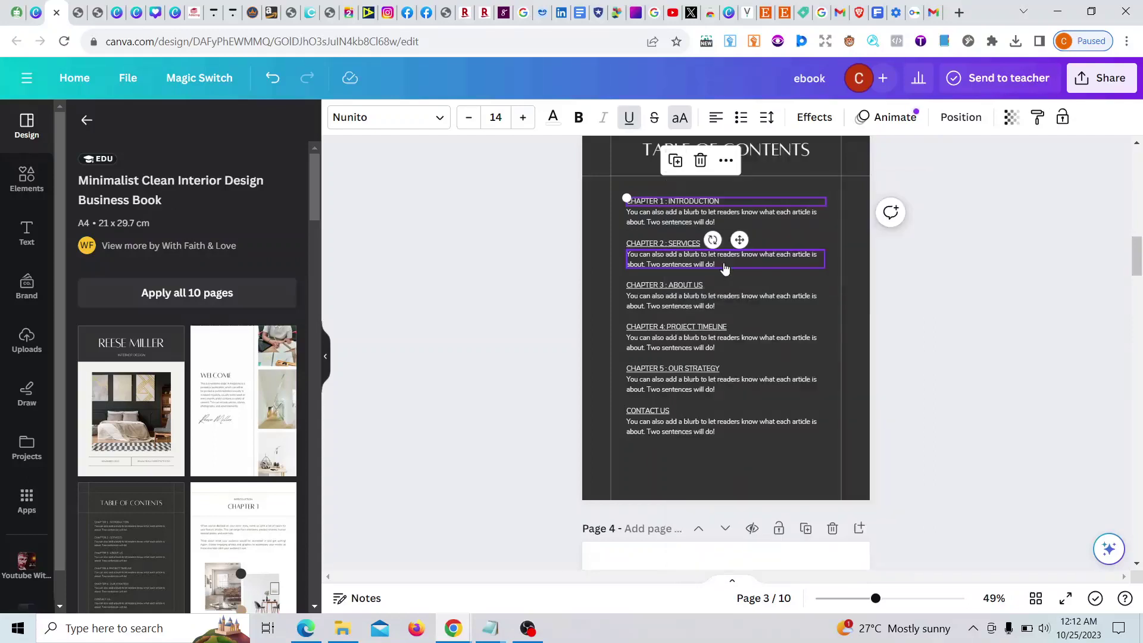
pyautogui.click(1003, 392)
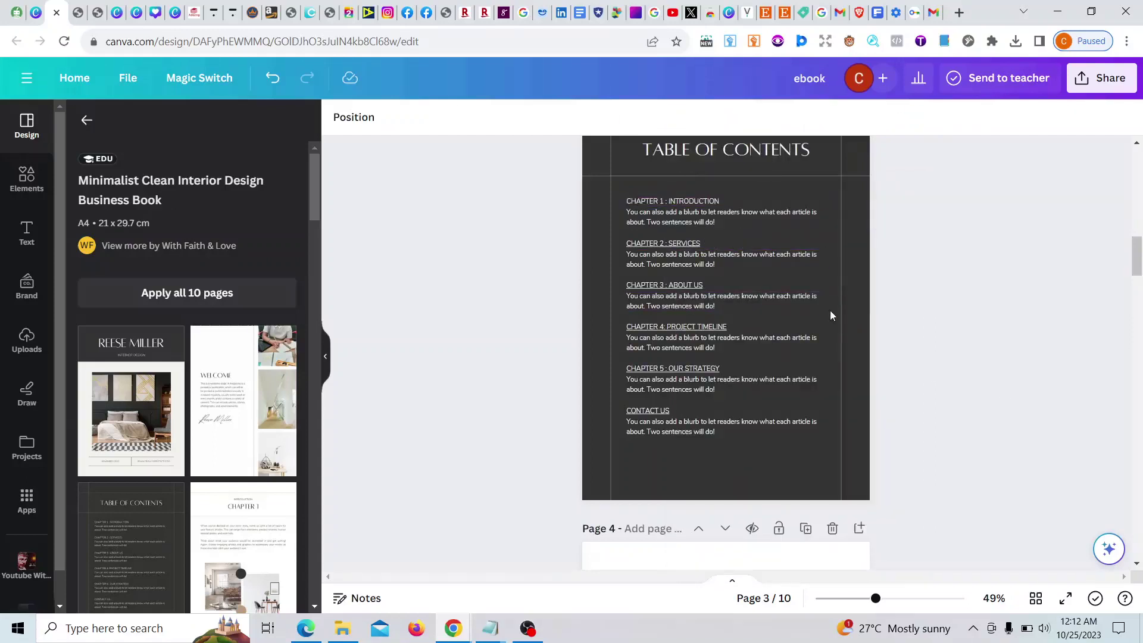
pyautogui.click(708, 206)
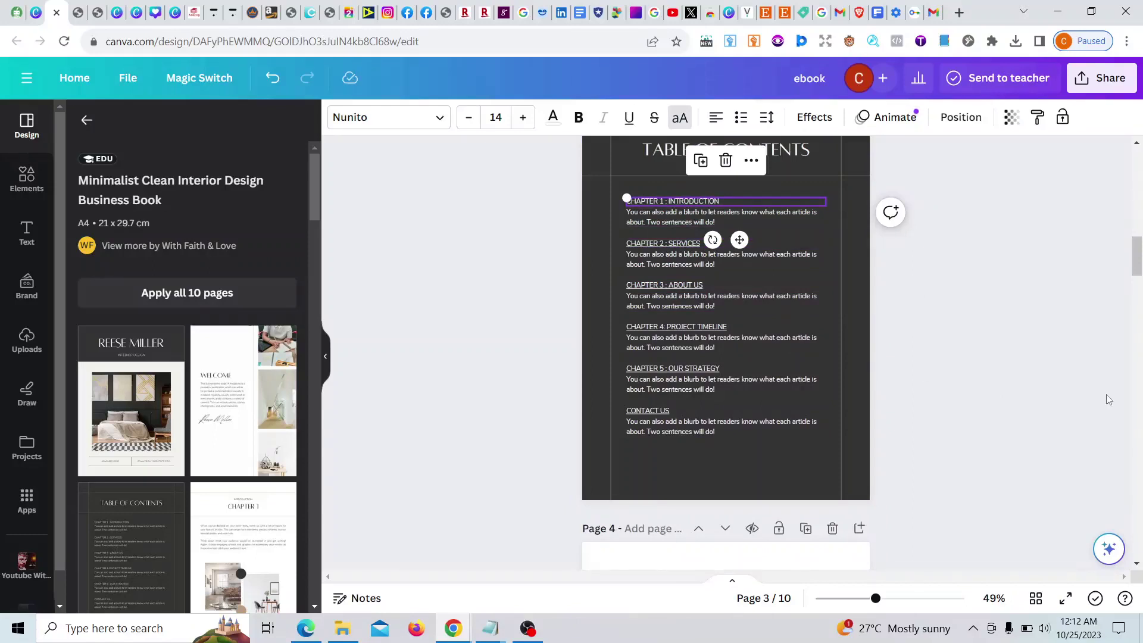
# Step: Select the CHAPTER 2 : SERVICES line and jump to its linked page 6
pyautogui.click(666, 249)
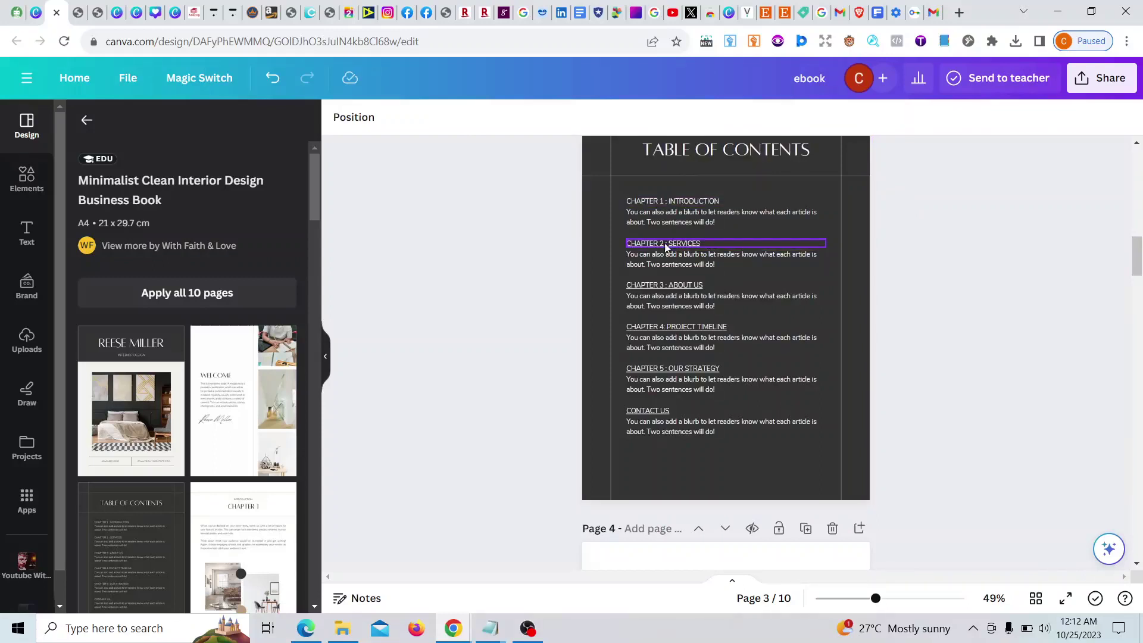
pyautogui.click(666, 248)
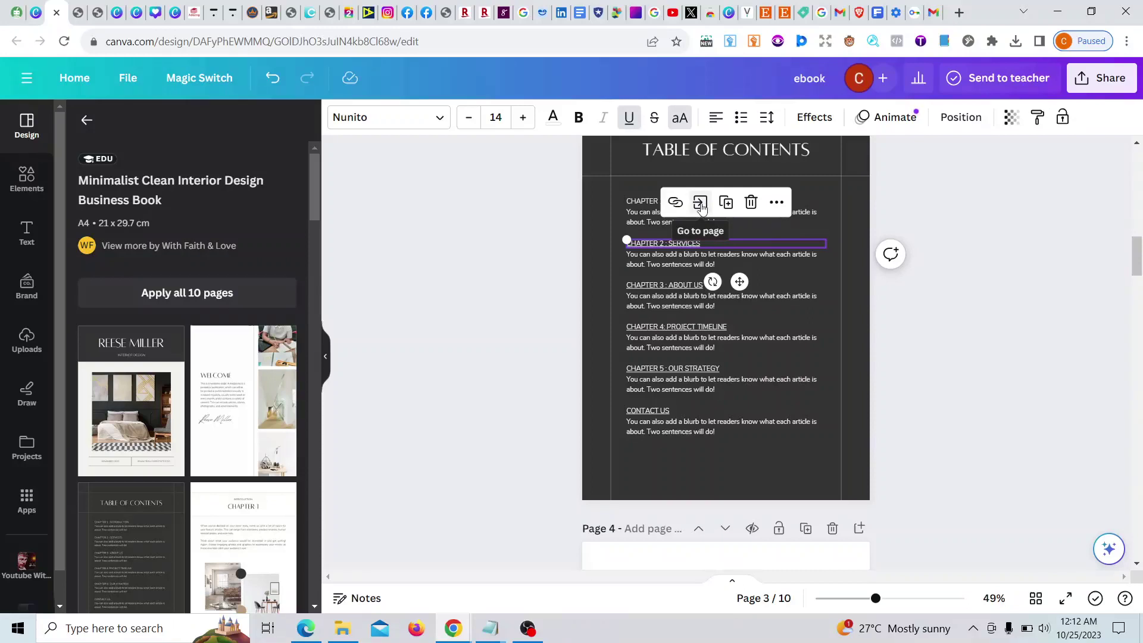
pyautogui.click(700, 205)
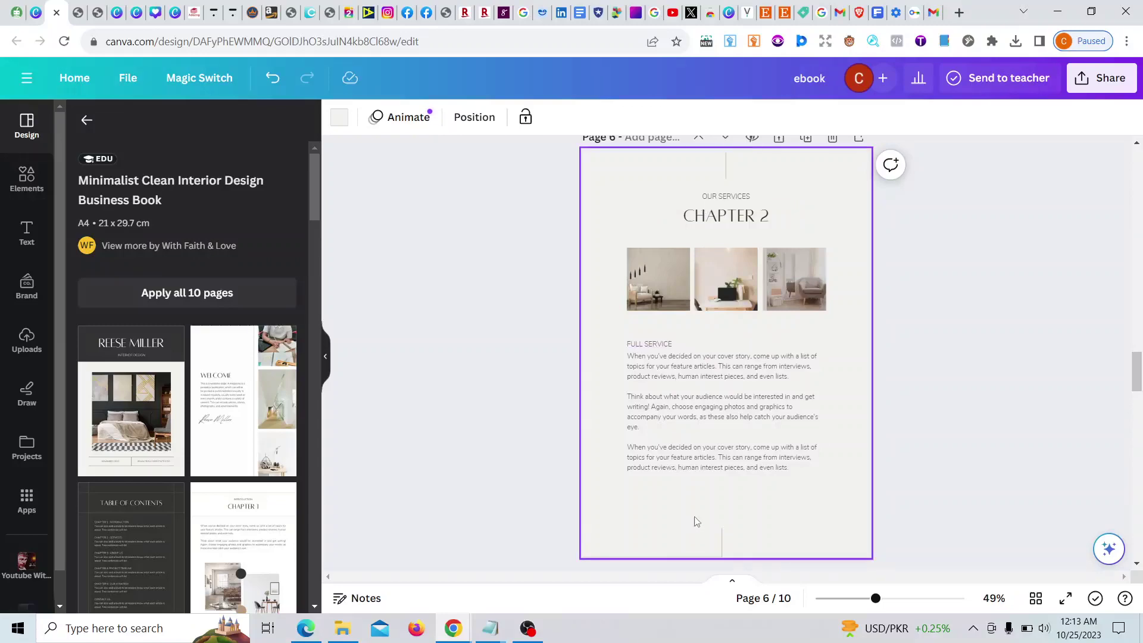
pyautogui.click(527, 627)
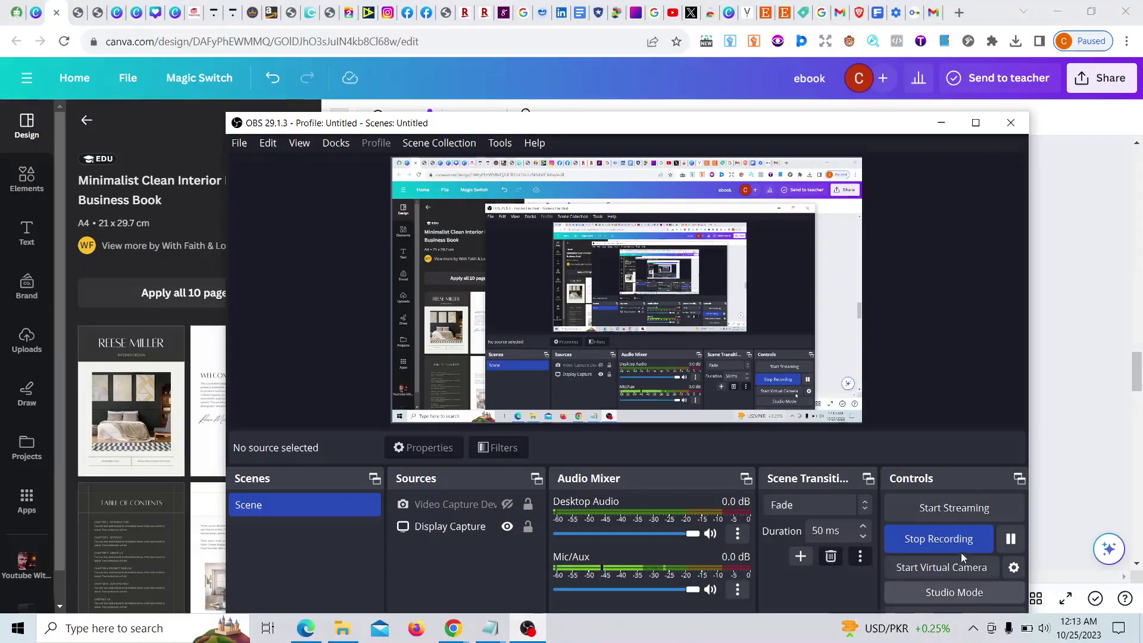